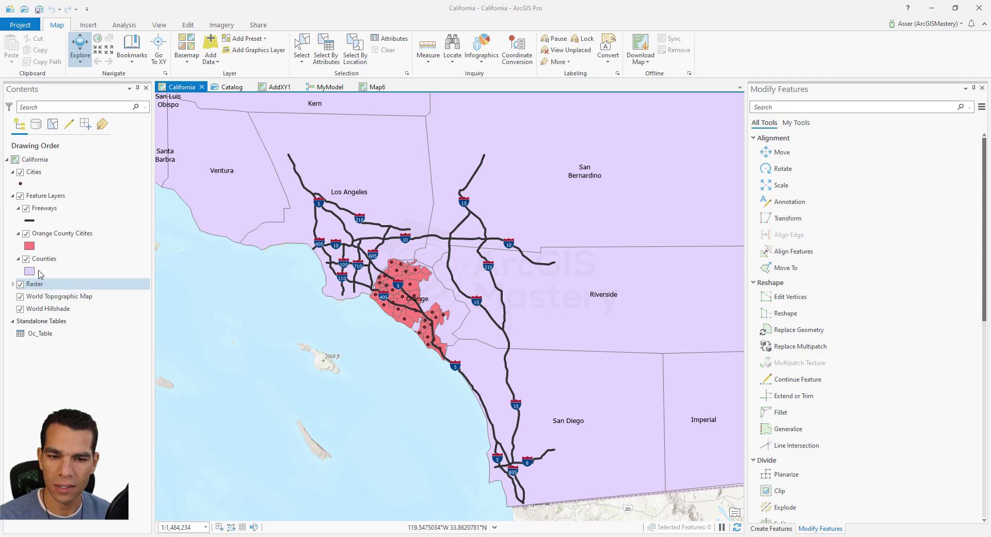
Step: Hide the Freeways, Counties, Cities, Raster, World Topographic Map and World Hillshade layers, leaving only Orange County Citites displayed
left_click(26, 208)
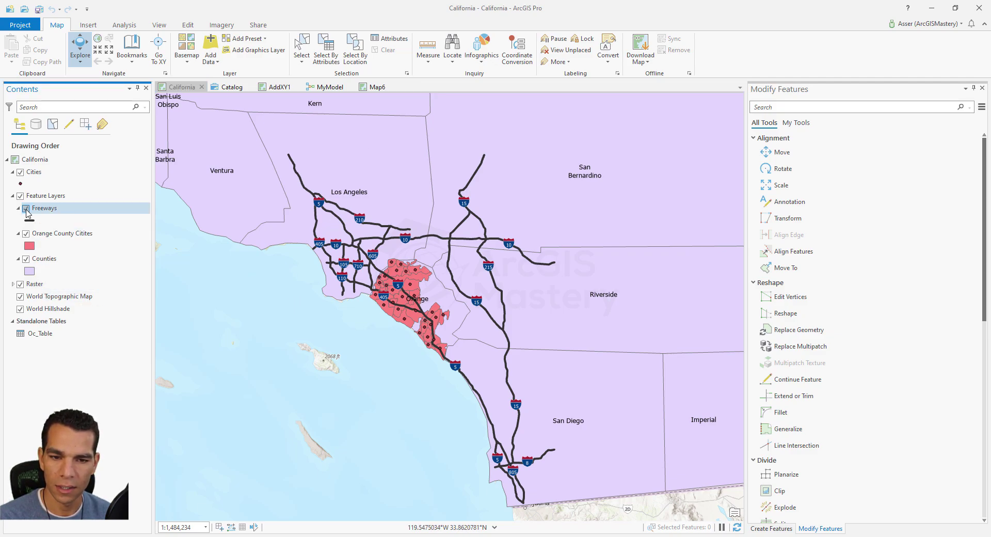
left_click(26, 259)
left_click(20, 172)
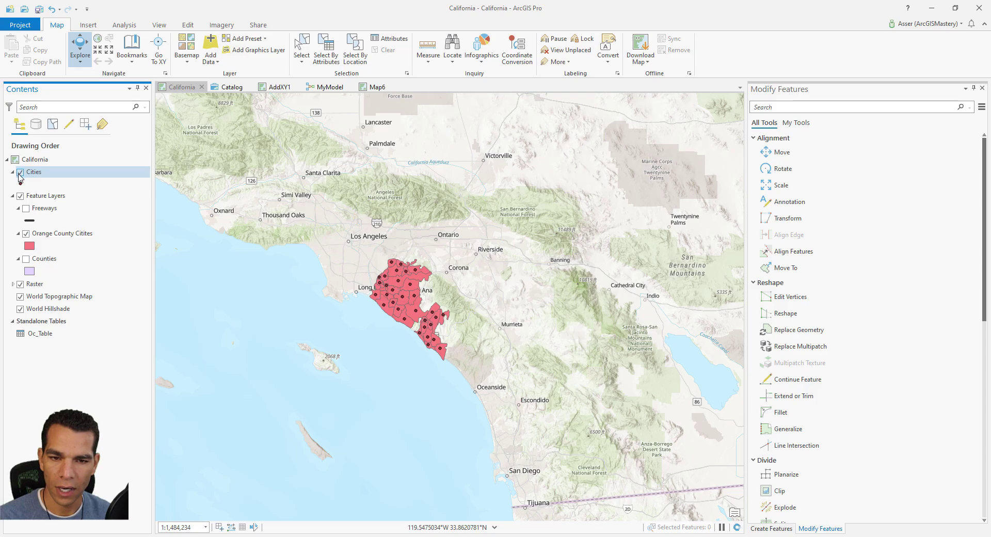
left_click(21, 284)
left_click(20, 296)
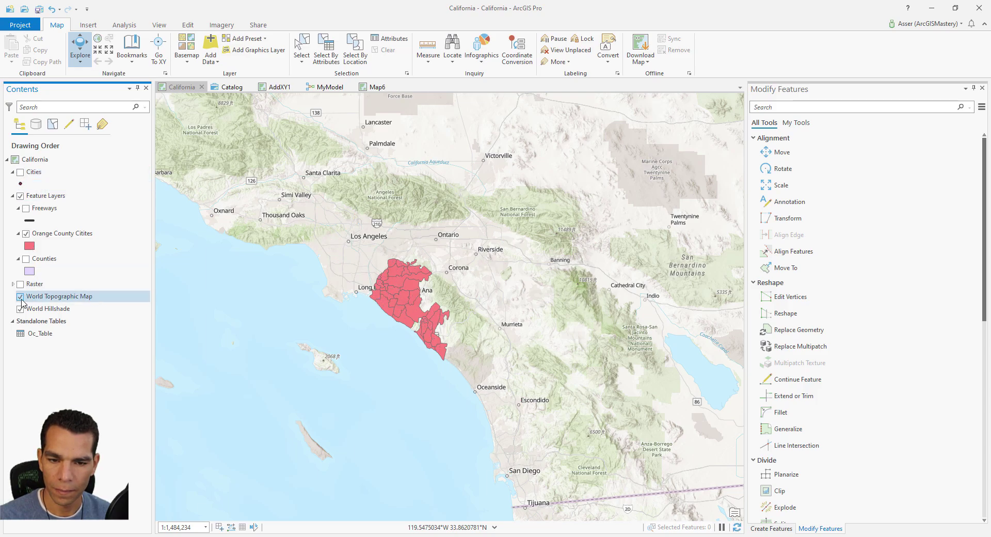
left_click(21, 308)
Step: Turn on labels for the Orange County Citites layer
scroll(403, 301, "up", 5)
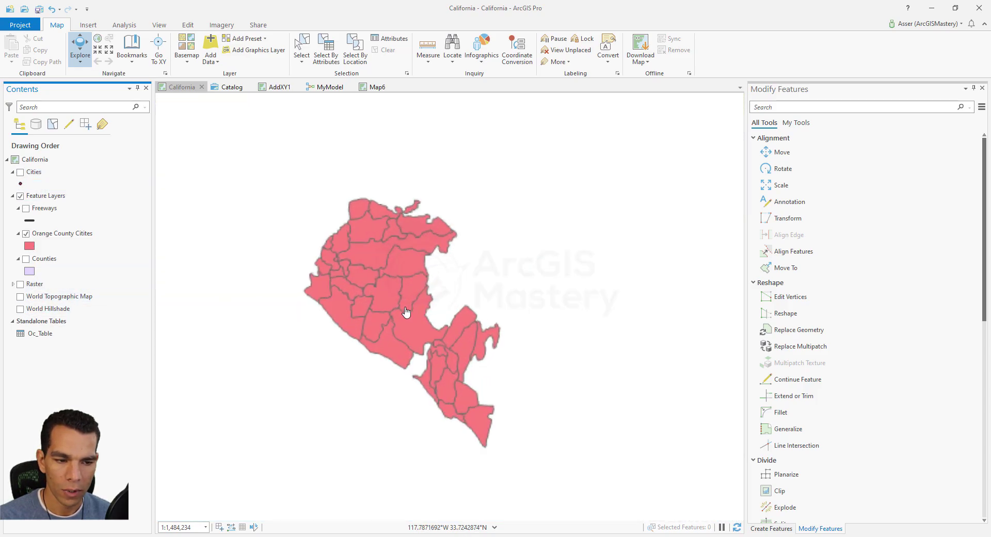
right_click(67, 233)
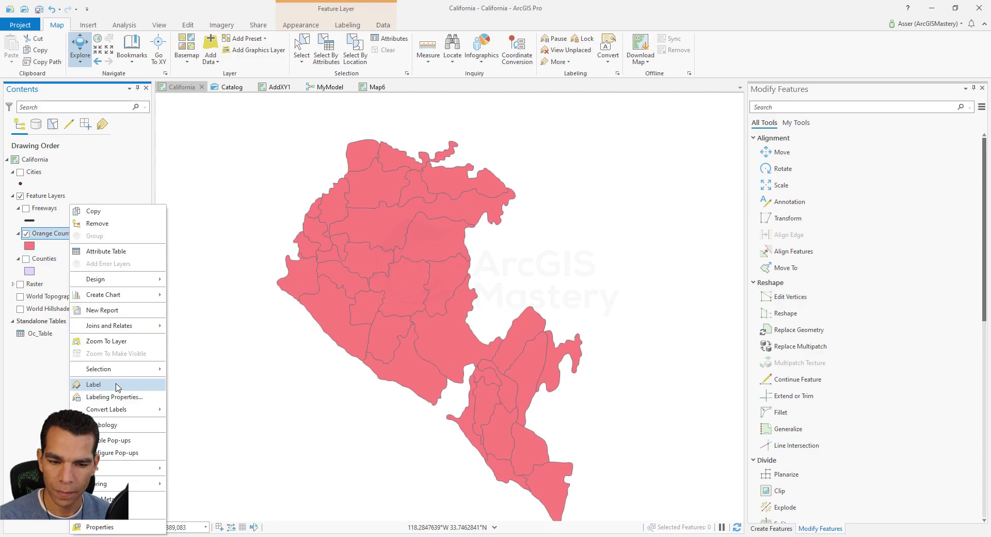
left_click(357, 377)
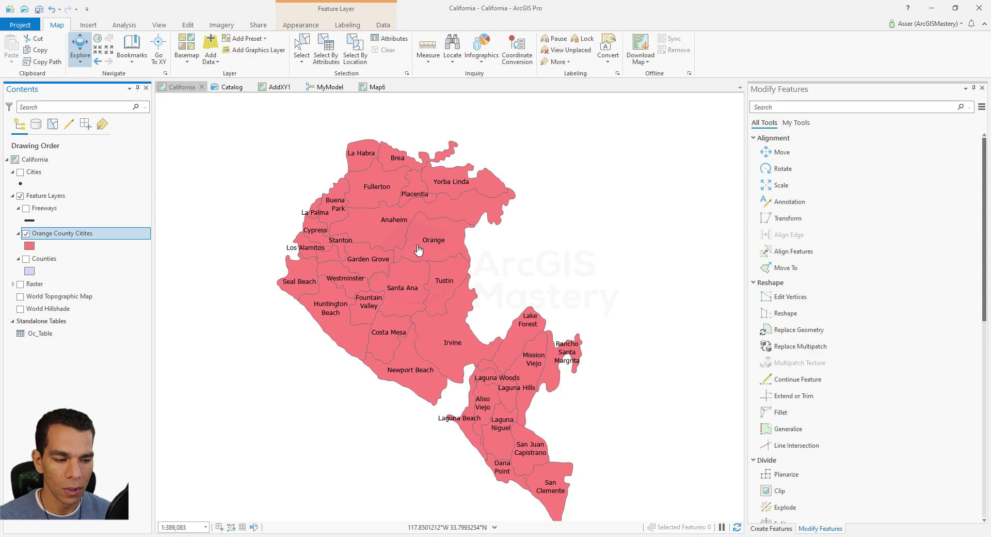
Step: Switch to Photos to compare the labeled map with the home-price callouts in OC Cities.png, and return to ArcGIS Pro
key("alt+Tab")
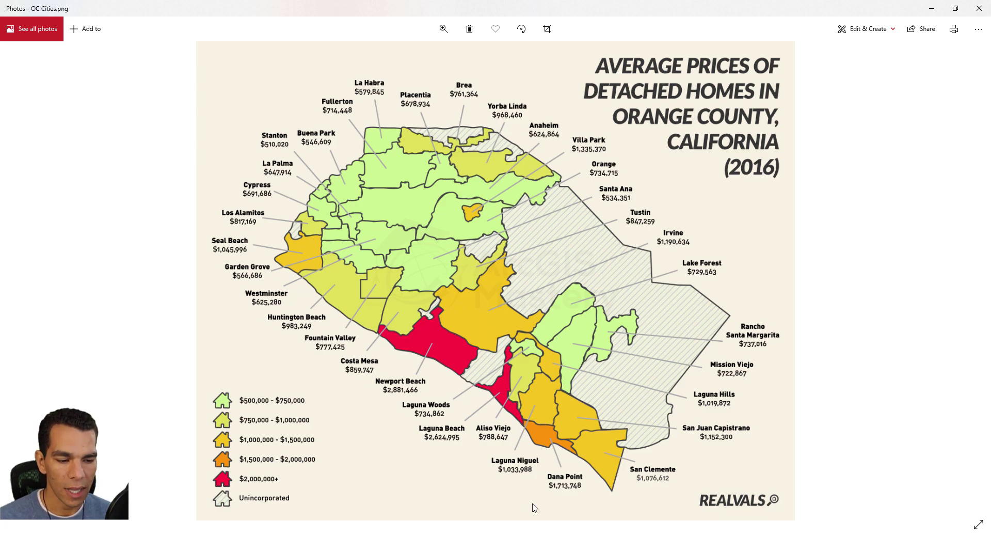
key("alt+Tab")
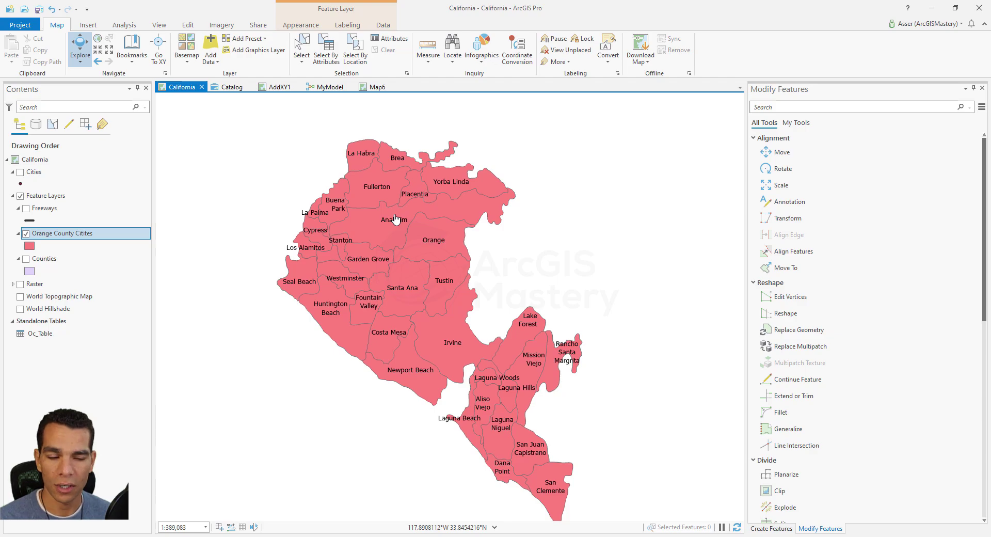
key("alt+Tab")
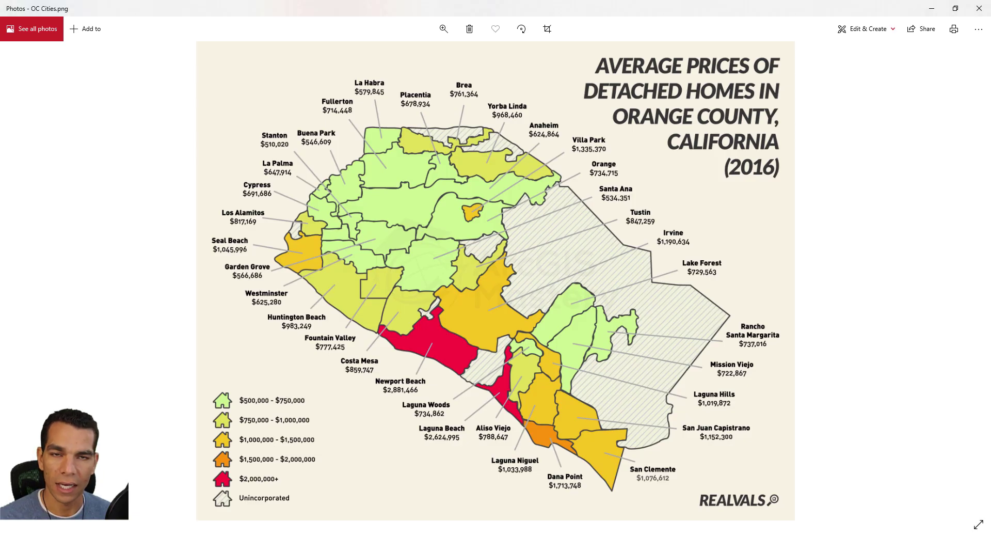
key("alt+Tab")
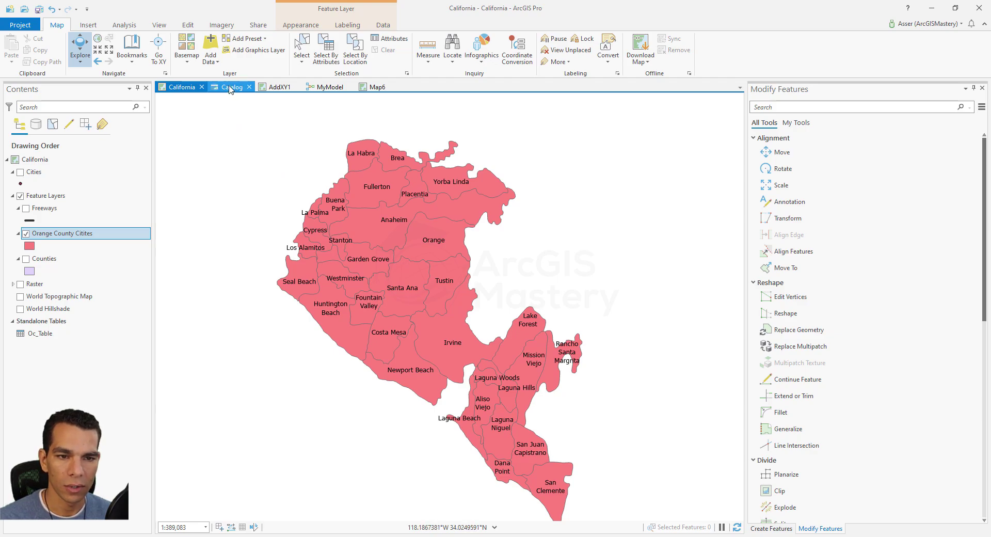
Step: Start a new feature class in the CaliforniaDS feature dataset and name it Annotation
left_click(231, 87)
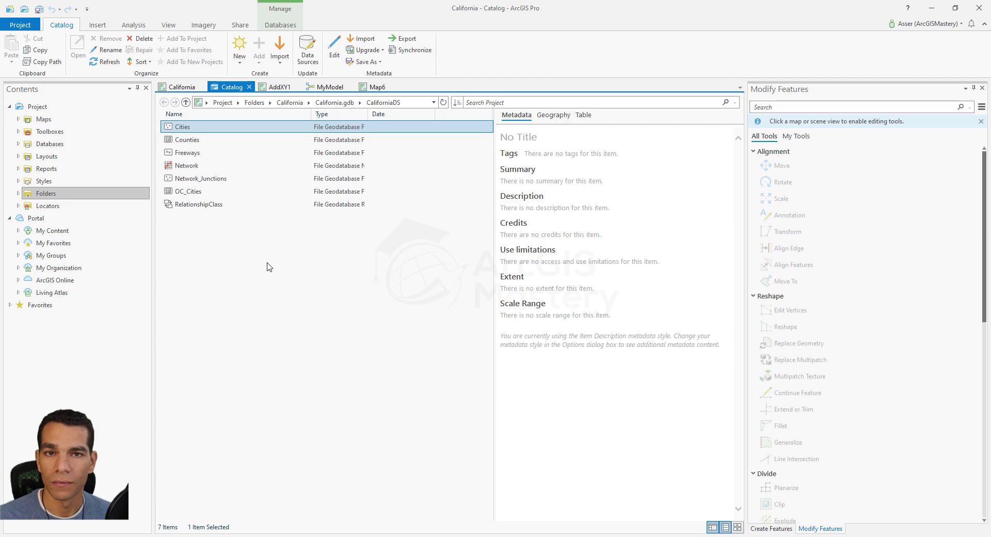
right_click(224, 244)
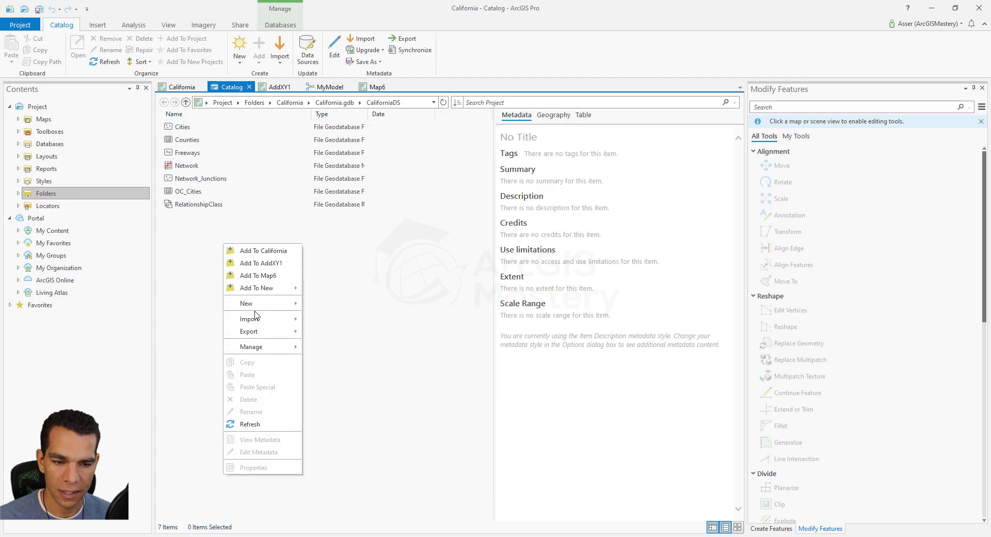
mouse_move(264, 305)
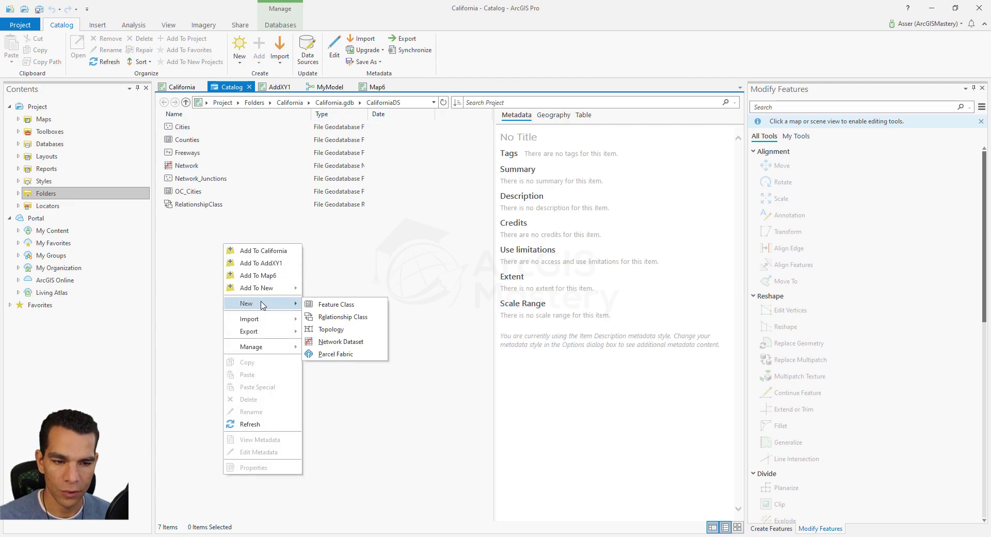
left_click(341, 304)
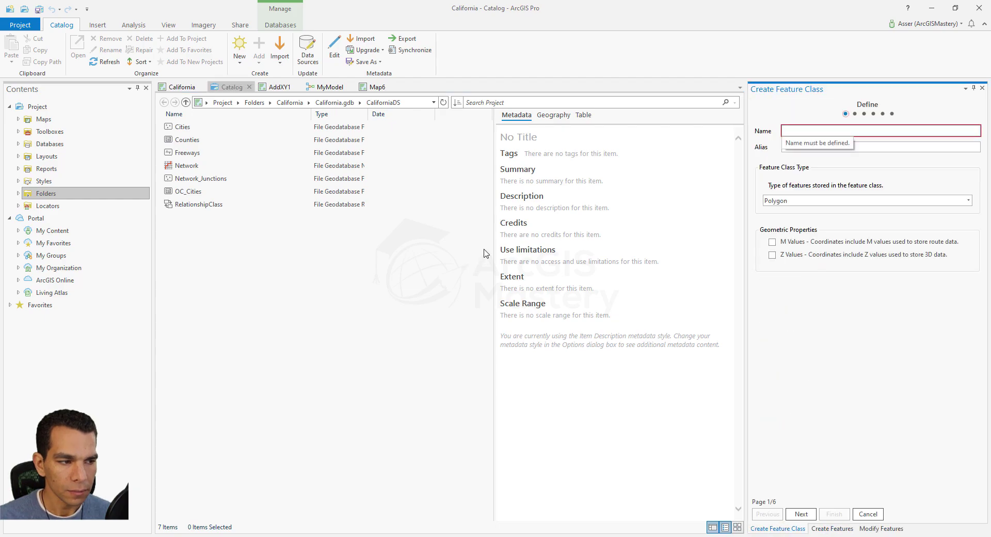
left_click(803, 130)
type("Annot")
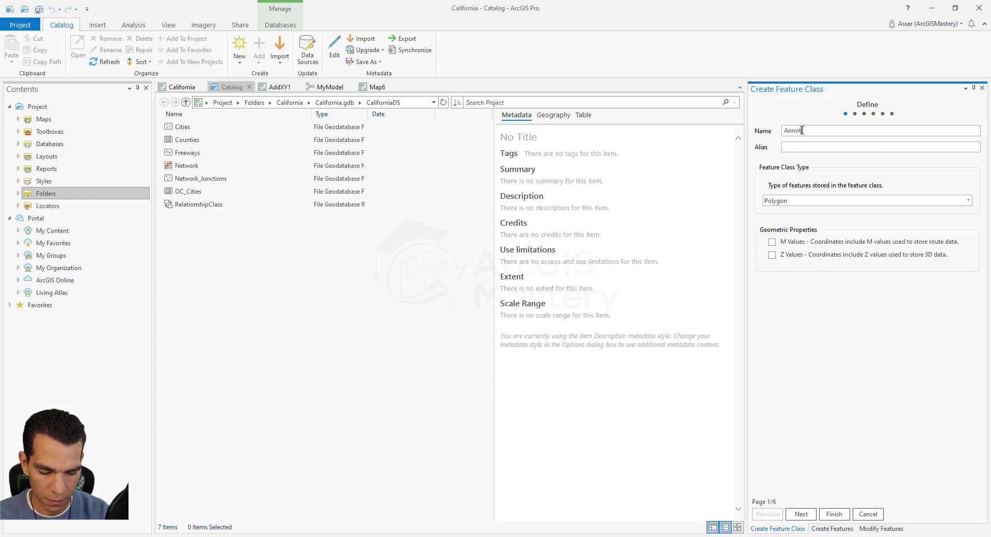
type("ation")
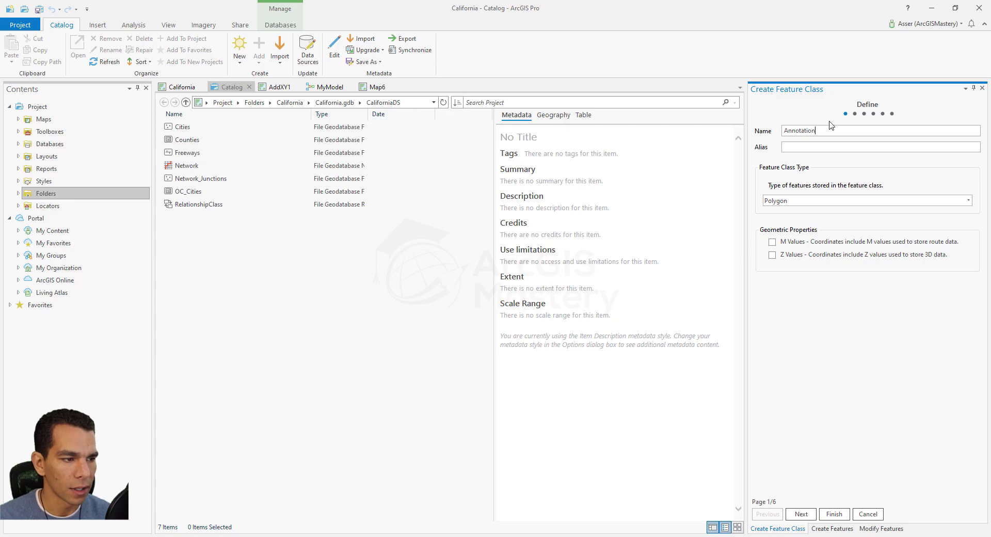
Step: Give the new feature class the alias Annotation, set its type to Annotation, and create it
double_click(802, 131)
key("ctrl+c")
left_click(805, 145)
key("ctrl+v")
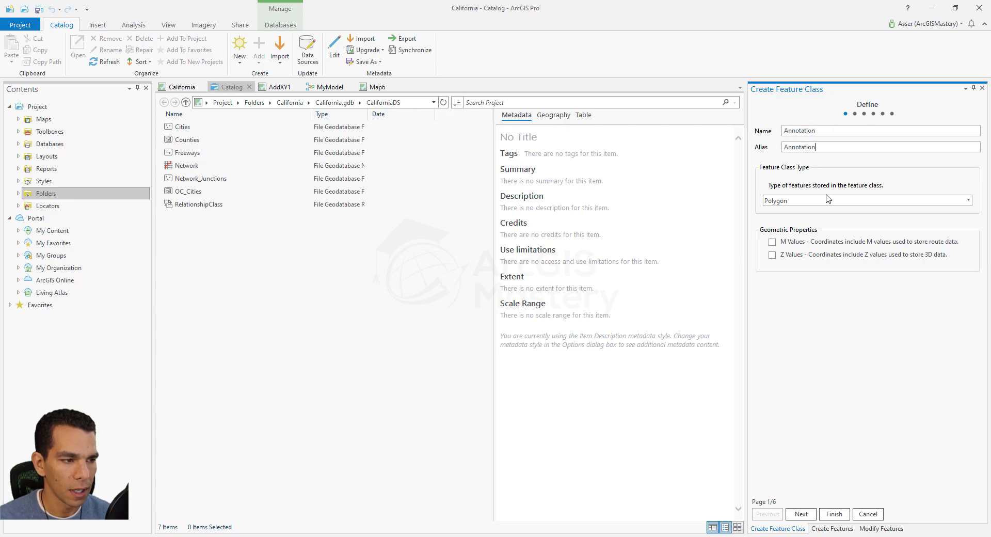
left_click(968, 200)
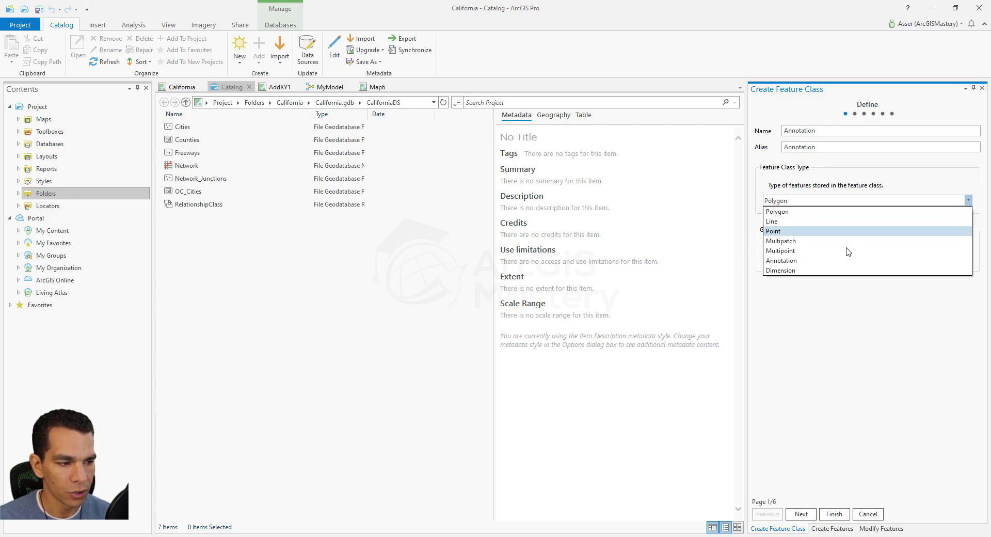
left_click(816, 261)
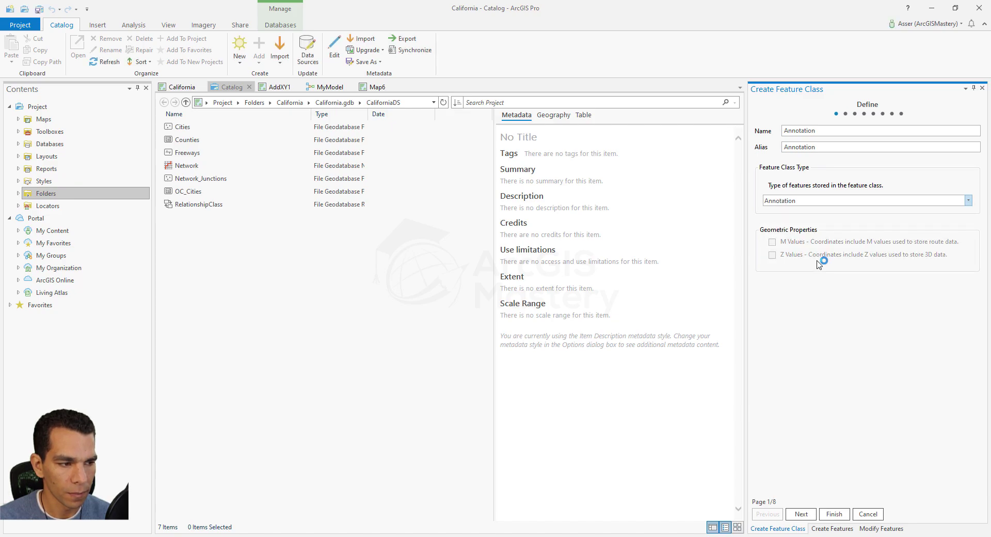
left_click(835, 514)
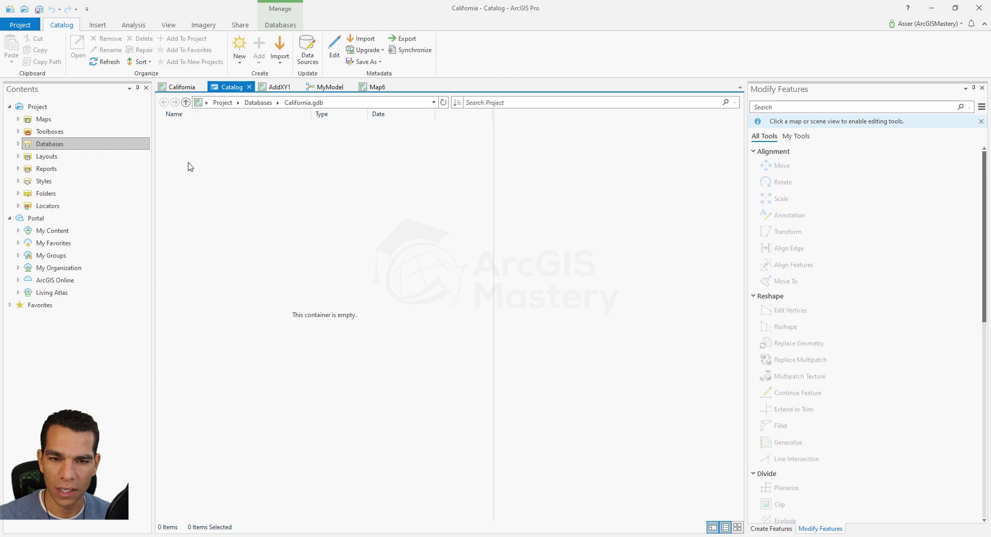
Step: Add the Annotation feature class from the CaliforniaDS dataset to the California map
left_click(182, 89)
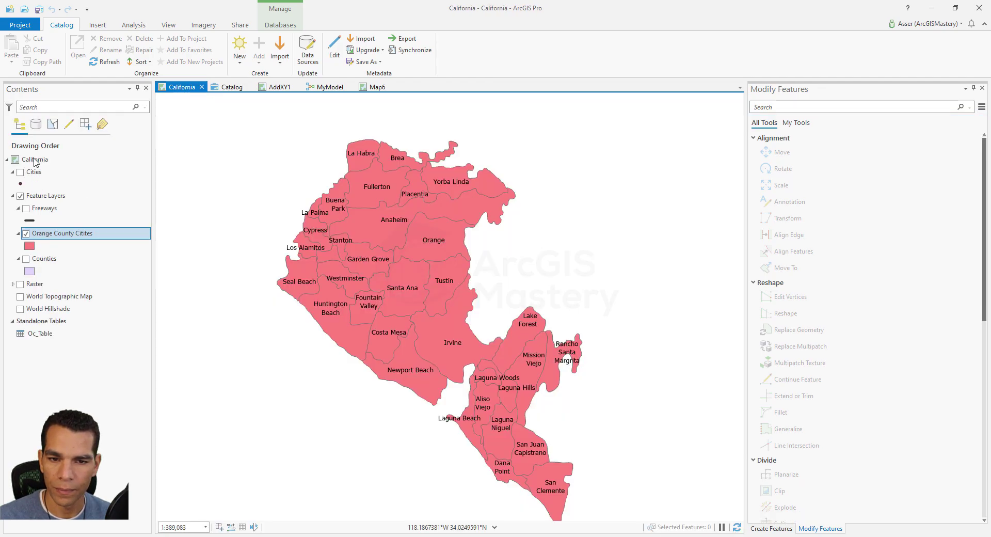
right_click(35, 161)
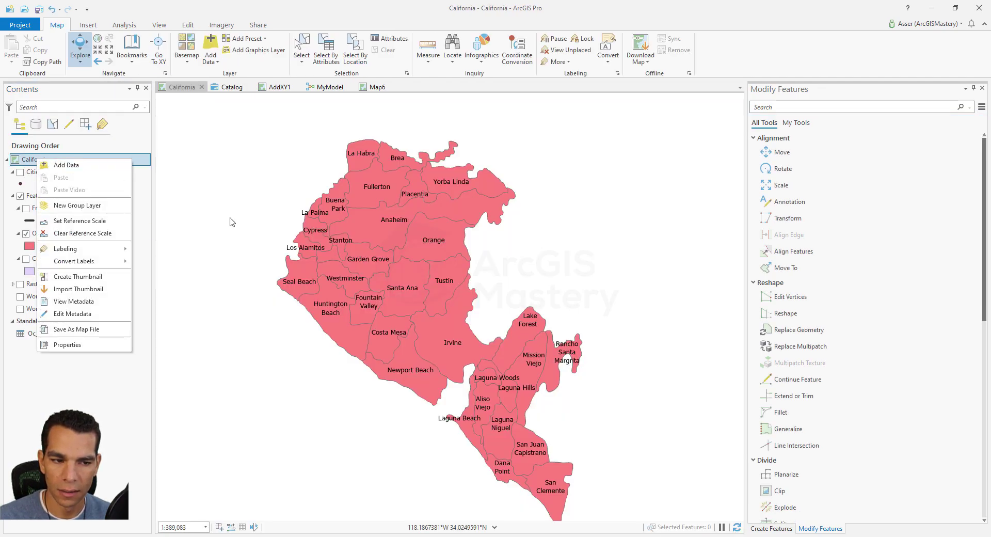
left_click(66, 164)
left_click(418, 207)
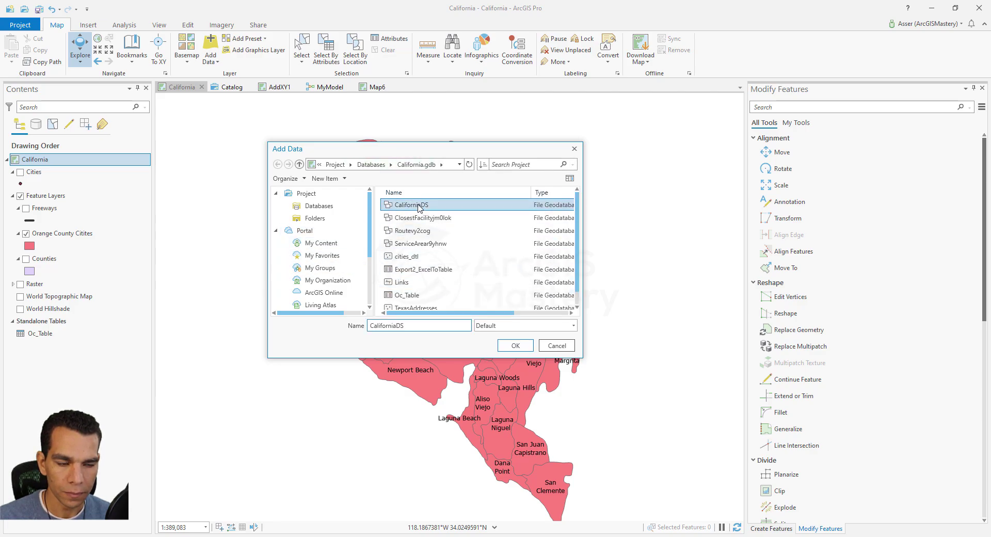
double_click(418, 206)
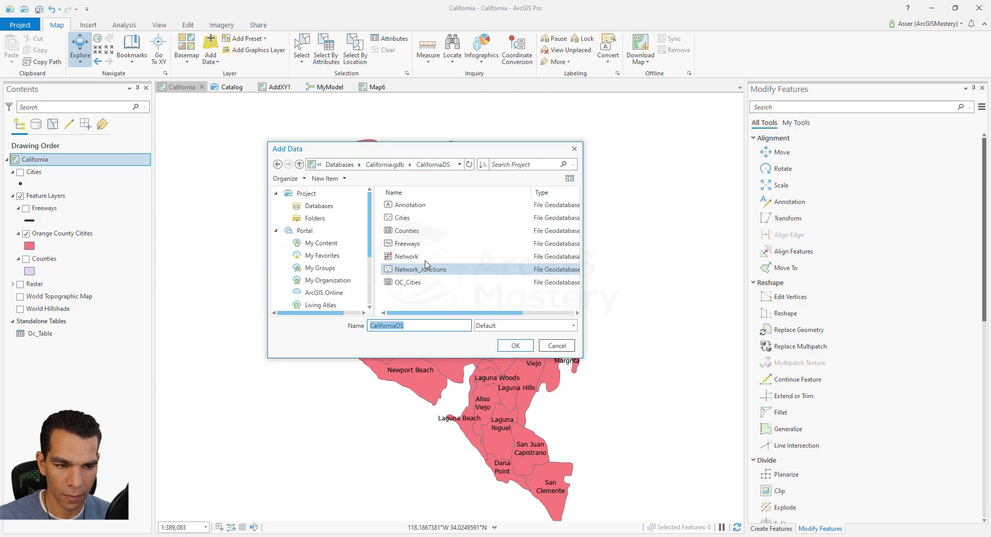
left_click(417, 206)
left_click(515, 347)
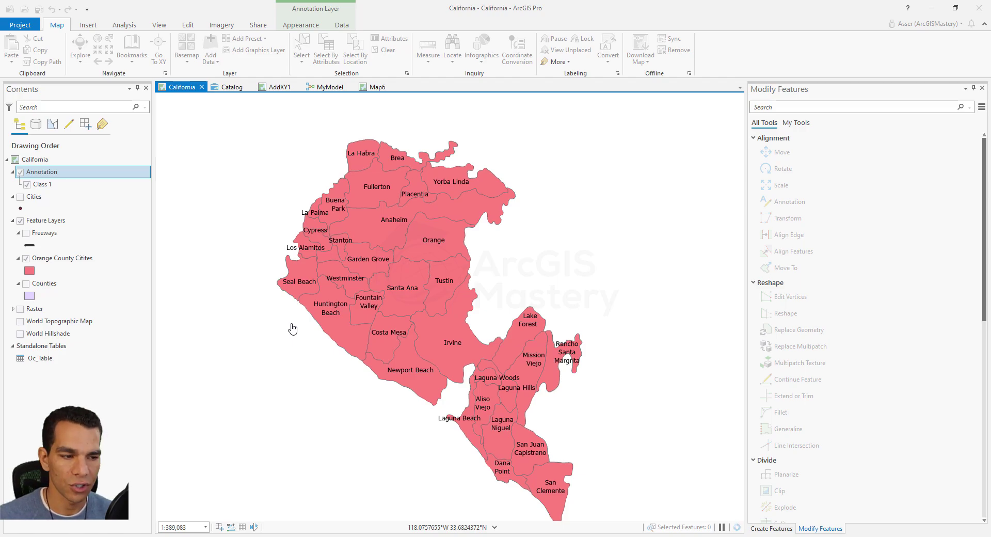
Step: Start creating features with the Class 1 annotation template and set its text to "Here is my annotation text"
left_click(190, 25)
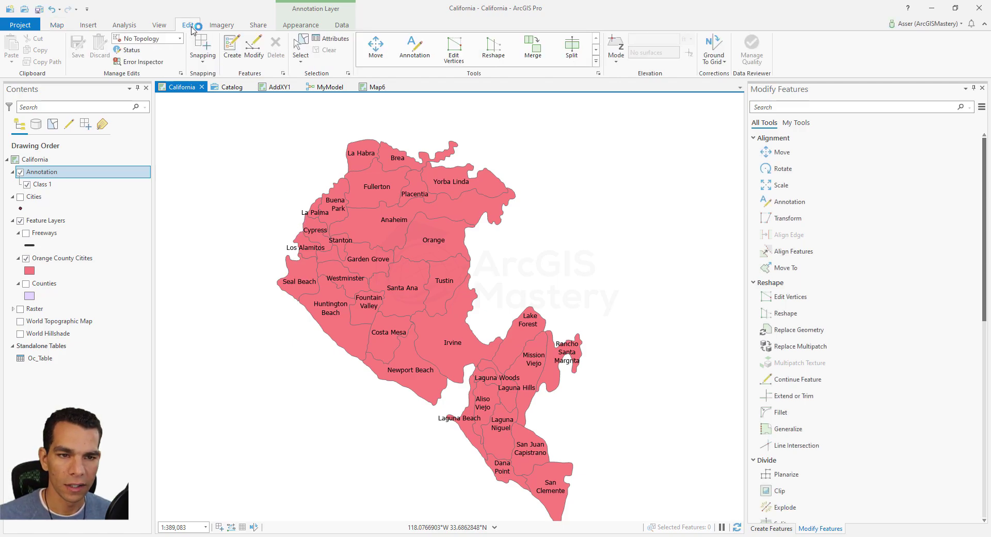
left_click(232, 46)
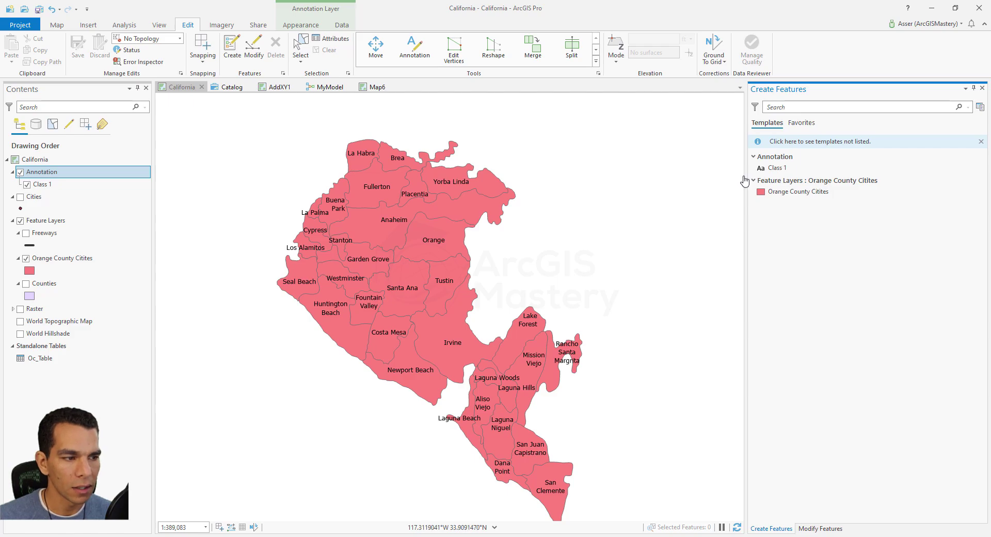
left_click(778, 169)
left_click_drag(766, 203, 750, 206)
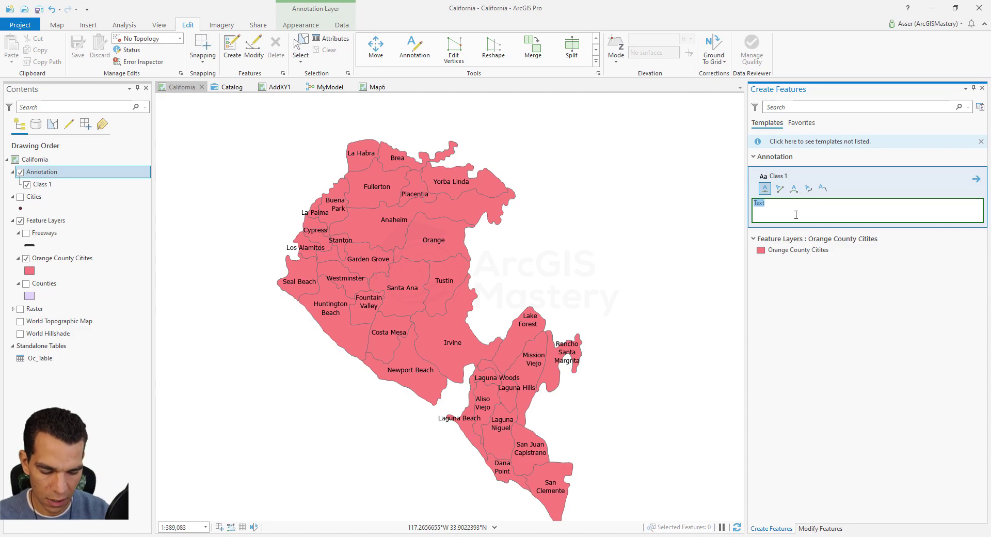
type("Her")
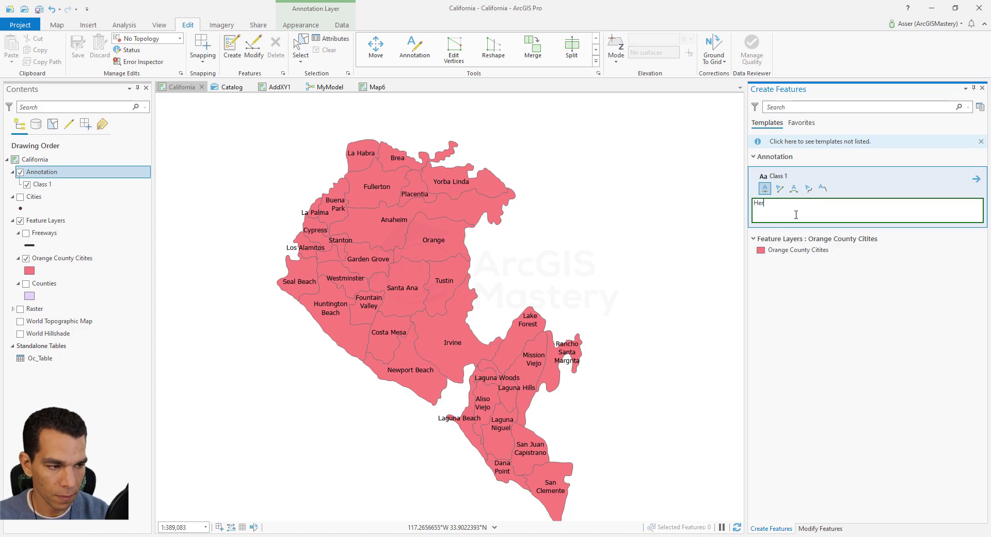
type("e is my annotation text")
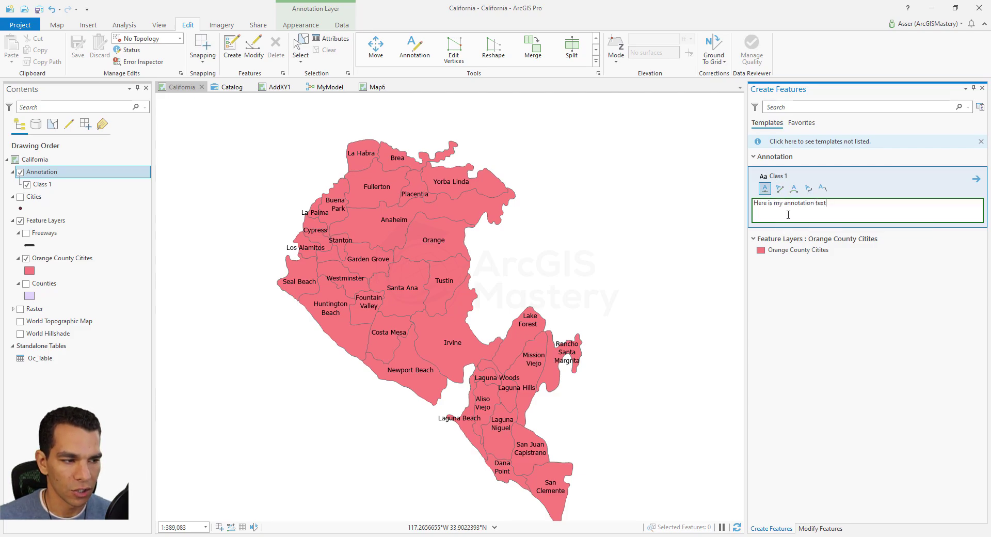
Step: Place the text as a horizontal annotation in the blank area east of Yorba Linda
left_click(766, 191)
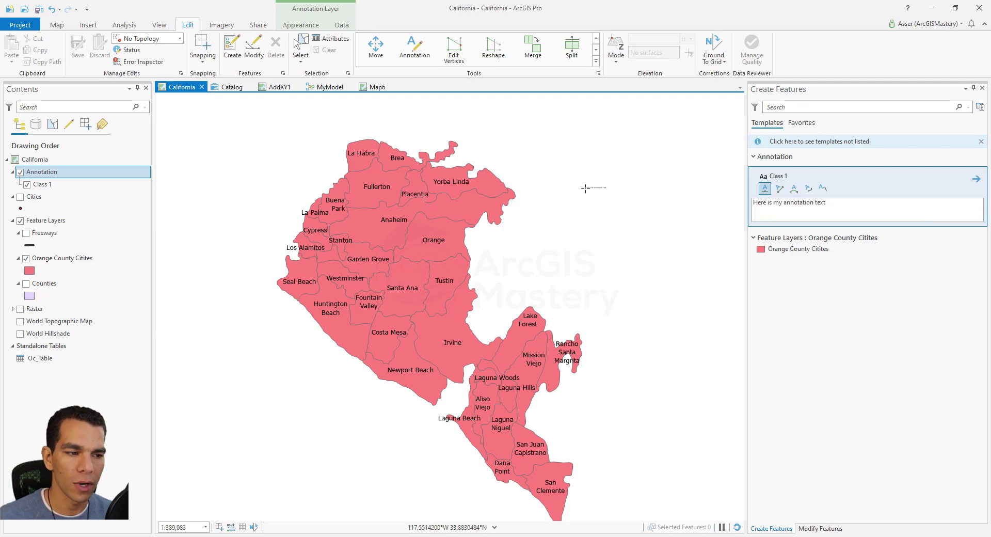
left_click(564, 250)
left_click(588, 218)
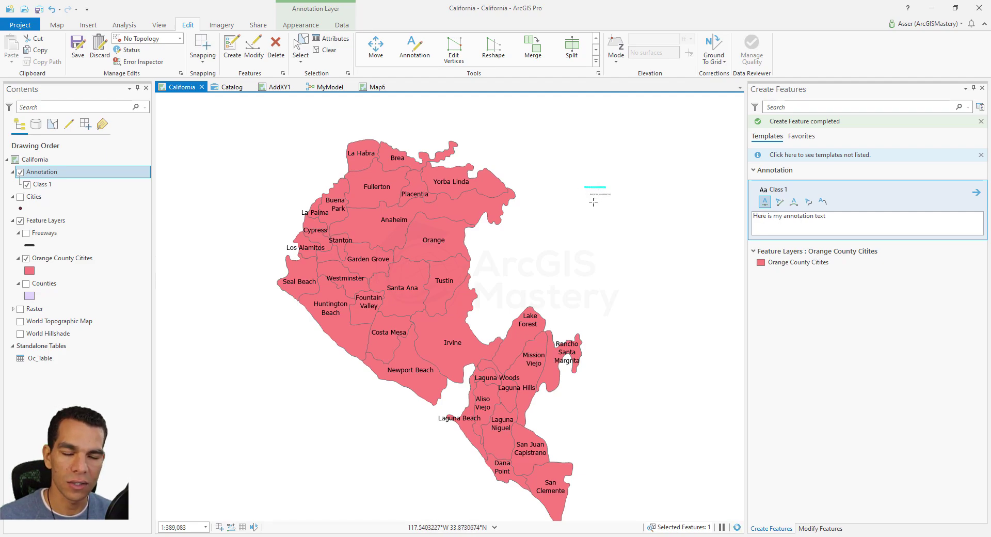
Step: Open the Class 1 template's text formatting and set the size to 26, the color to red and the style to Bold
left_click(976, 194)
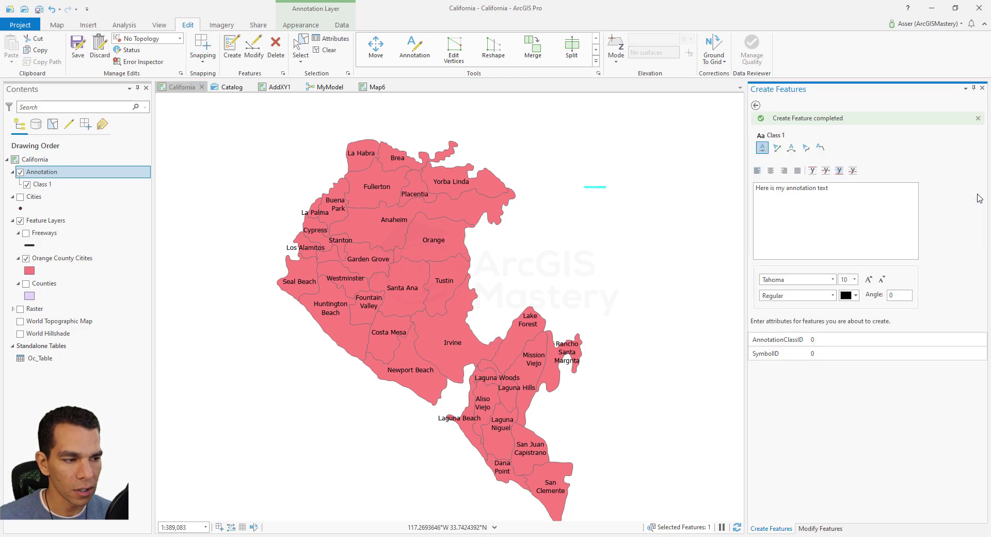
left_click(855, 280)
left_click(844, 418)
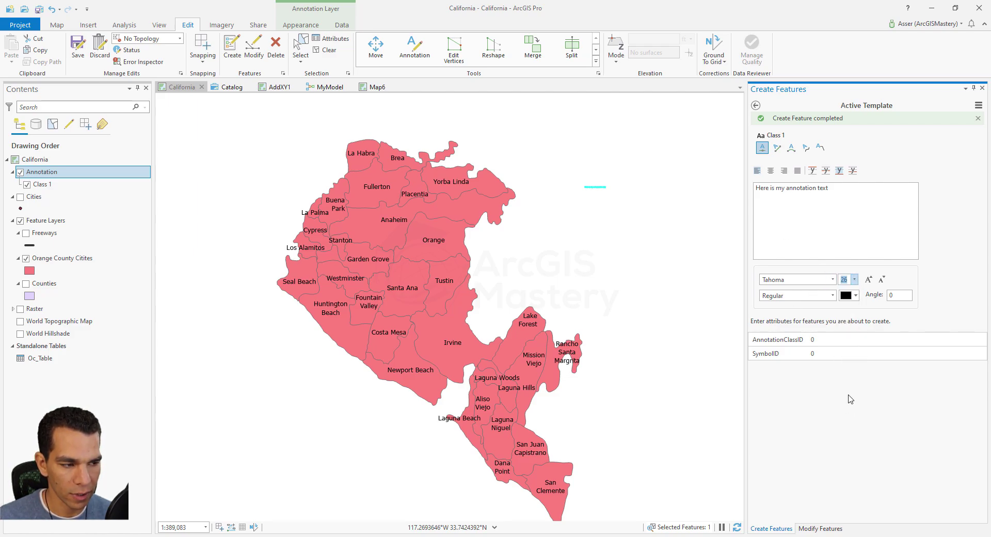
left_click(855, 295)
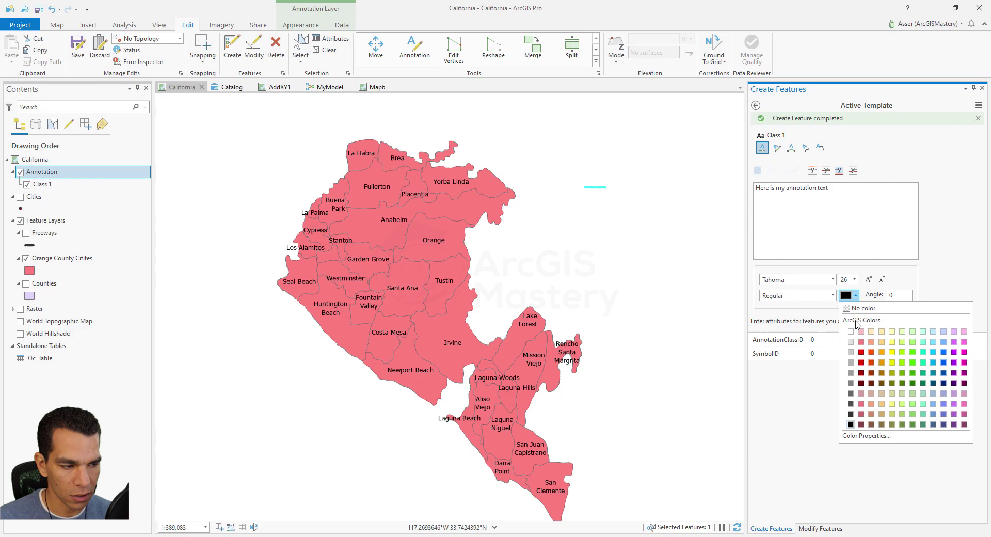
left_click(861, 353)
left_click(832, 294)
left_click(818, 316)
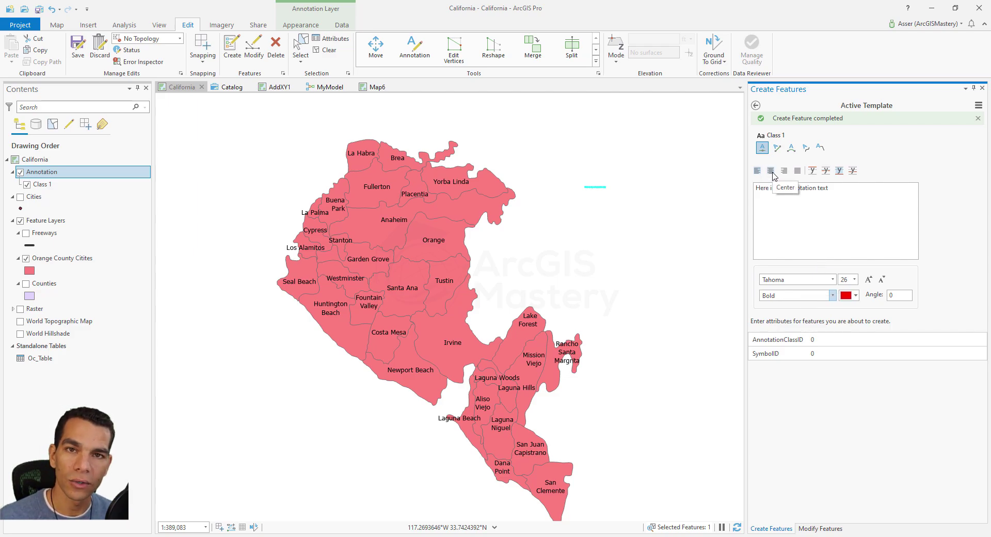
Step: Center the template text's alignment and place it as a horizontal annotation in the blank area east of Orange
left_click(770, 171)
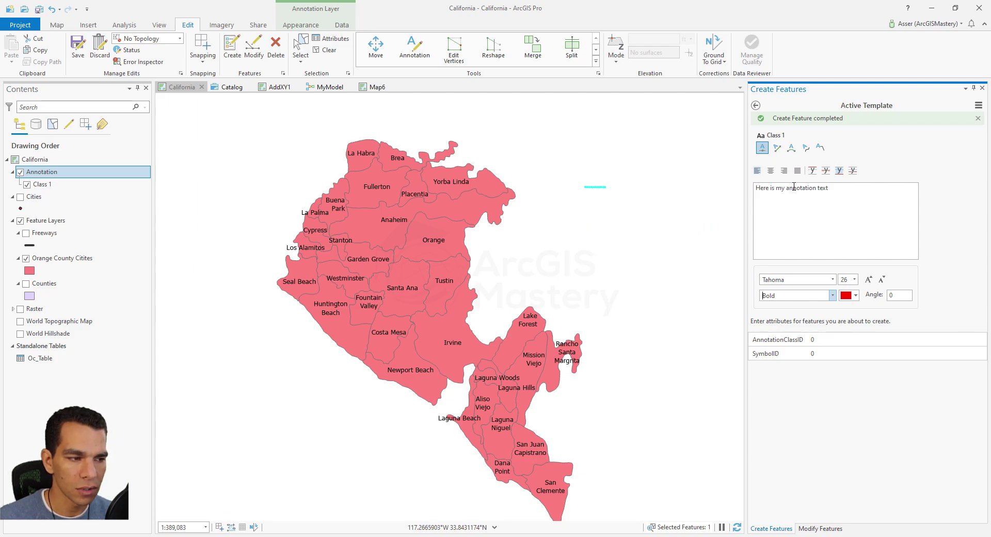
left_click(785, 171)
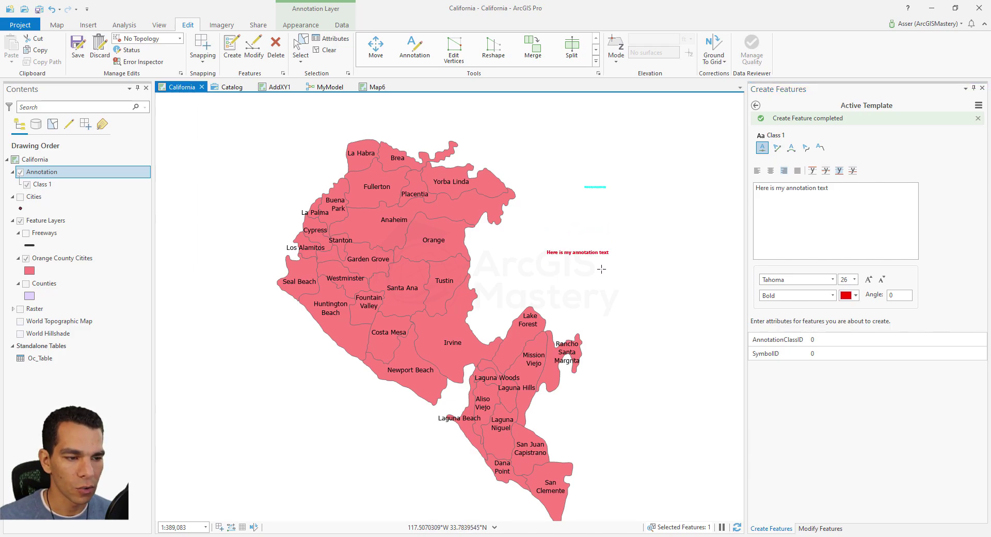
left_click(611, 229)
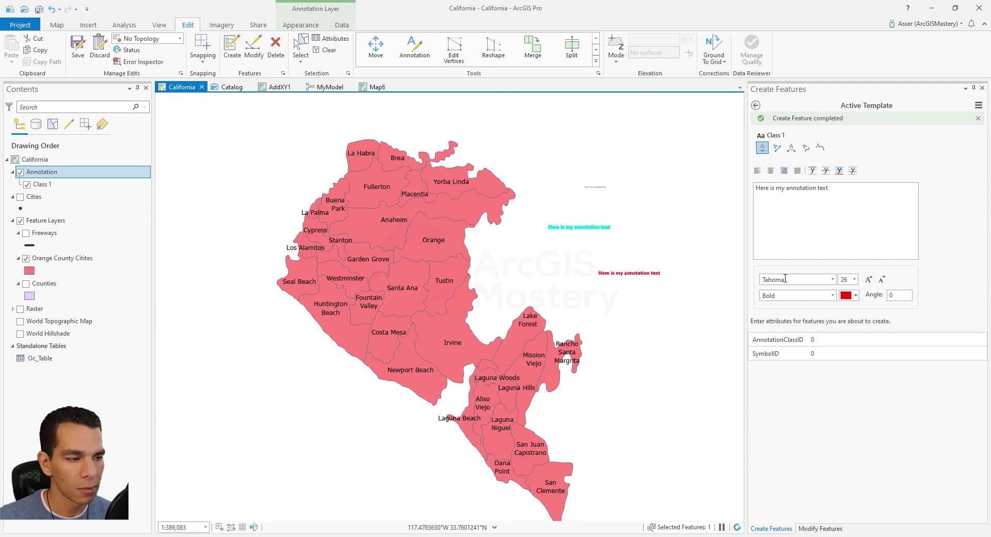
Step: Set the text size to 48 and place it as a straight annotation sloping down toward the southeast, east of Tustin
left_click(855, 279)
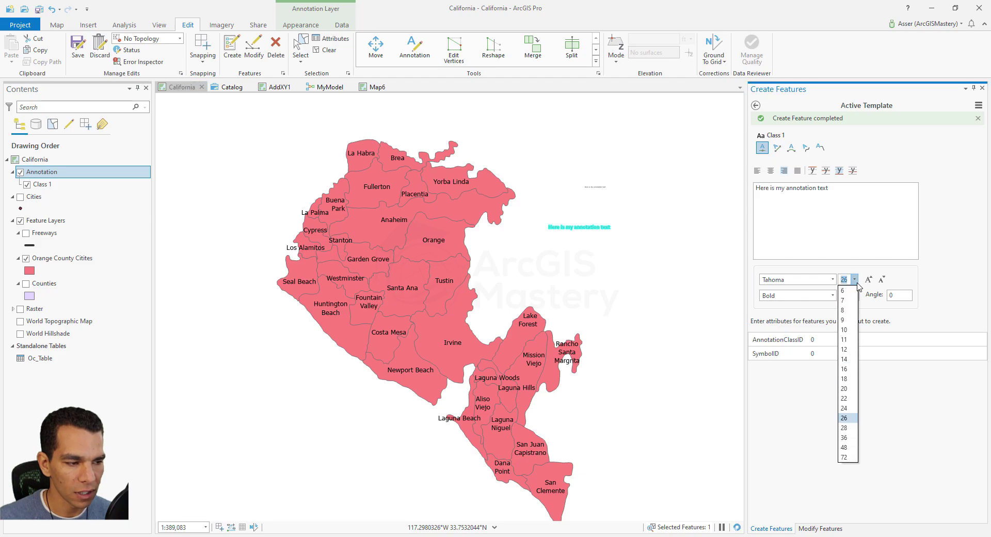
left_click(844, 447)
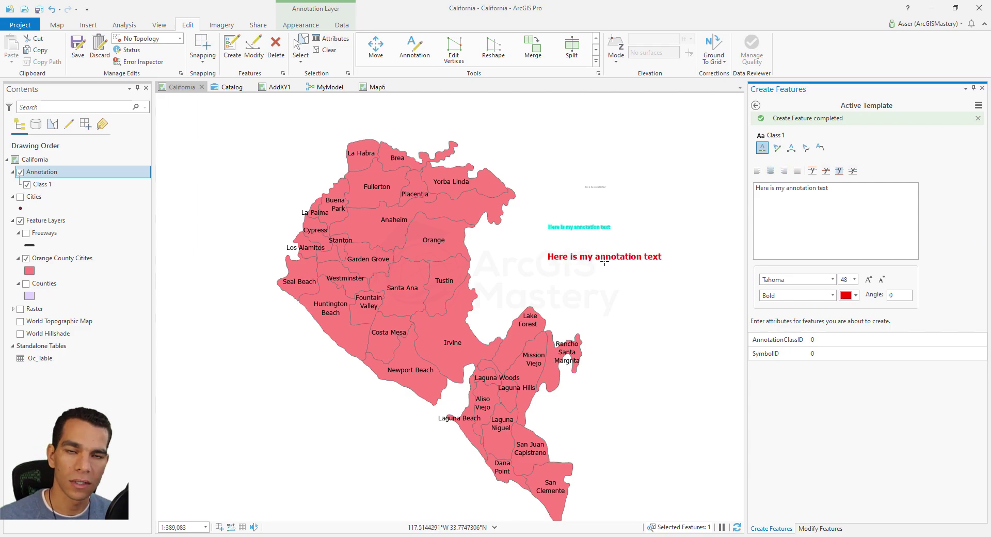
left_click(776, 149)
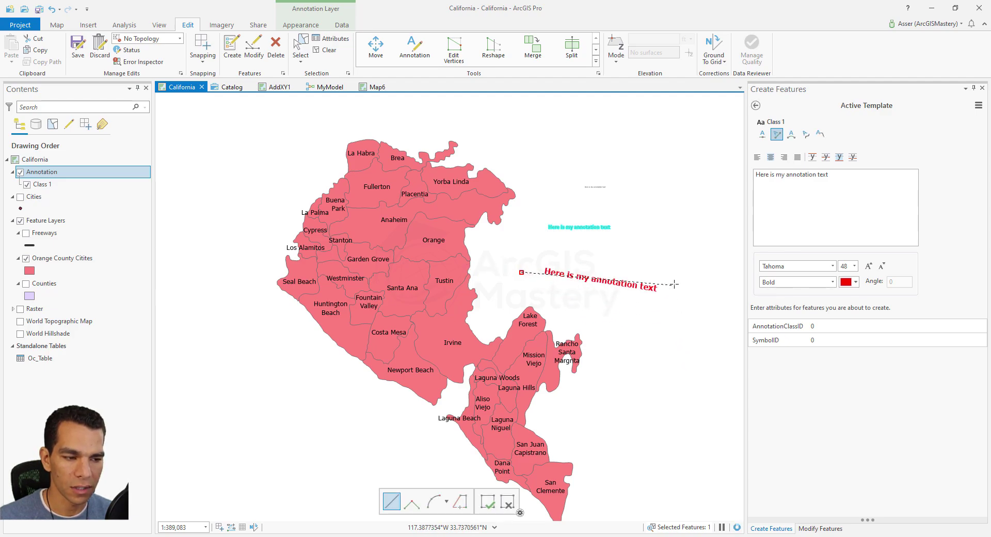
left_click(645, 350)
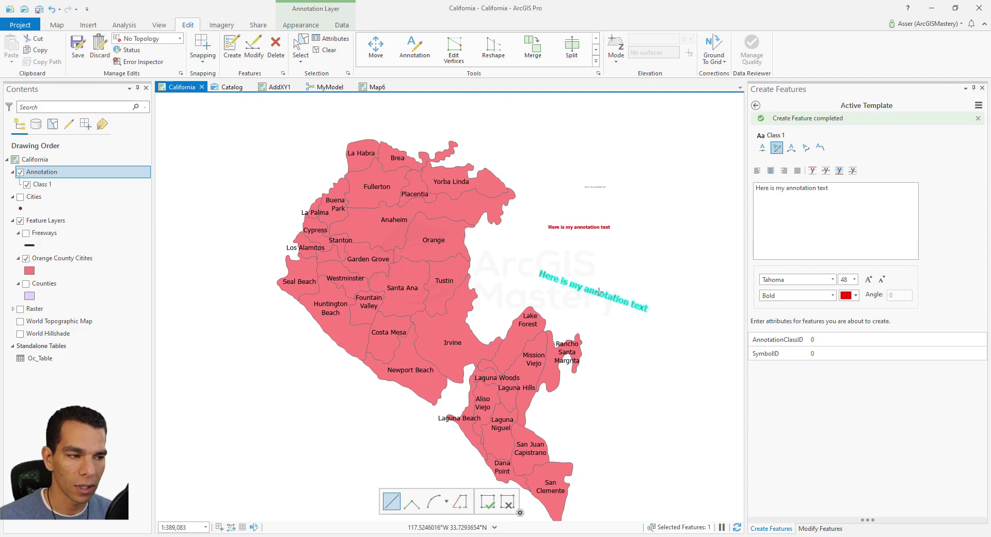
Step: Place the text as a curved annotation arching across the blank area southwest of Huntington Beach
left_click(791, 148)
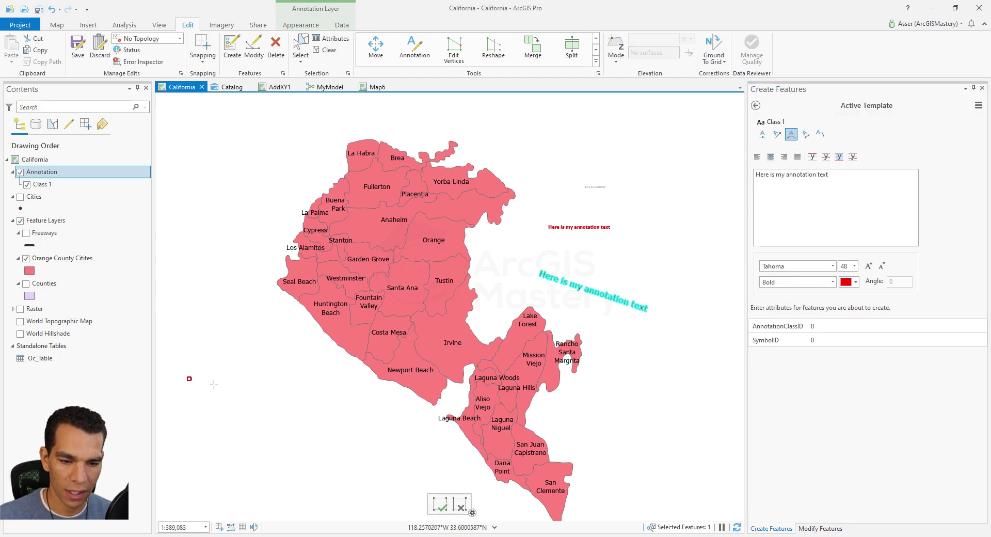
left_click(189, 379)
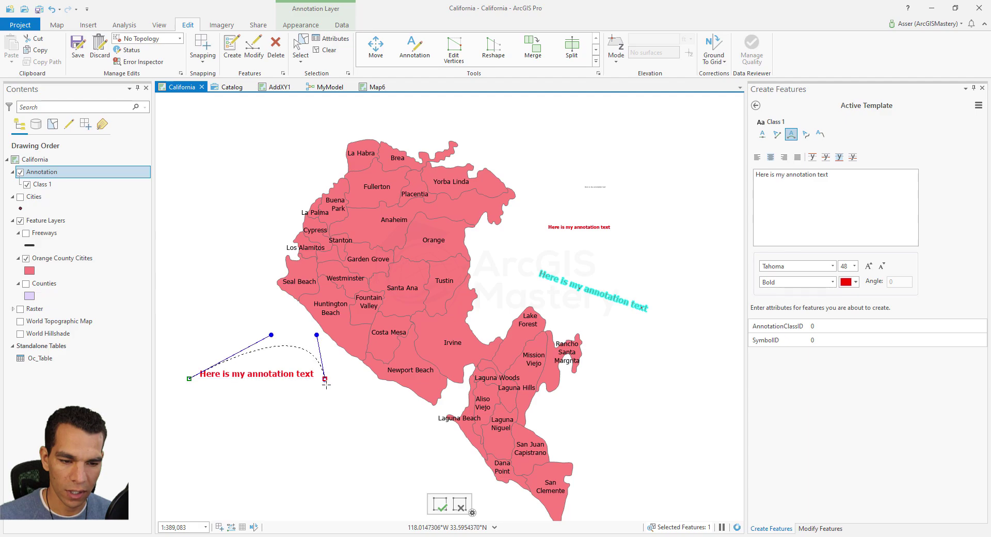
mouse_move(327, 384)
left_mouse_down()
mouse_move(321, 405)
mouse_move(328, 386)
left_mouse_up()
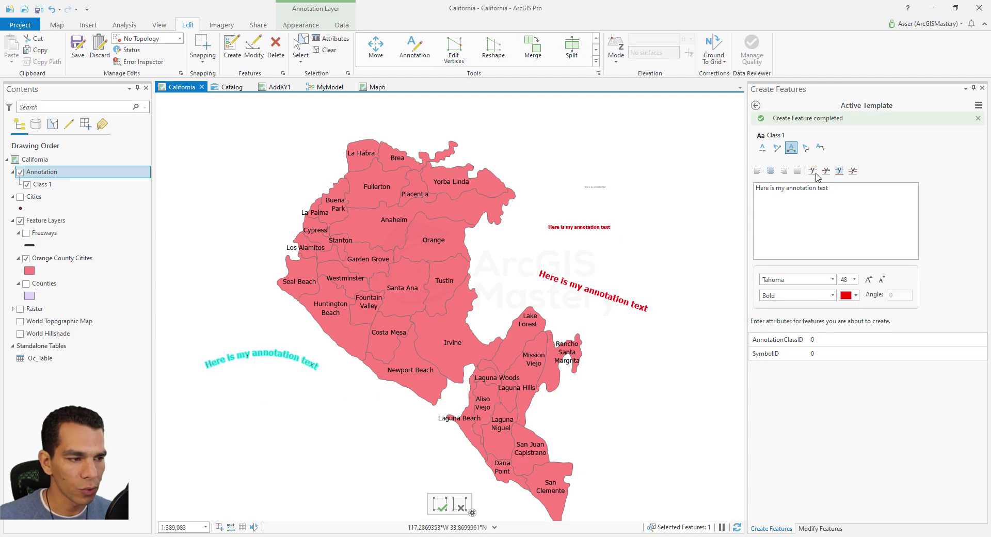
Step: Place the text as a follow-feature annotation along the coastal boundary of Huntington Beach
left_click(805, 148)
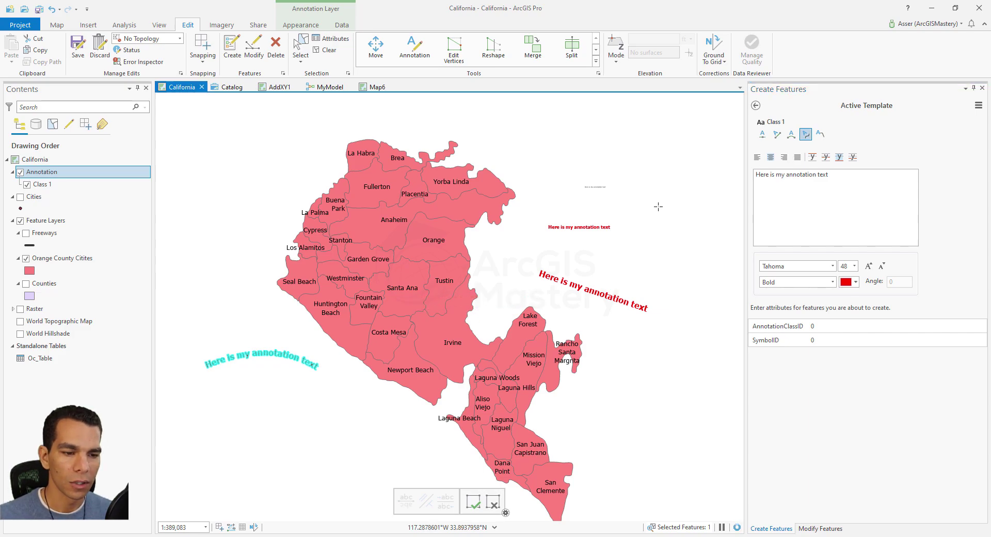
left_click(335, 336)
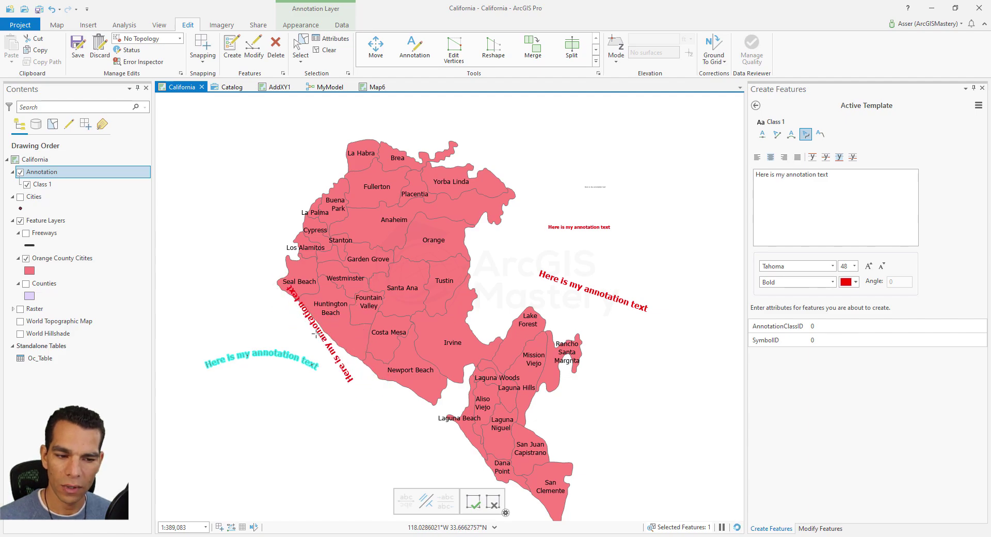
left_click(346, 356)
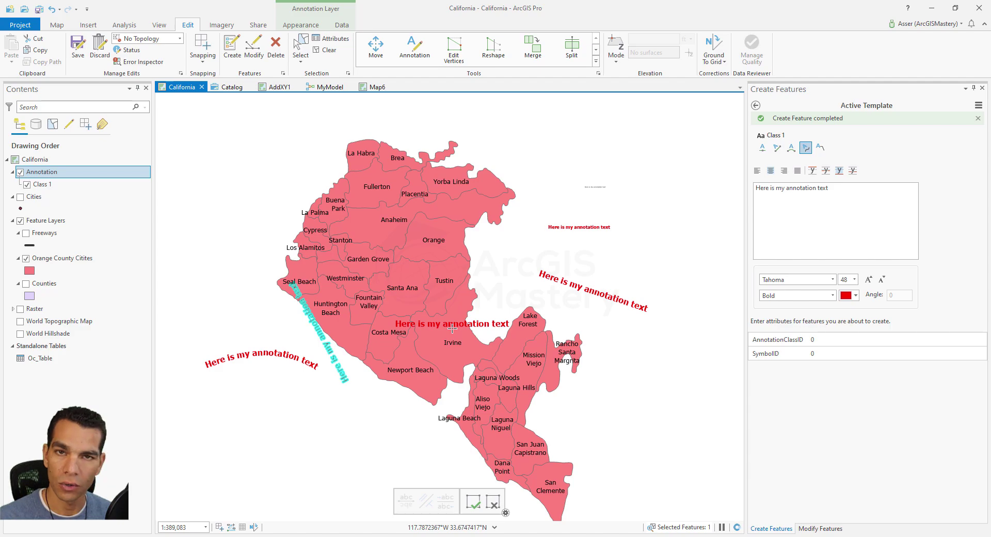
Step: Try to place another follow-feature annotation along the boundary of Irvine
left_click(452, 328)
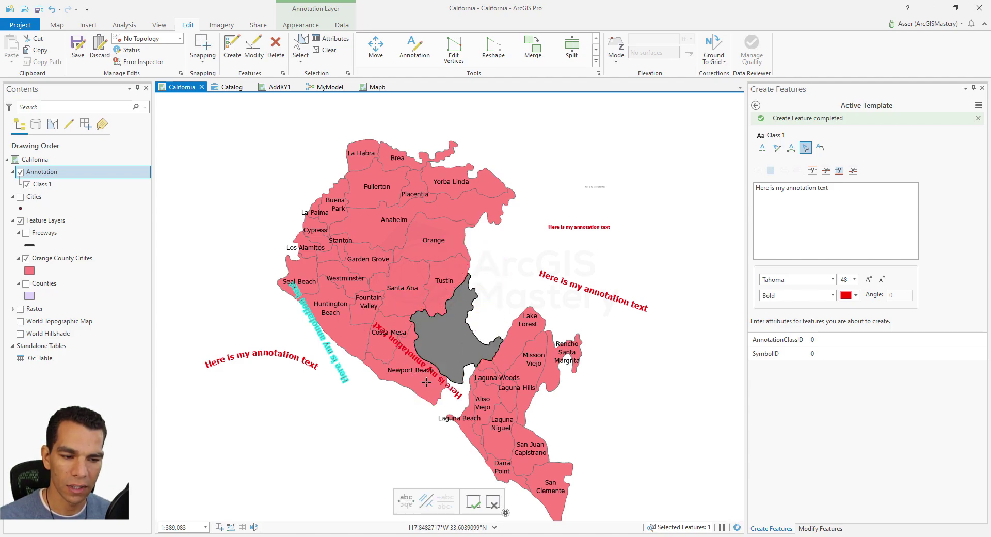
left_click(493, 341)
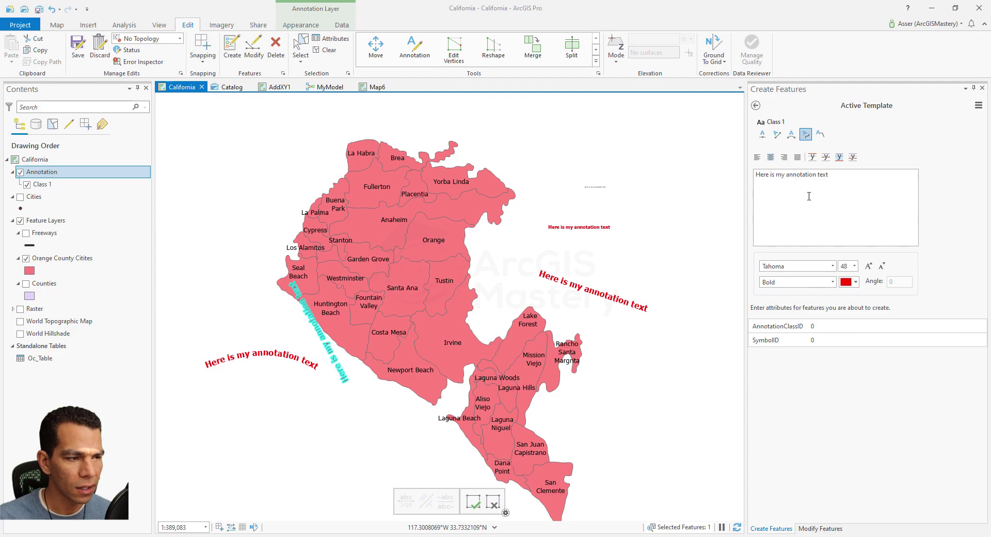
Step: Place the text as a leader line annotation anchored in eastern Anaheim, with the text northeast of Yorba Linda
left_click(822, 136)
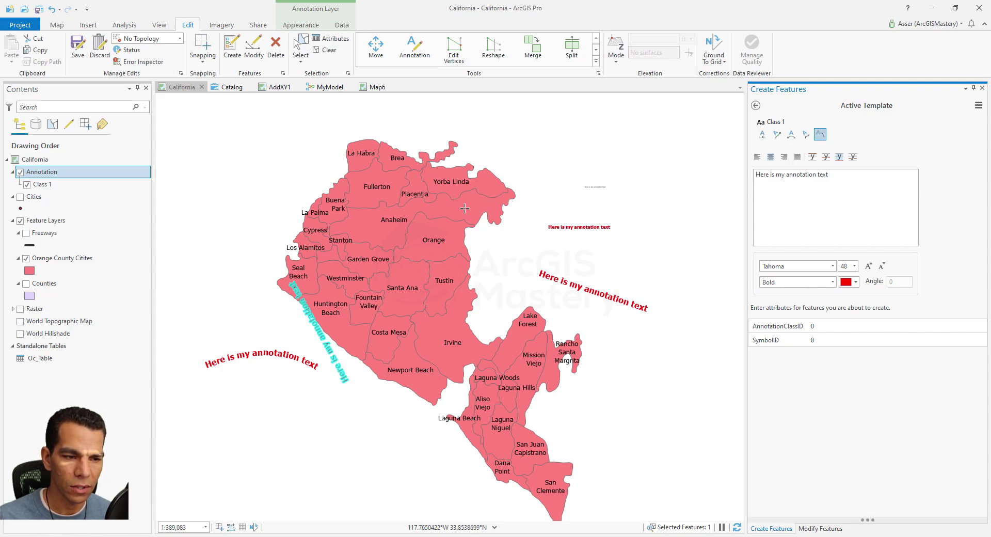
left_click(465, 208)
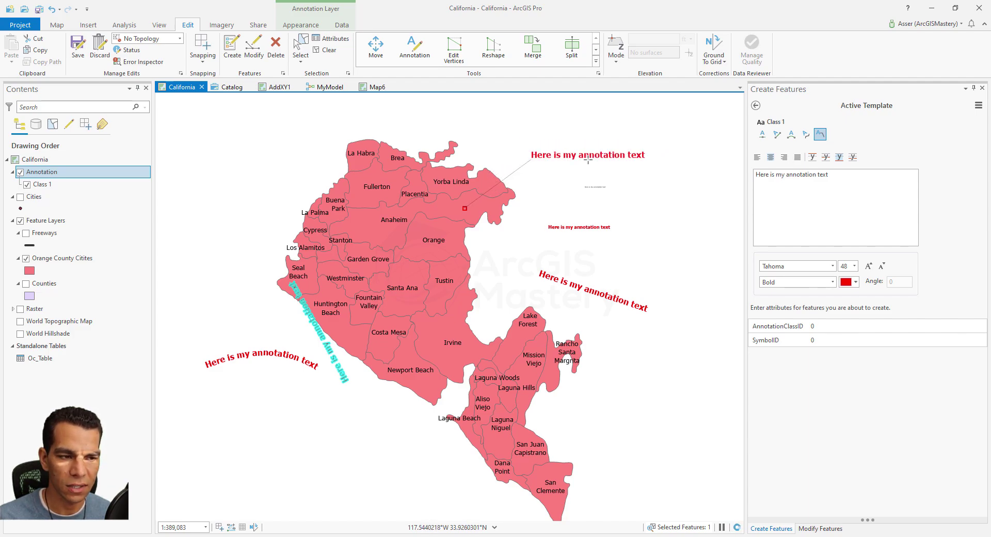
left_click(590, 164)
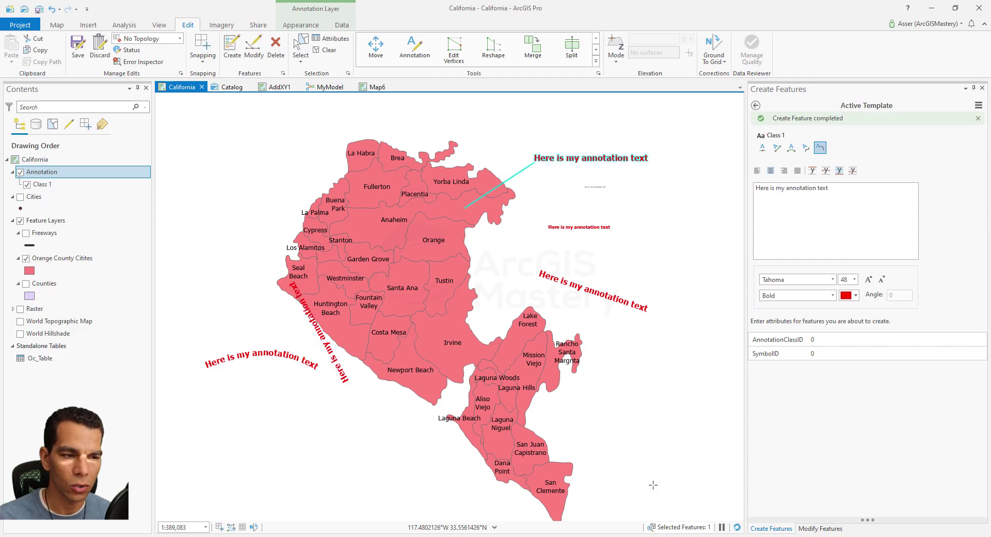
Step: Switch to Photos to examine the leader-line labels in OC Cities.png, and return to ArcGIS Pro
key("alt+Tab")
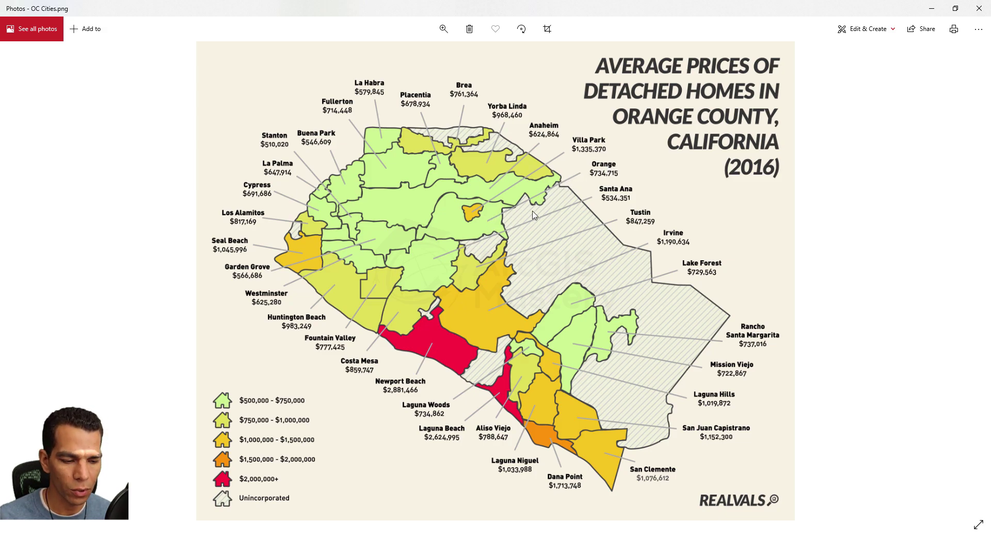
key("alt+Tab")
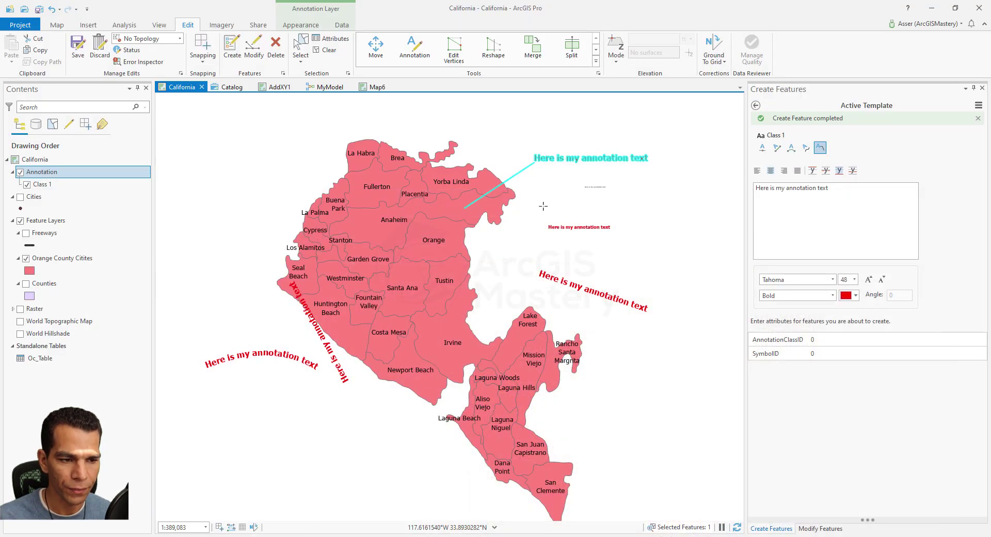
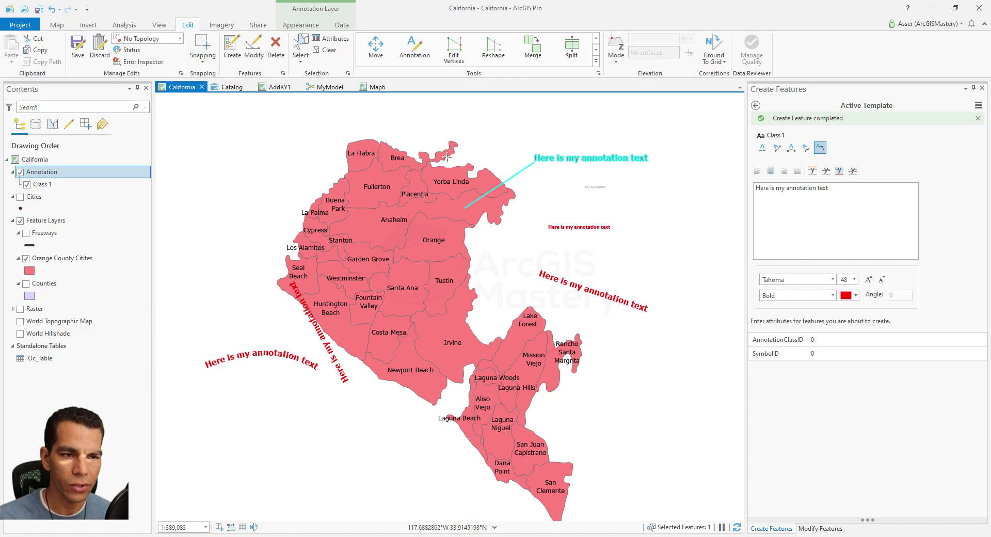
Step: Start the Annotation tool for modifying features and select the size 26 red text east of Orange
left_click(255, 56)
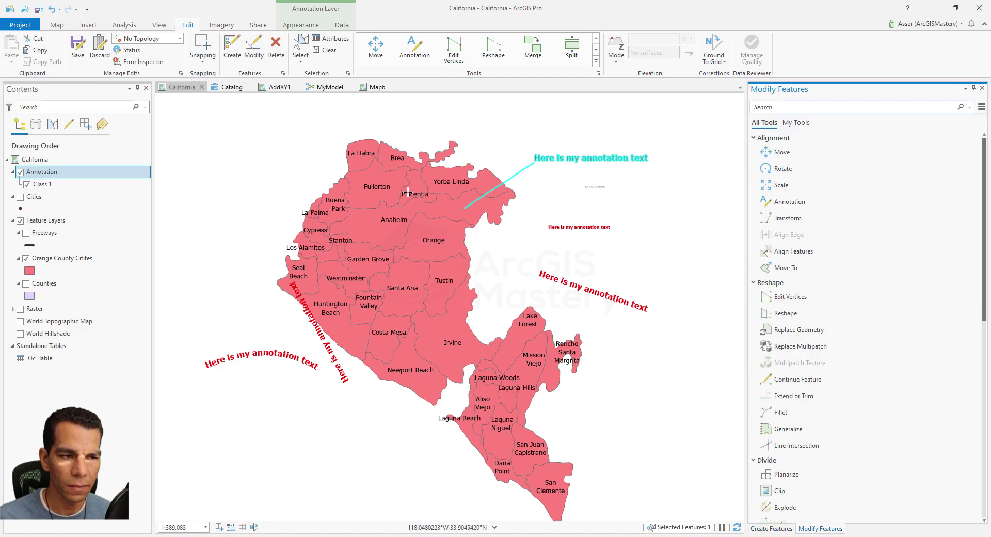
left_click(785, 204)
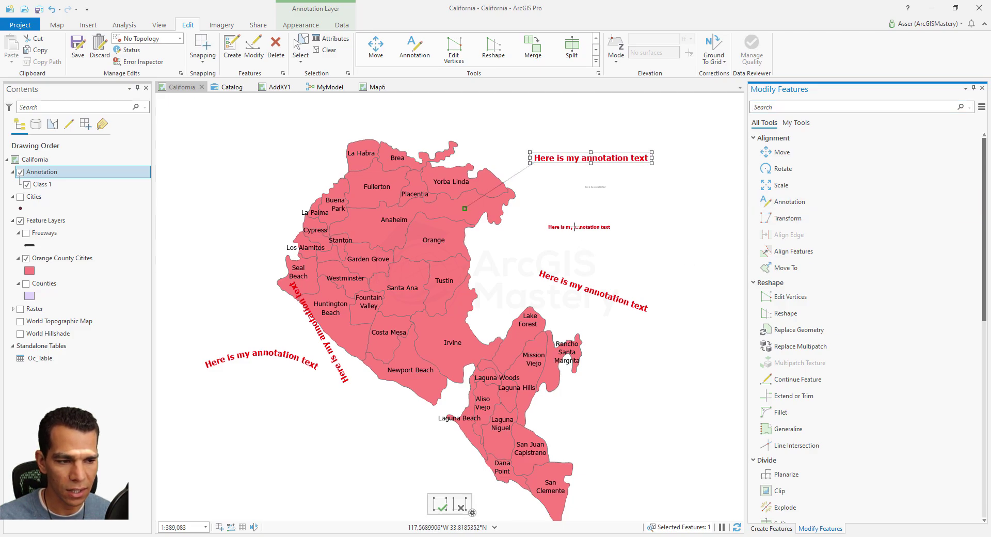
left_click(580, 230)
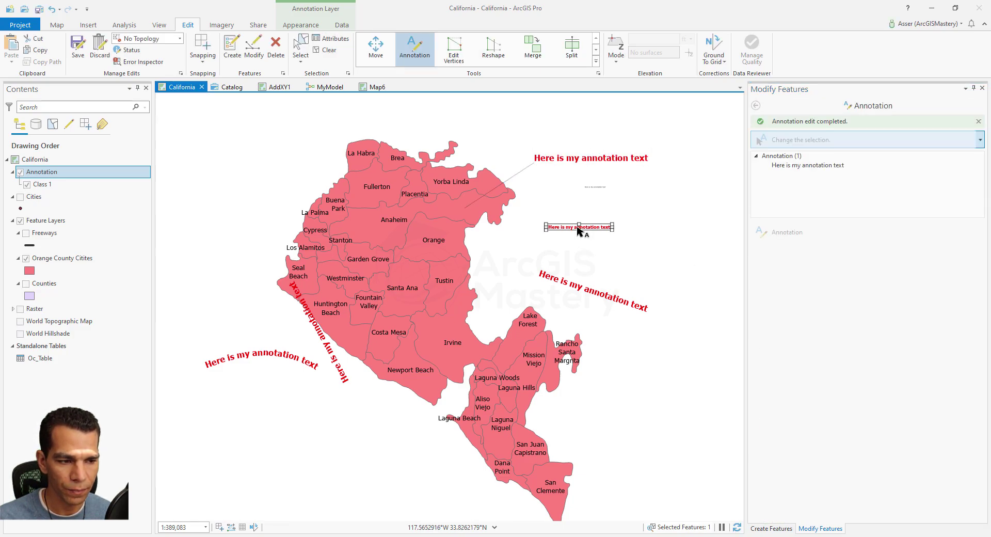
Step: Try enlarging and rotating the selected annotation and making it follow the boundary of Orange, and undo the edit
mouse_move(615, 232)
left_mouse_down()
mouse_move(746, 243)
mouse_move(666, 235)
mouse_move(679, 236)
left_mouse_up()
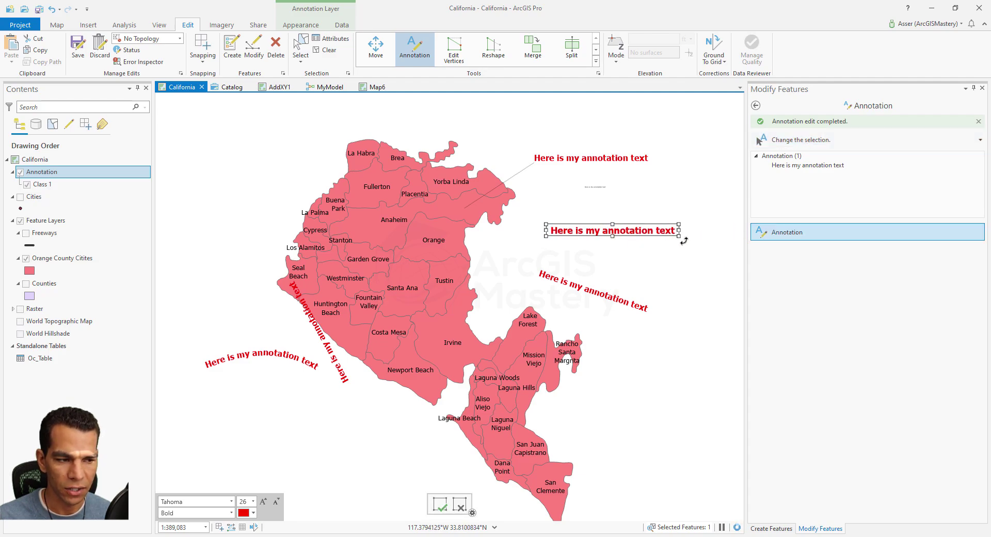
right_click(597, 231)
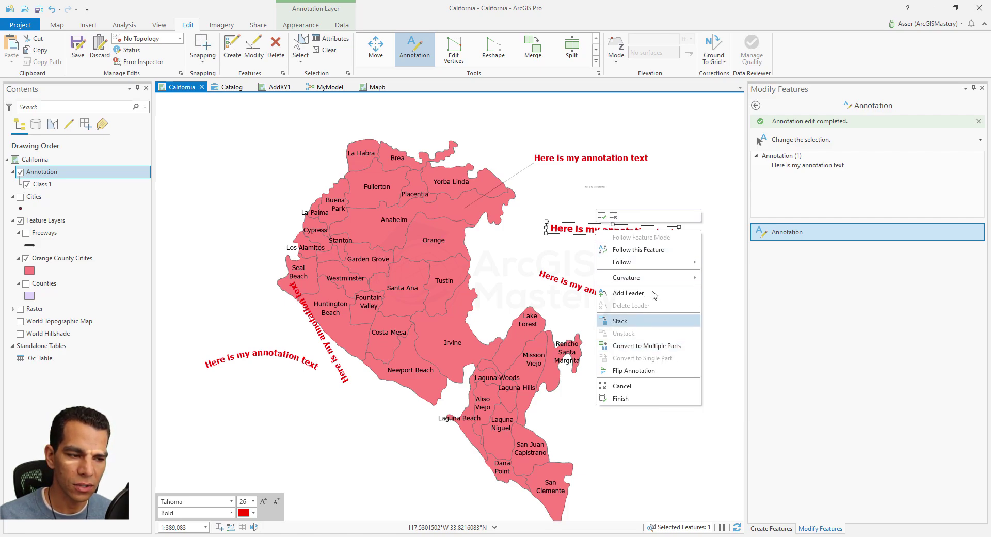
left_click(641, 250)
right_click(452, 239)
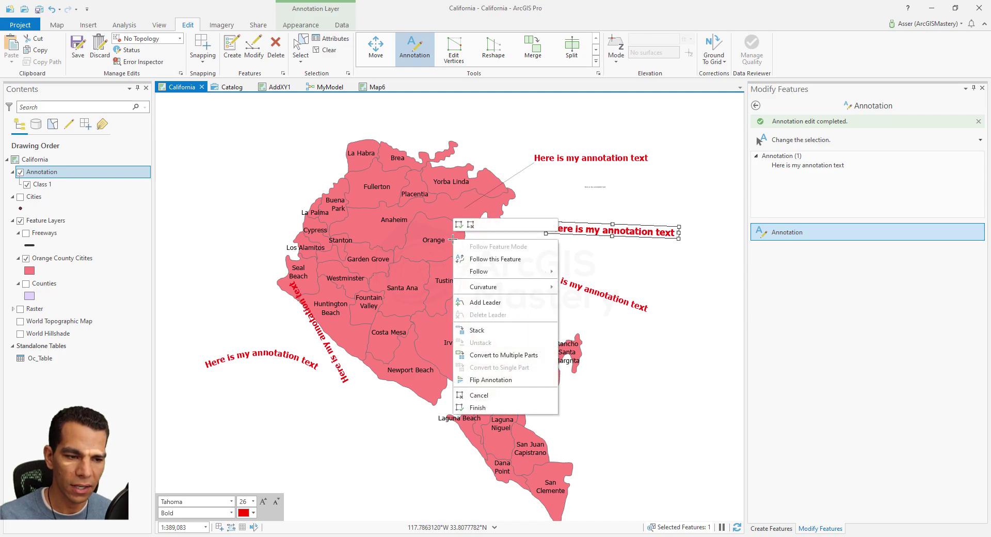
left_click(493, 258)
mouse_move(459, 257)
left_mouse_down()
mouse_move(470, 248)
mouse_move(467, 216)
mouse_move(447, 209)
mouse_move(395, 222)
mouse_move(398, 248)
mouse_move(353, 318)
mouse_move(307, 326)
mouse_move(279, 229)
mouse_move(480, 289)
mouse_move(444, 262)
mouse_move(500, 238)
left_mouse_up()
key("ctrl+z")
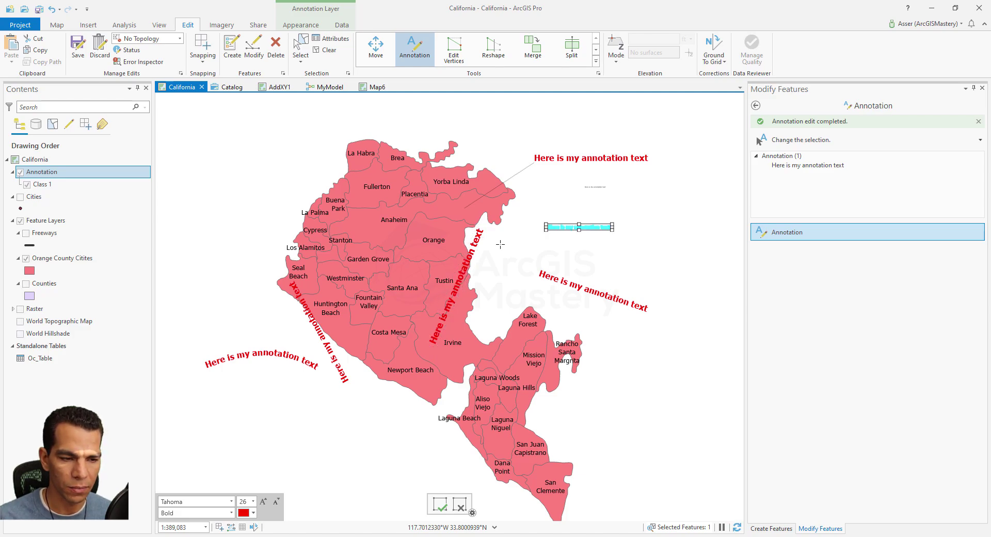
Step: Change the curvature of the selected size 26 annotation east of Orange to Curved and enlarge it to roughly twice its size
right_click(572, 231)
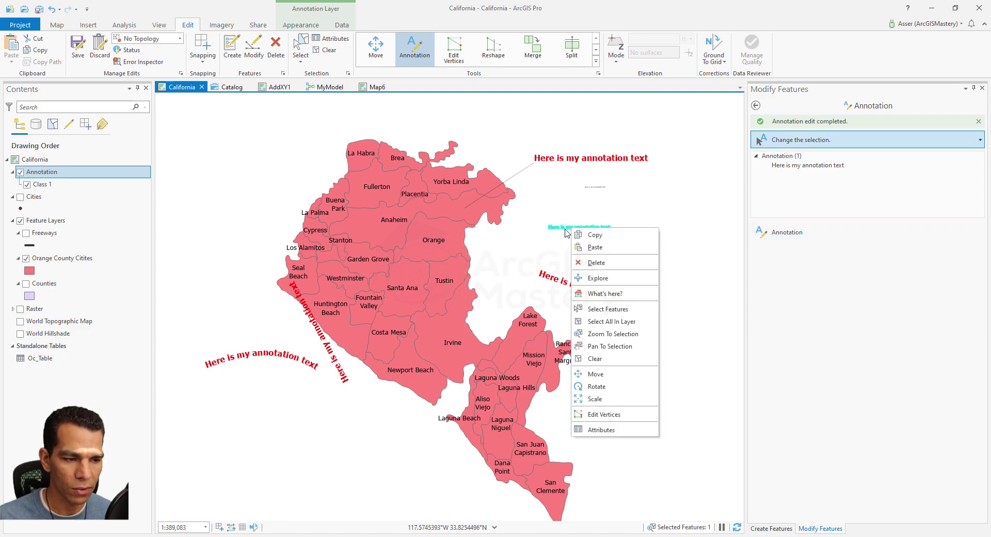
key("Escape")
left_click(568, 233)
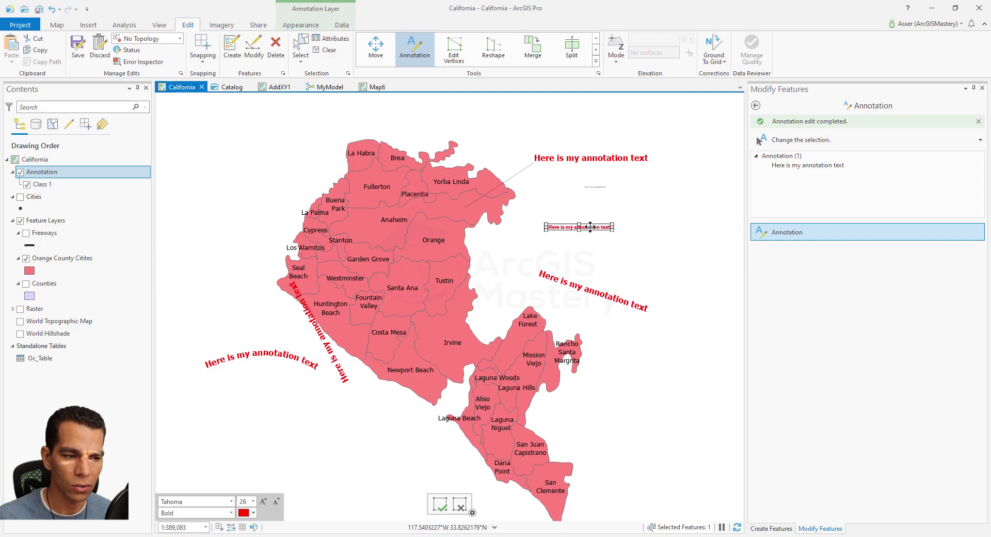
right_click(590, 227)
mouse_move(661, 275)
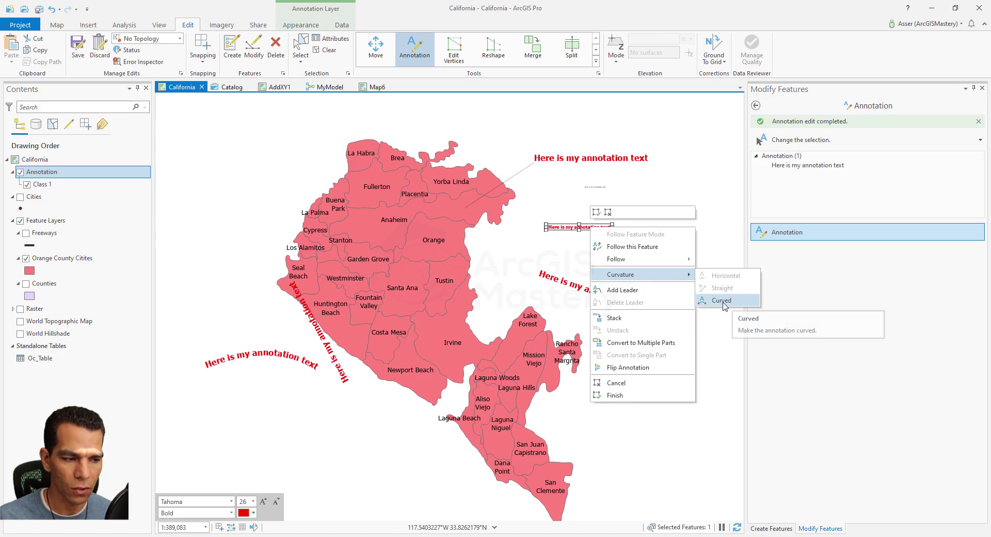
left_click(721, 301)
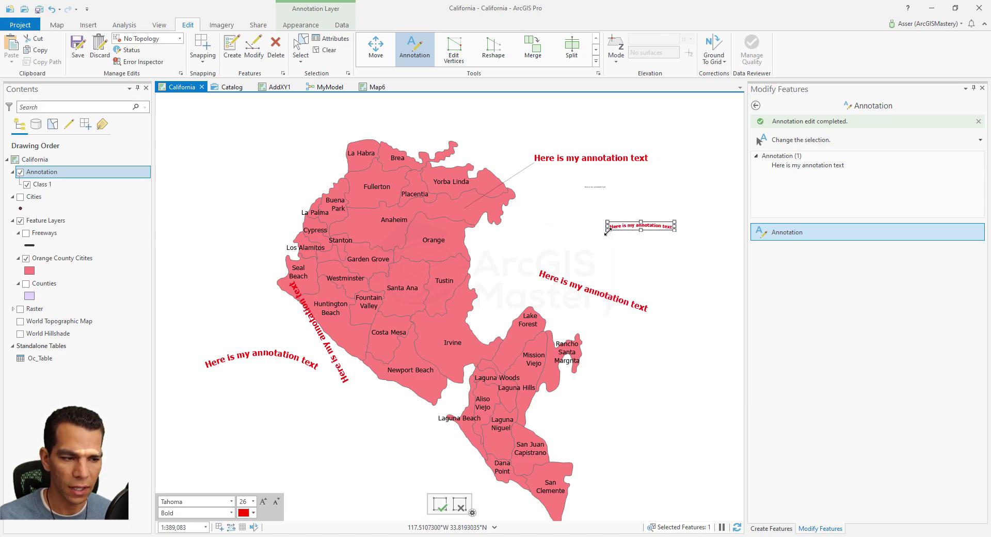
mouse_move(607, 232)
left_mouse_down()
mouse_move(439, 256)
mouse_move(540, 238)
left_mouse_up()
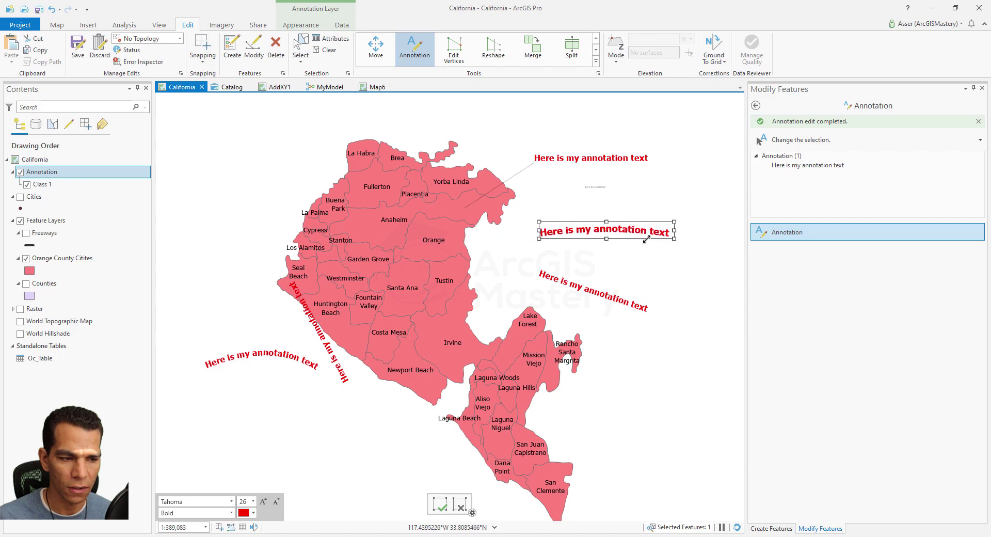
Step: Change the curvature of the enlarged annotation east of Orange to Straight
right_click(622, 227)
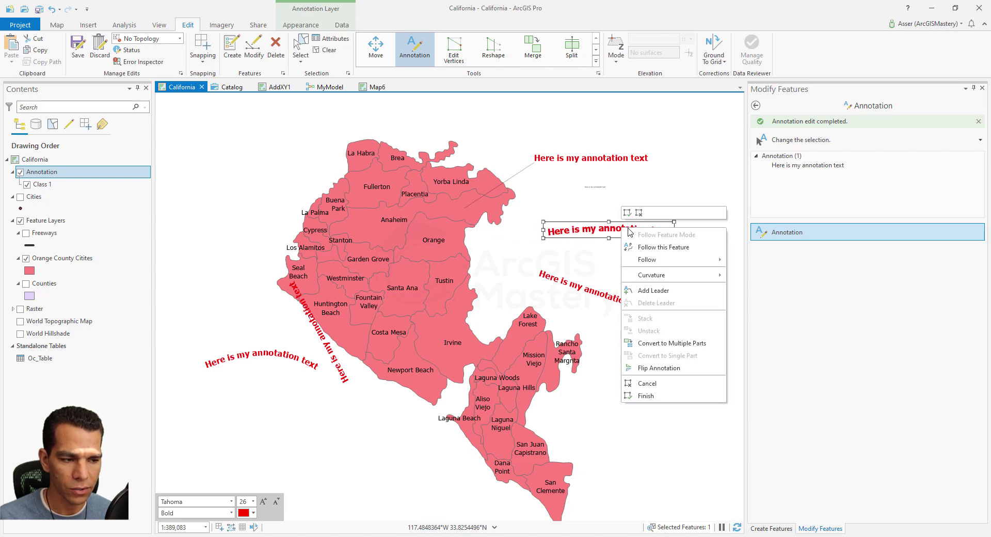
mouse_move(692, 276)
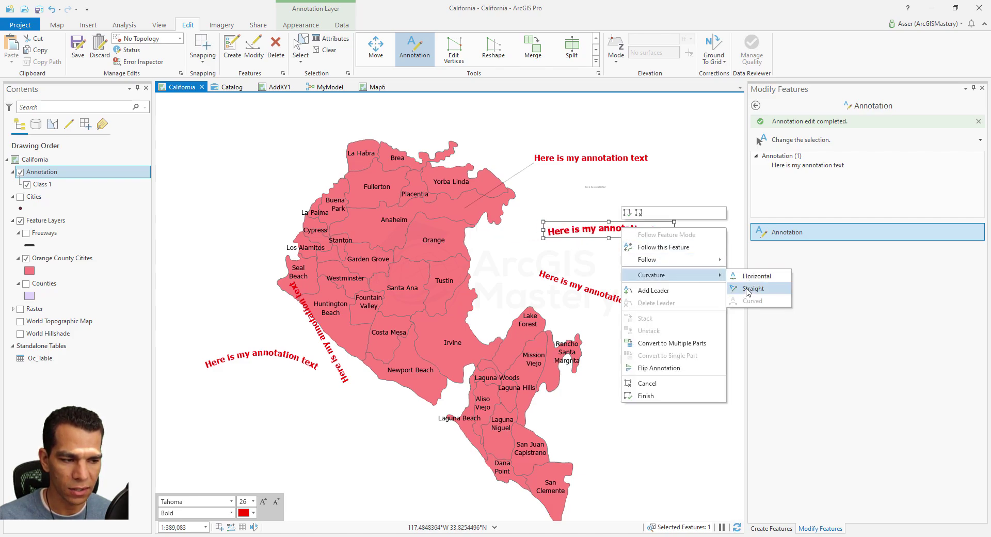
left_click(749, 289)
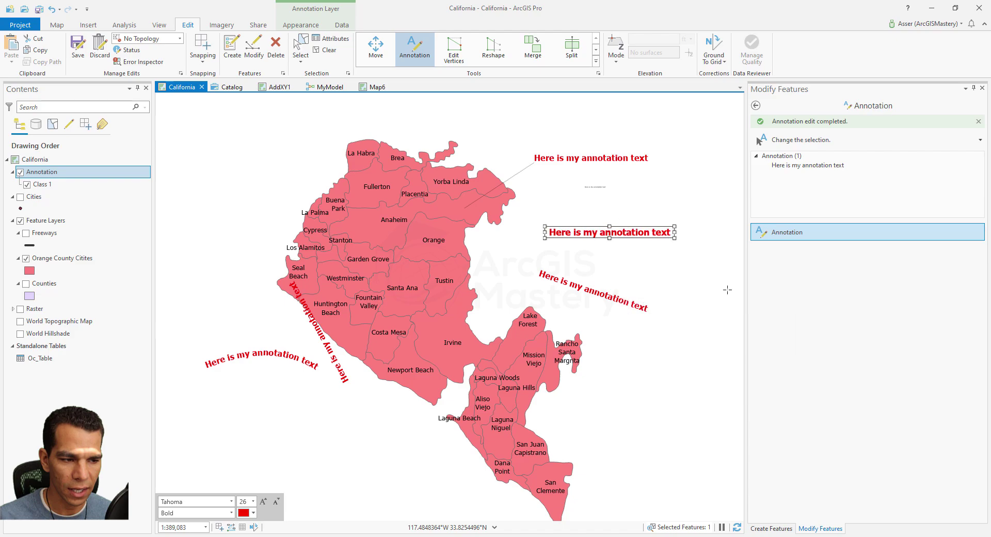
Step: Add a leader to the straight annotation and anchor its end in Tustin, just above the city label
right_click(619, 233)
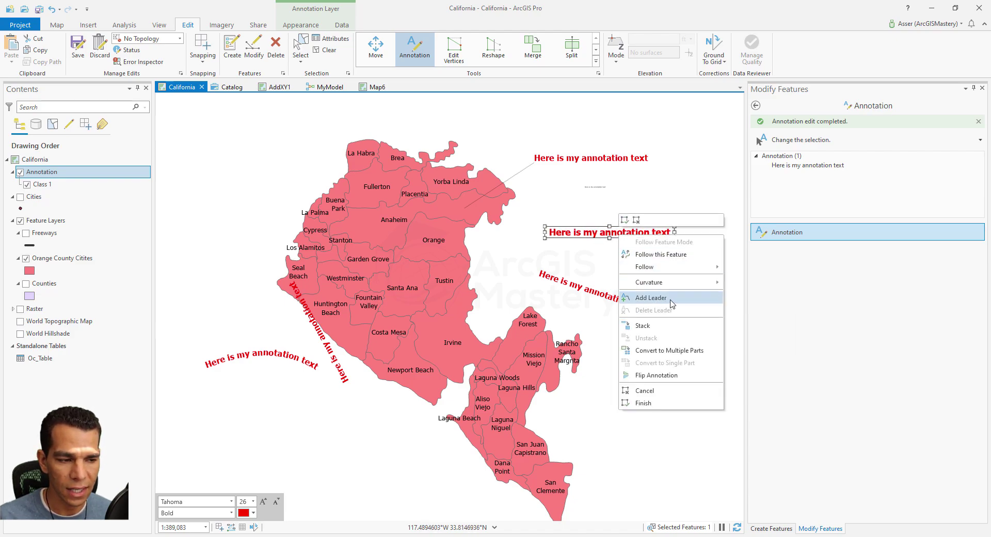
left_click(651, 295)
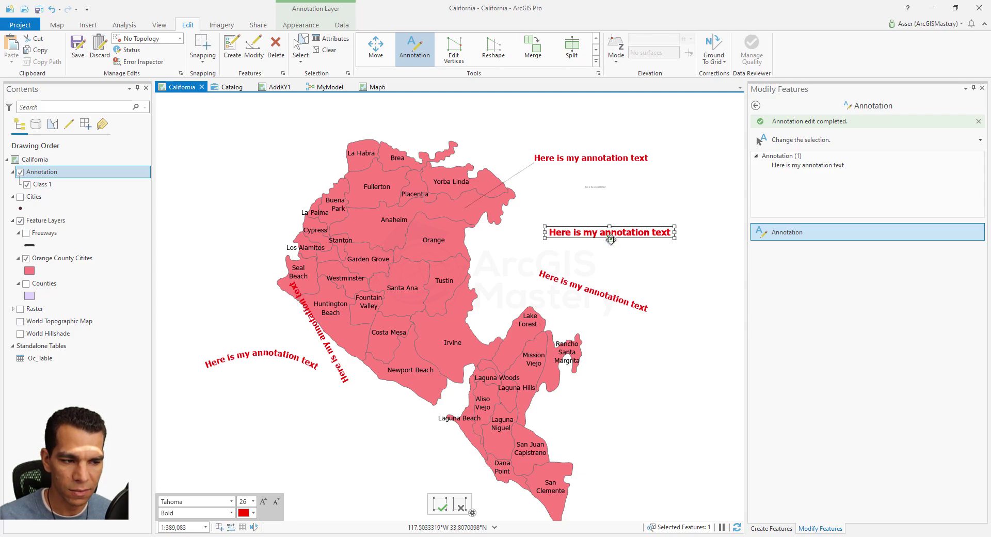
mouse_move(610, 239)
left_mouse_down()
mouse_move(606, 251)
mouse_move(549, 266)
mouse_move(449, 271)
left_mouse_up()
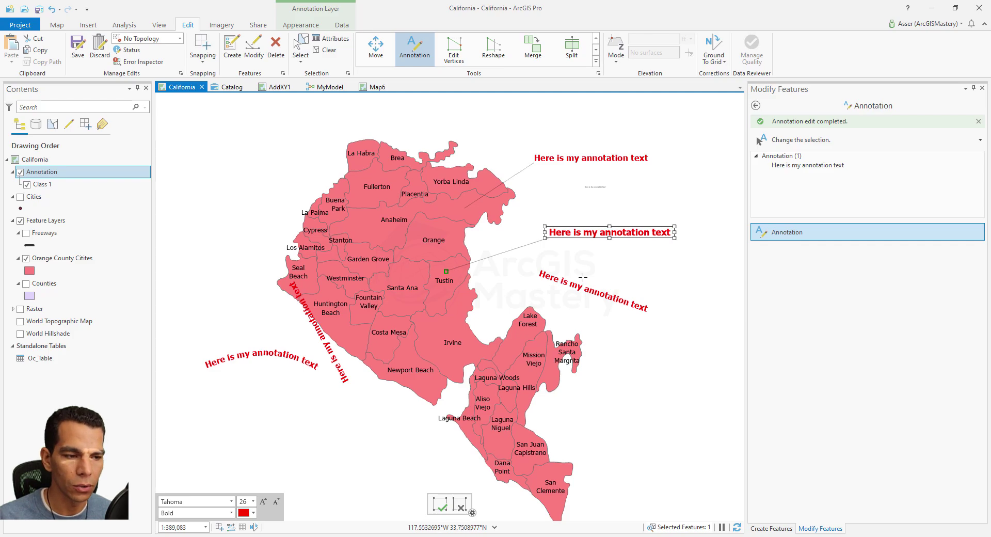
Step: Stack the leader annotation's text onto two lines, and unstack it again
right_click(595, 236)
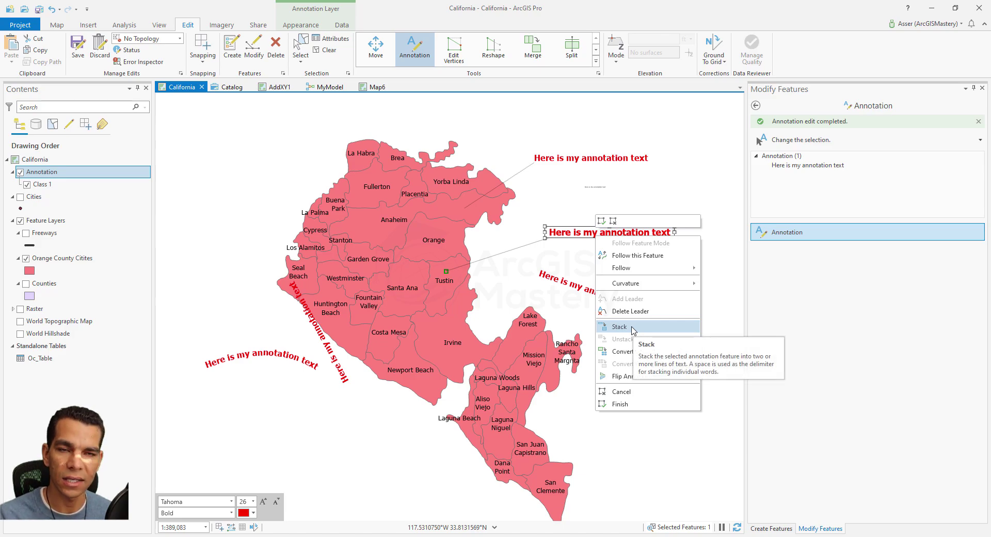
left_click(633, 329)
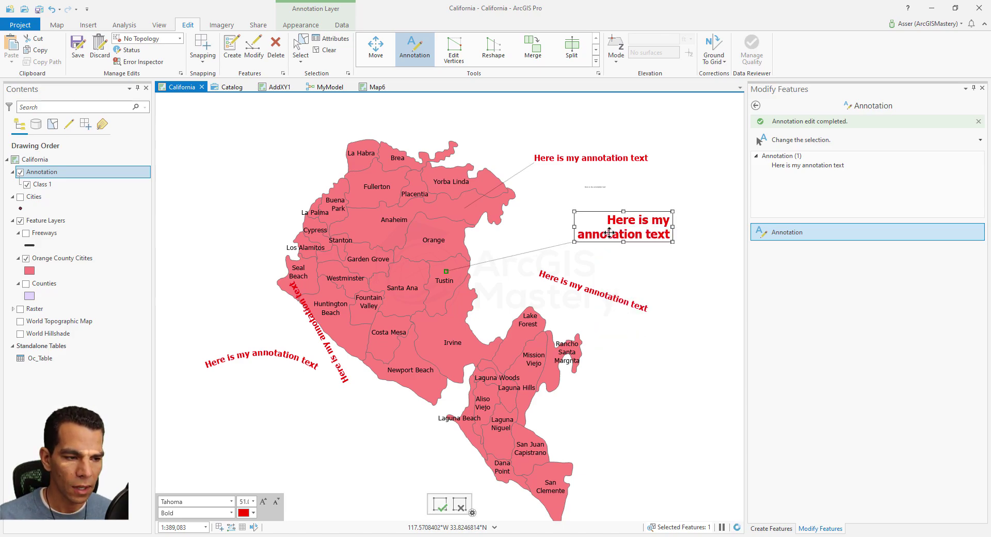
right_click(626, 231)
left_click(654, 334)
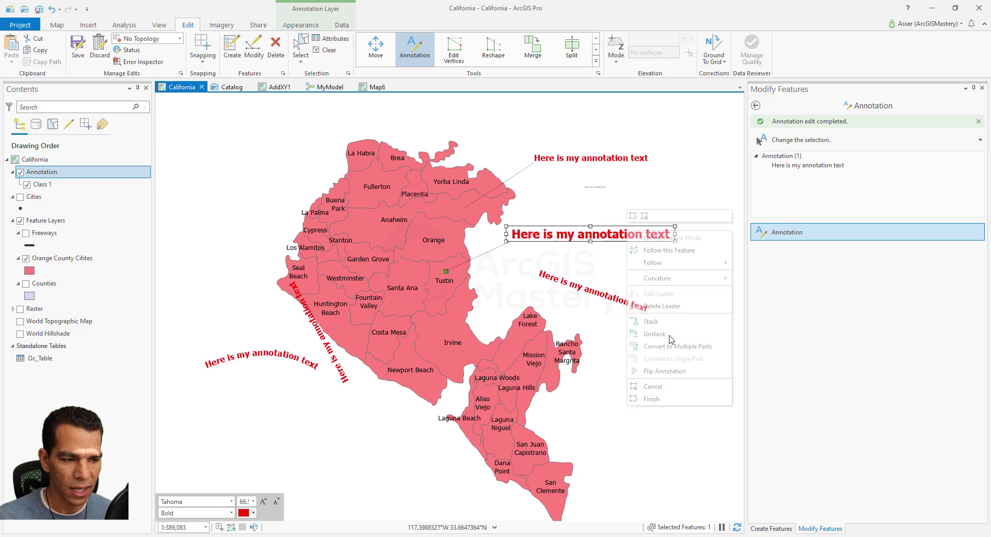
Step: Convert the leader annotation to multiple parts and enlarge them, with the word "Here" raised above the other words
right_click(626, 231)
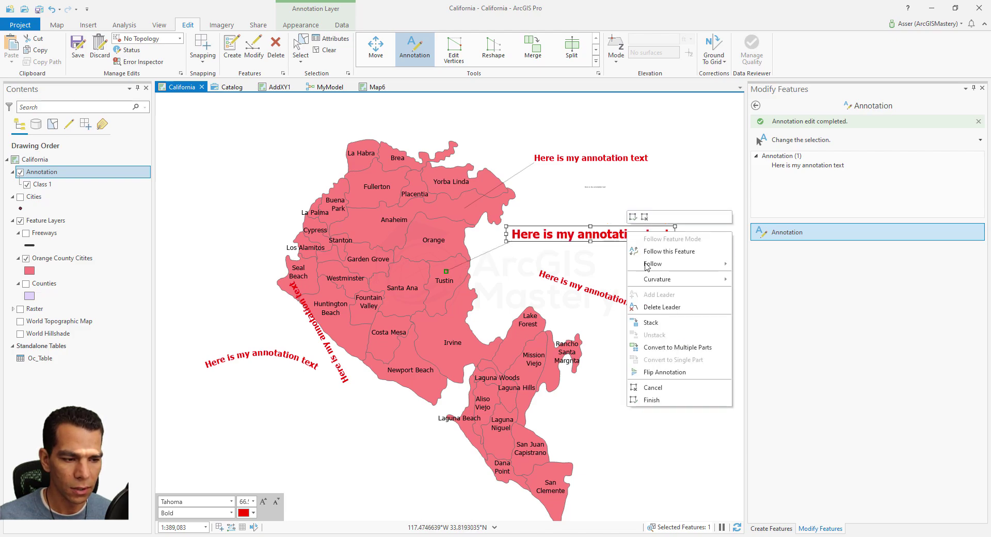
left_click(692, 348)
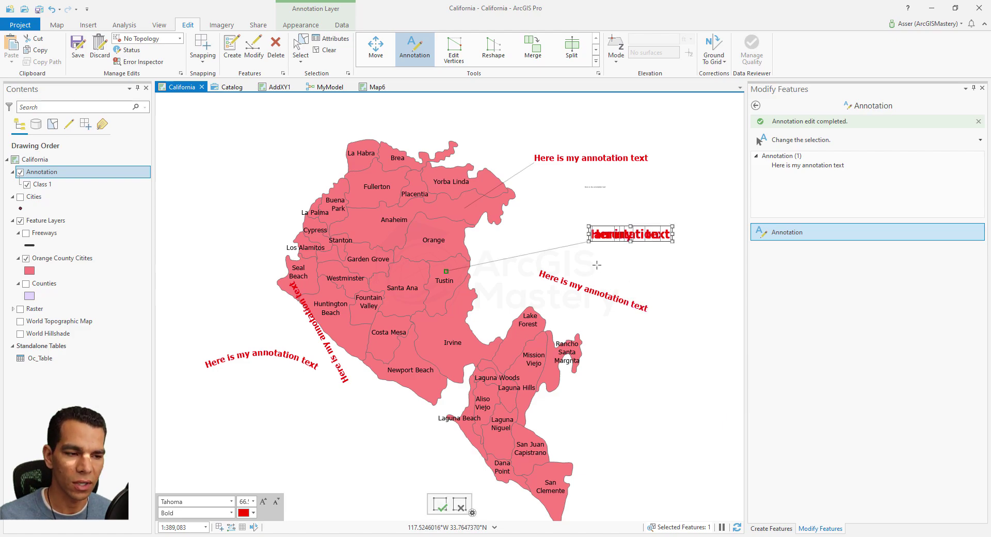
mouse_move(588, 242)
left_mouse_down()
mouse_move(467, 263)
mouse_move(521, 228)
mouse_move(560, 157)
left_mouse_up()
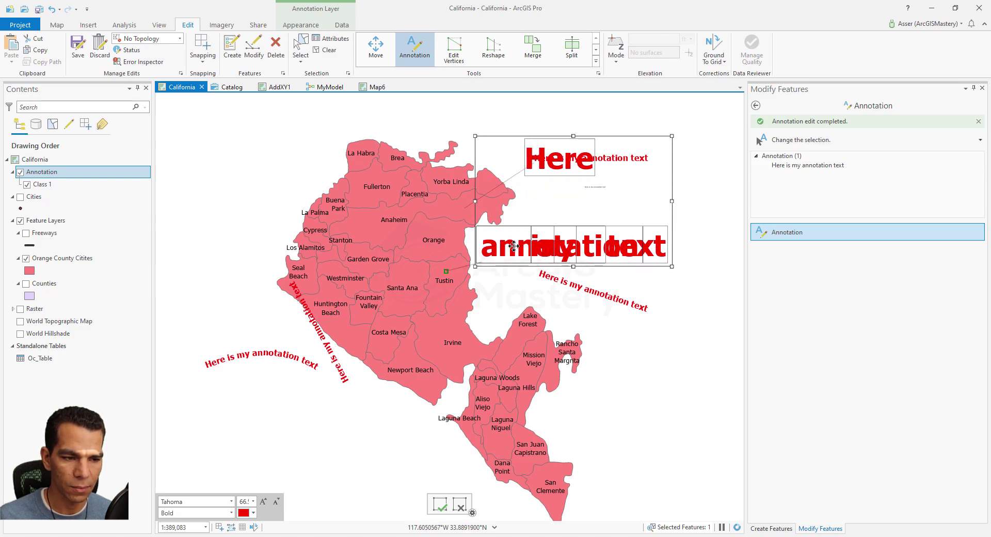
Step: Arrange the separate words in three rows, "Here is my", "annotation" and "text", and move the whole annotation east of Mission Viejo
mouse_move(513, 246)
left_mouse_down()
mouse_move(563, 236)
mouse_move(594, 198)
left_mouse_up()
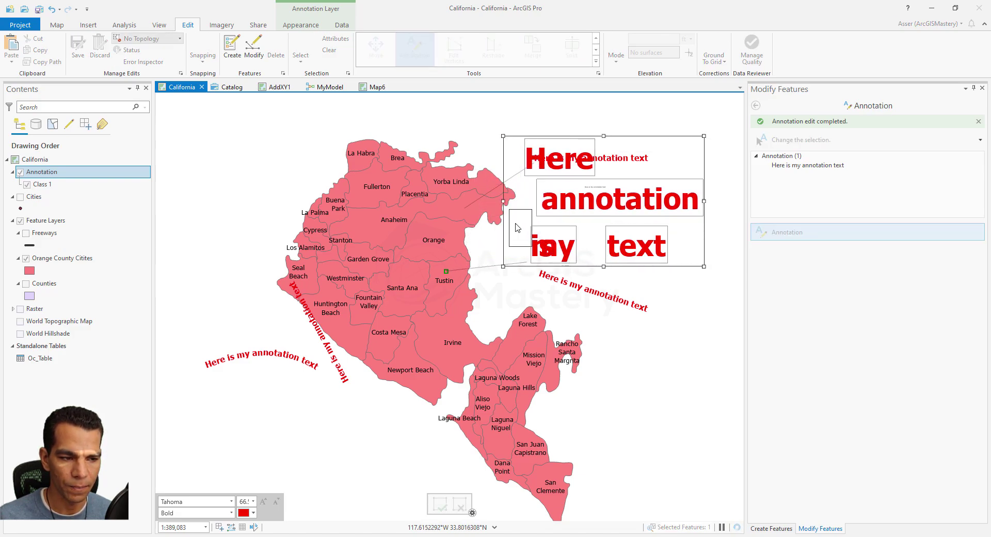
mouse_move(518, 227)
left_mouse_down()
mouse_move(476, 212)
mouse_move(626, 161)
left_mouse_up()
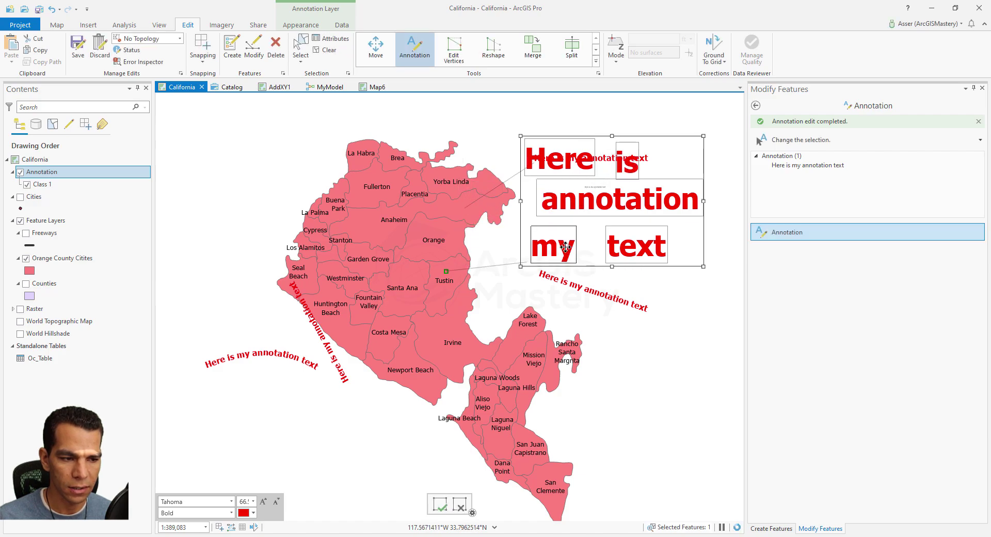
left_click_drag(565, 246, 680, 157)
left_click_drag(639, 243, 610, 235)
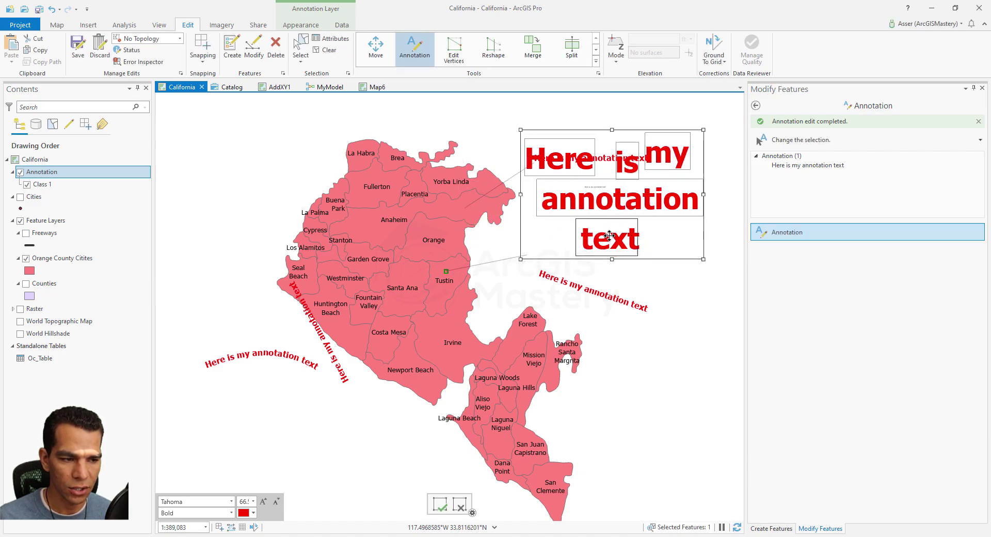
left_click_drag(623, 175, 615, 158)
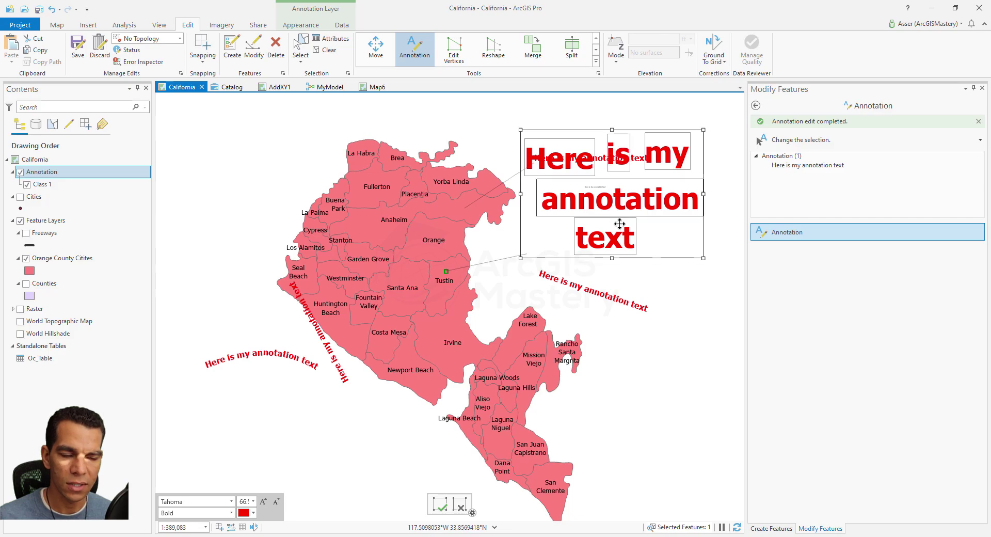
mouse_move(706, 234)
left_mouse_down()
mouse_move(742, 294)
mouse_move(744, 451)
mouse_move(759, 478)
mouse_move(754, 462)
mouse_move(823, 458)
mouse_move(590, 399)
left_mouse_up()
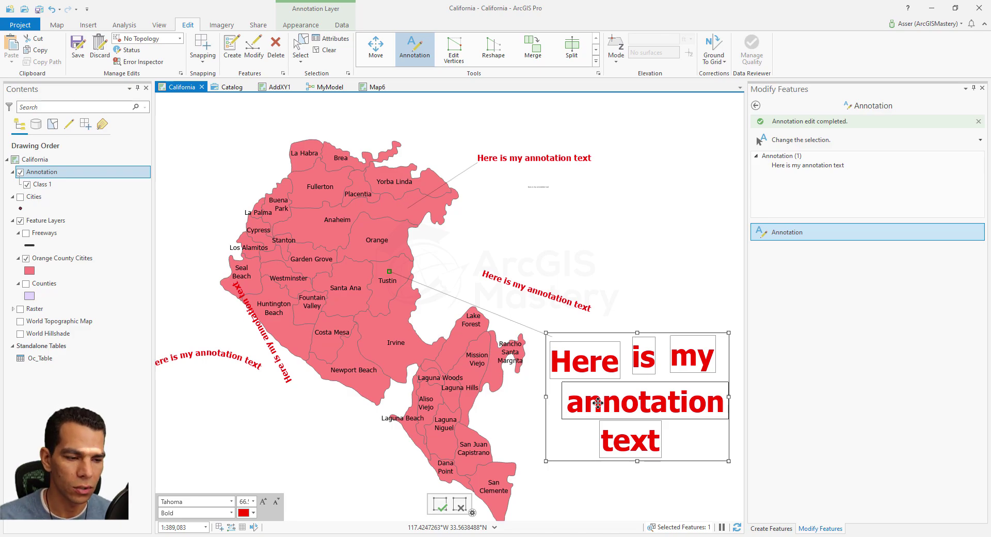
Step: Convert the annotation back to a single part and move it to the open area east of Orange
right_click(599, 399)
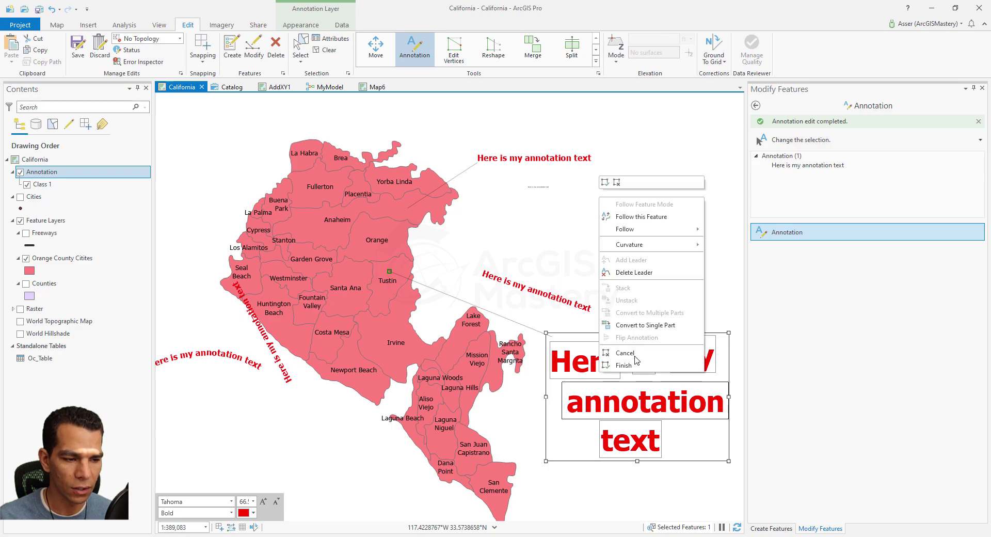
left_click(653, 328)
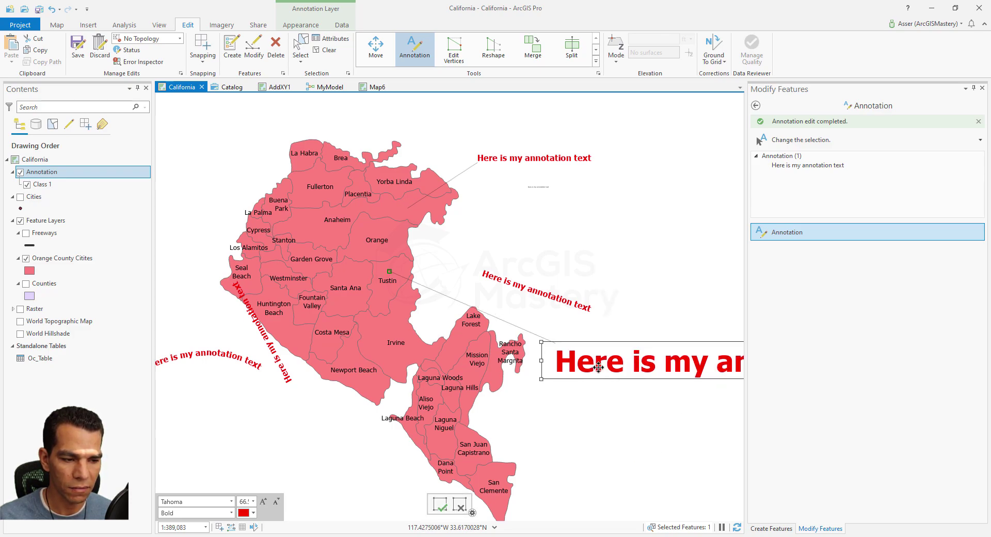
mouse_move(548, 376)
left_mouse_down()
mouse_move(690, 346)
mouse_move(657, 302)
mouse_move(522, 213)
mouse_move(547, 232)
left_mouse_up()
Step: Try flipping the large leader annotation, and undo the flip
right_click(547, 232)
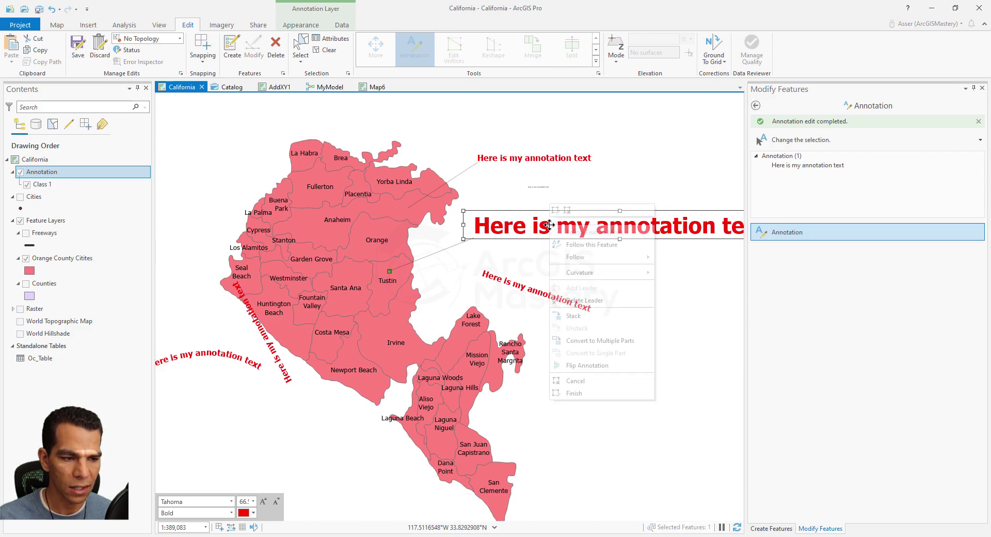
left_click(608, 366)
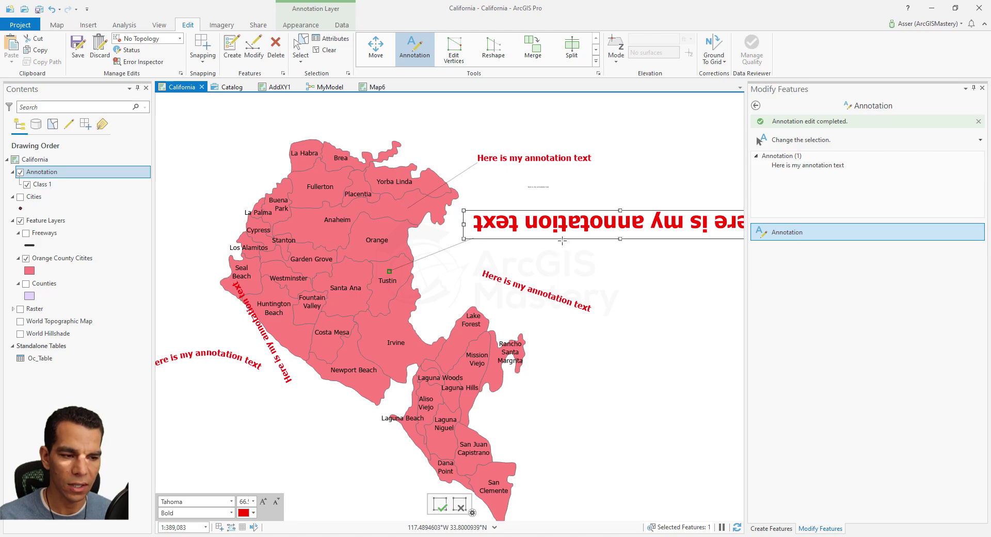
key("ctrl+z")
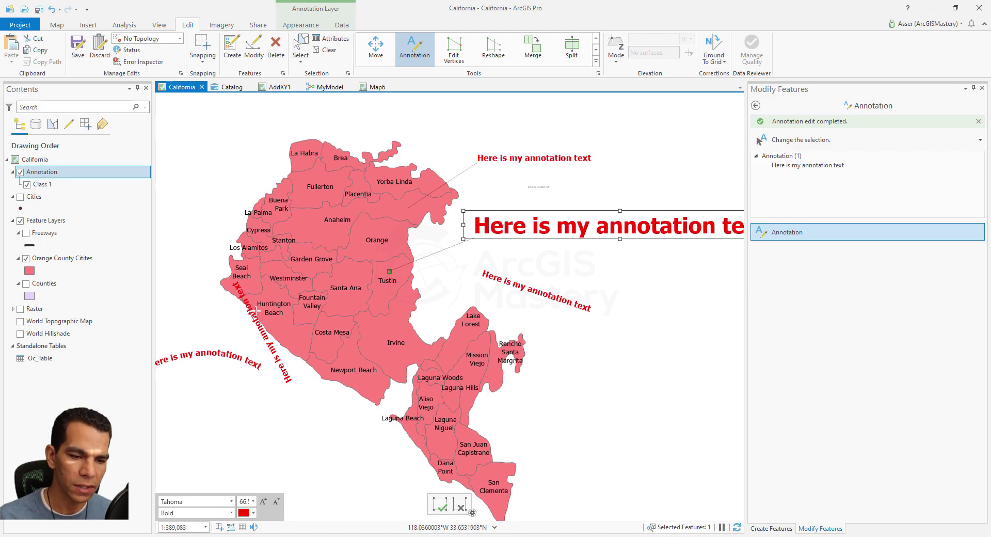
Step: Finish editing the leader annotation, and flip the annotation along the Huntington Beach coast so that it reads downward from Seal Beach
left_click(440, 504)
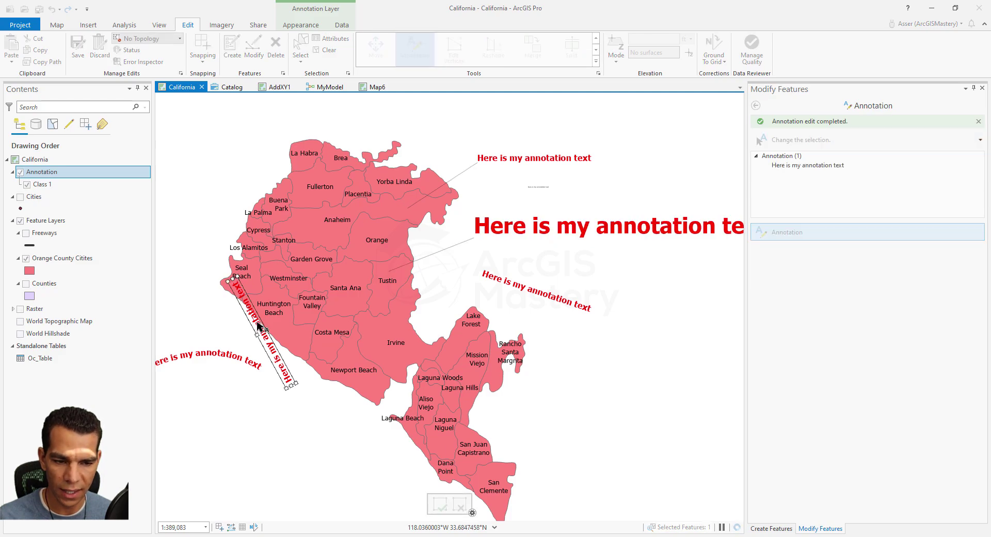
left_click(257, 322)
right_click(257, 323)
left_click(316, 463)
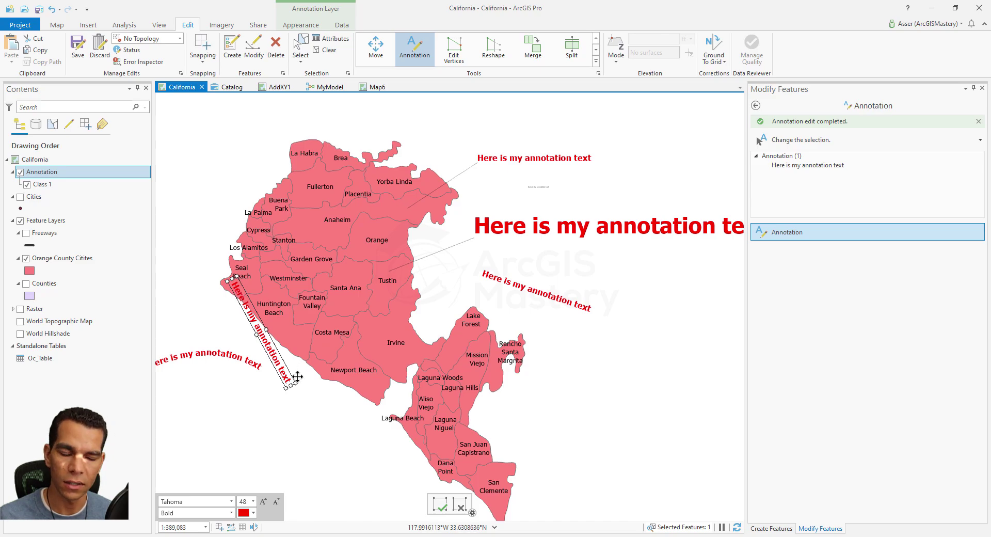
left_click(441, 505)
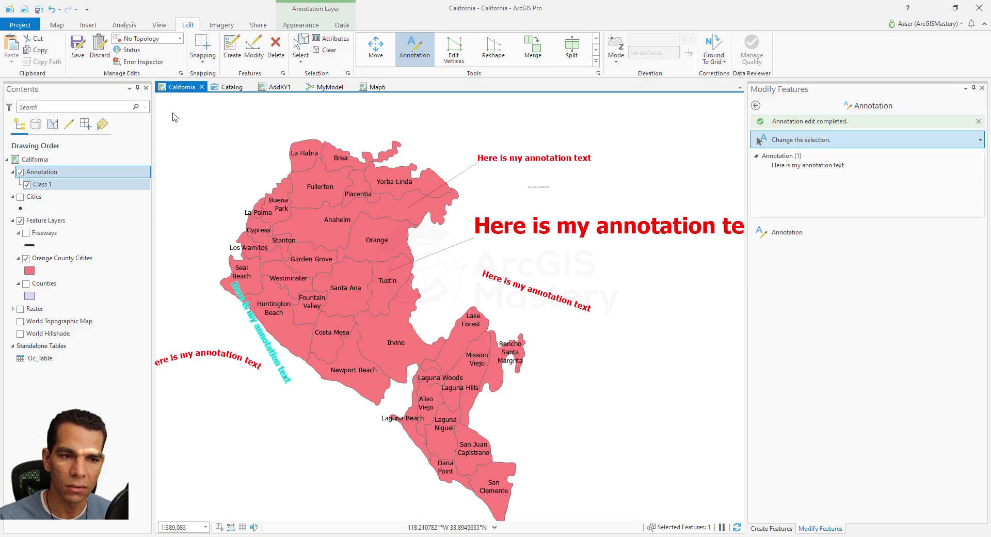
Step: Use the Swipe effect on the Annotation layer to examine the map beneath the annotations
left_click(299, 26)
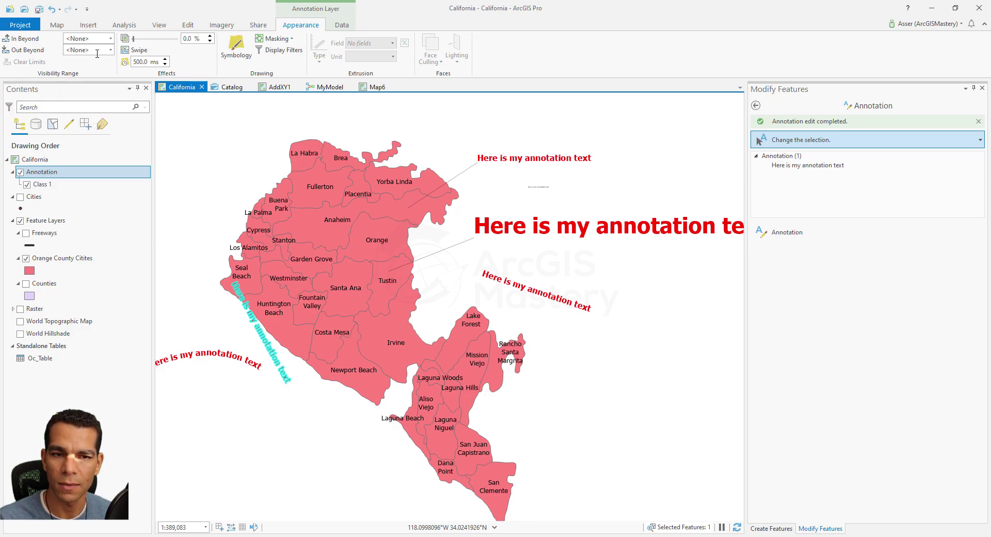
mouse_move(136, 39)
left_mouse_down()
mouse_move(168, 41)
mouse_move(133, 40)
left_mouse_up()
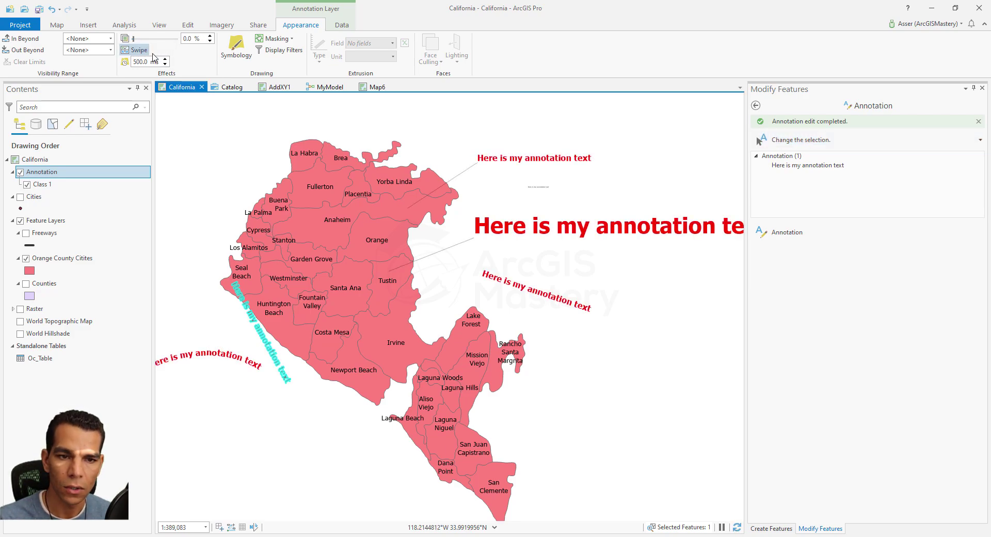
mouse_move(384, 150)
left_mouse_down()
mouse_move(393, 428)
mouse_move(400, 158)
mouse_move(393, 393)
mouse_move(420, 167)
mouse_move(434, 243)
left_mouse_up()
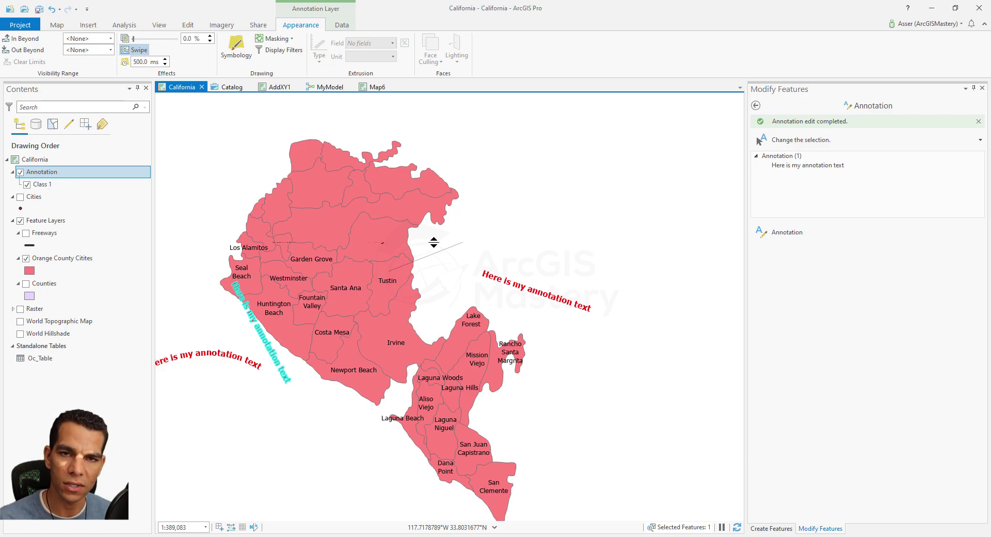
mouse_move(433, 246)
left_mouse_down()
mouse_move(420, 219)
mouse_move(424, 341)
mouse_move(420, 243)
mouse_move(442, 304)
mouse_move(434, 343)
mouse_move(453, 161)
left_mouse_up()
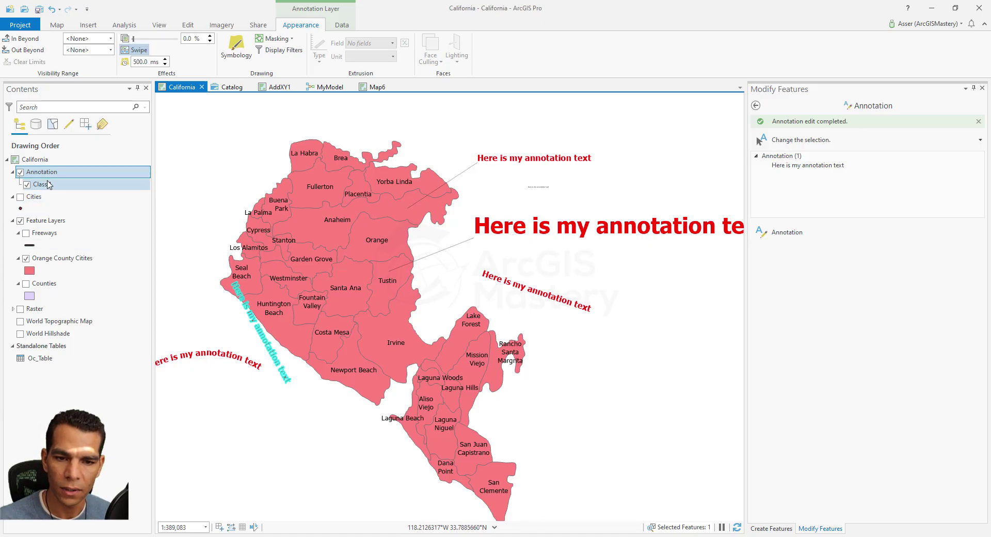
Step: Remove the Annotation layer from the California map, discarding its edits
right_click(48, 176)
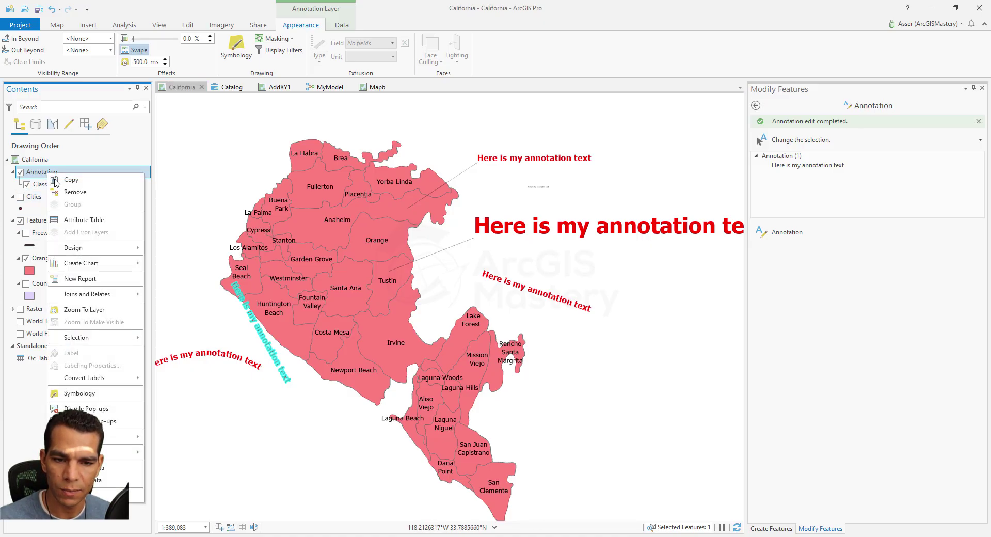
left_click(96, 192)
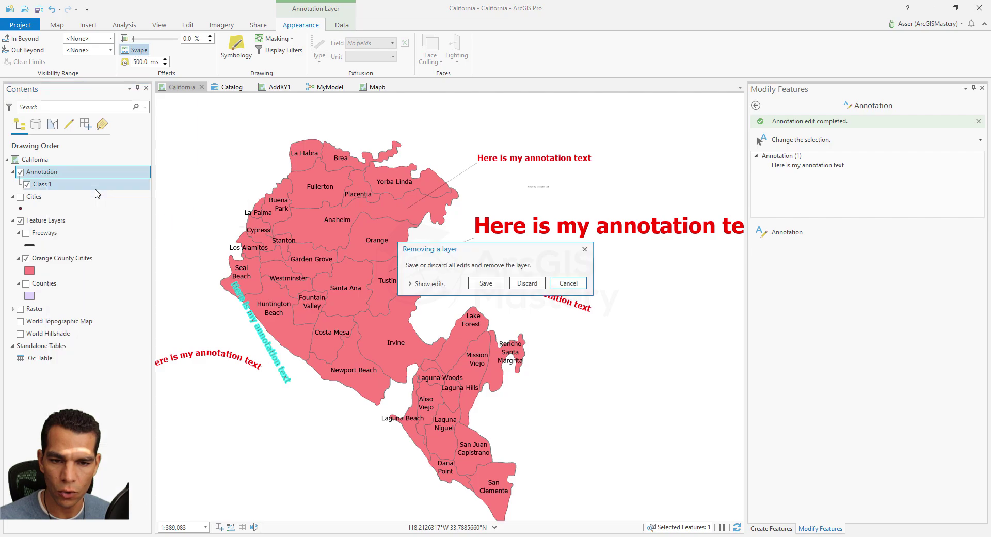
left_click(515, 285)
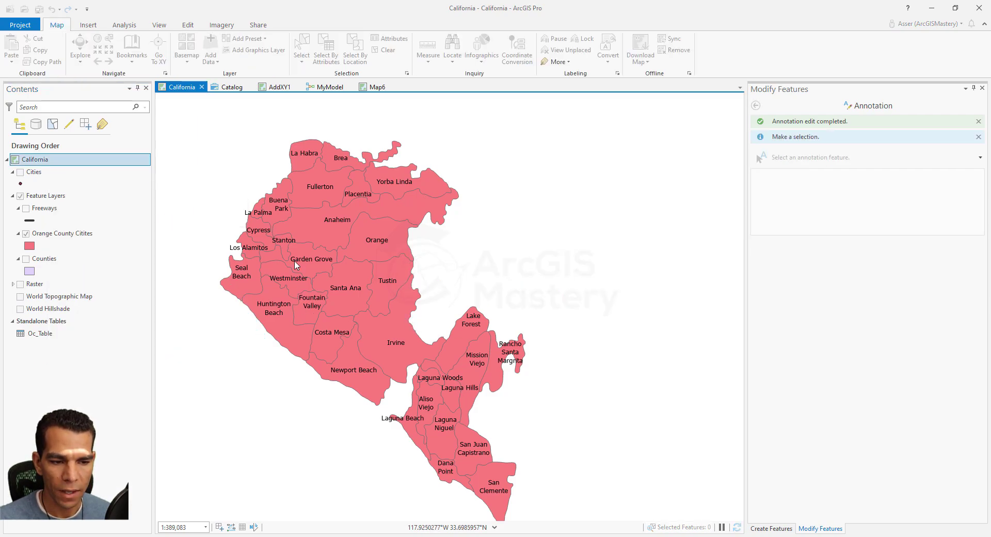
mouse_move(278, 431)
left_mouse_down()
mouse_move(336, 418)
mouse_move(316, 409)
left_mouse_up()
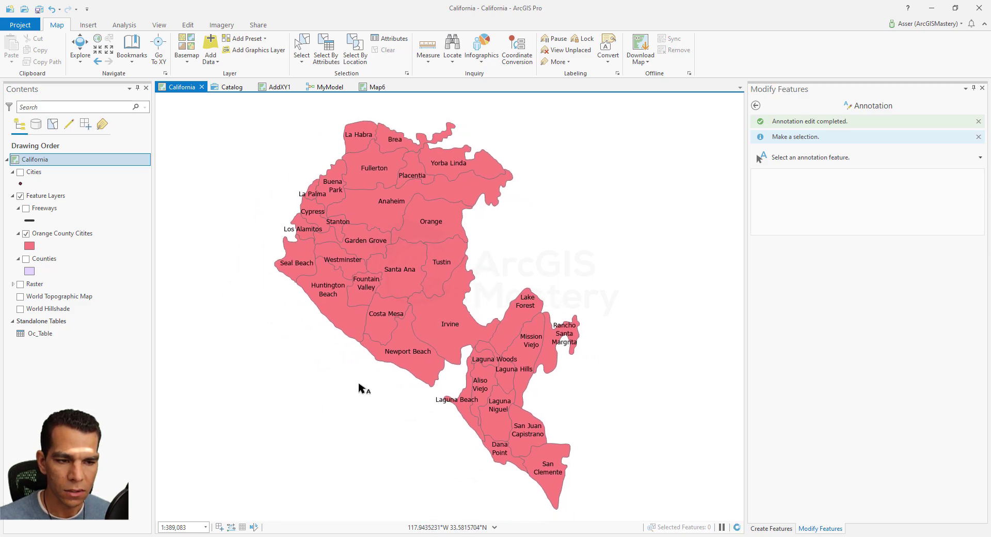
Step: Set the Orange County Citites label expression to $feature.CityName + "\n$" + $feature.AvrgHousePrice and apply it
right_click(60, 238)
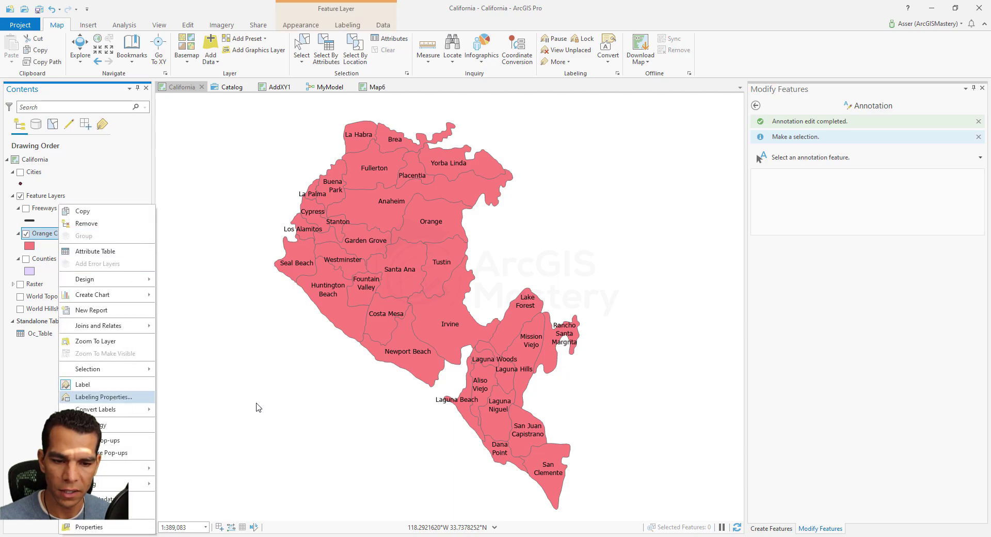
key("Return")
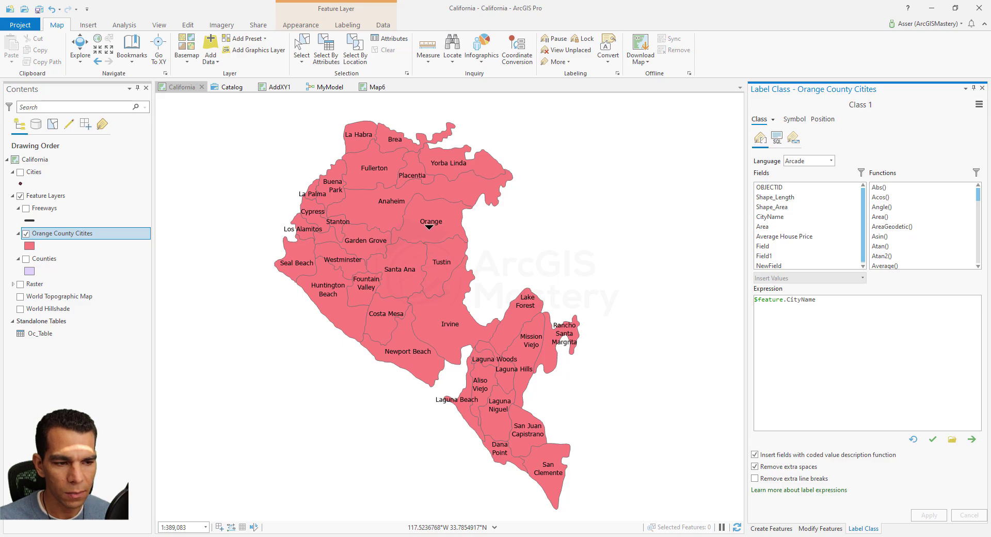
left_click_drag(746, 233, 703, 233)
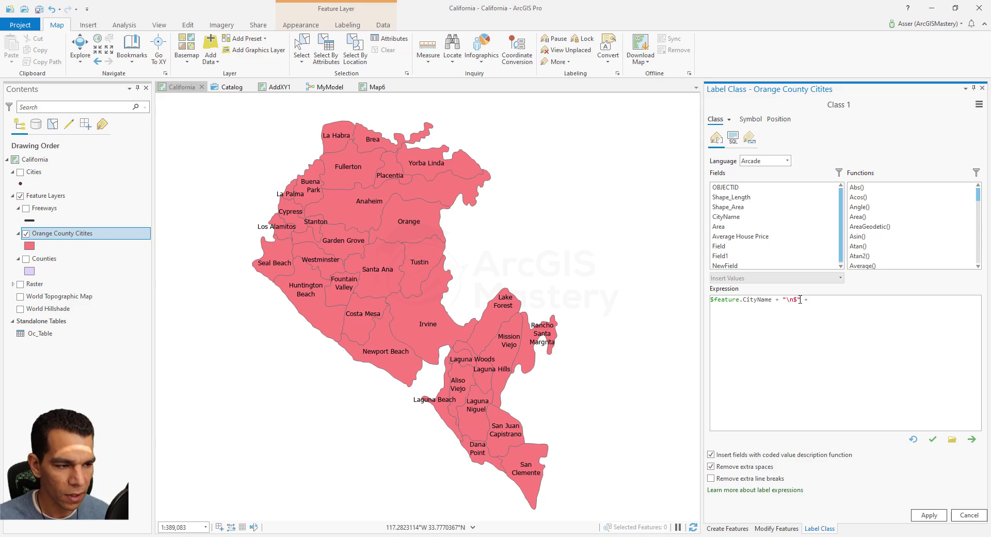
left_click(760, 241)
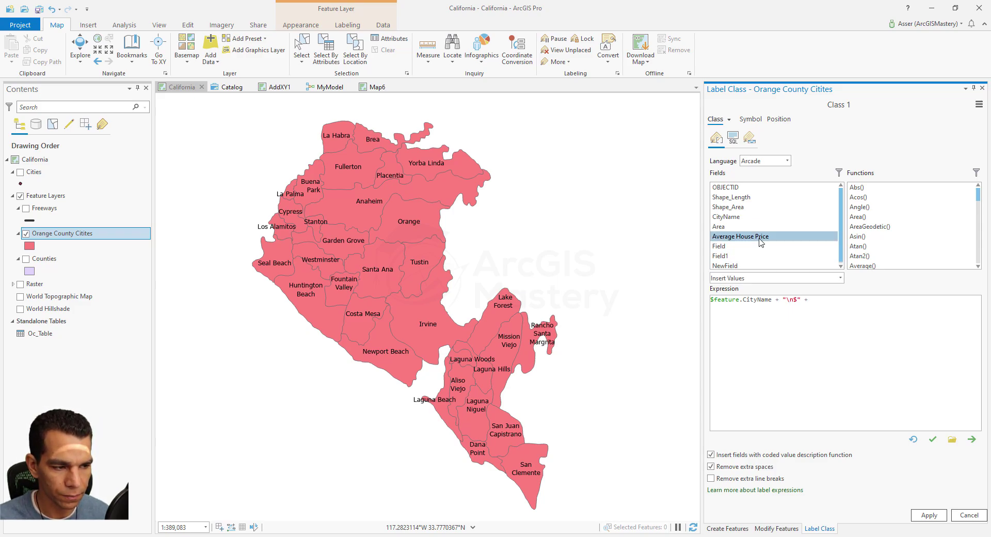
double_click(760, 237)
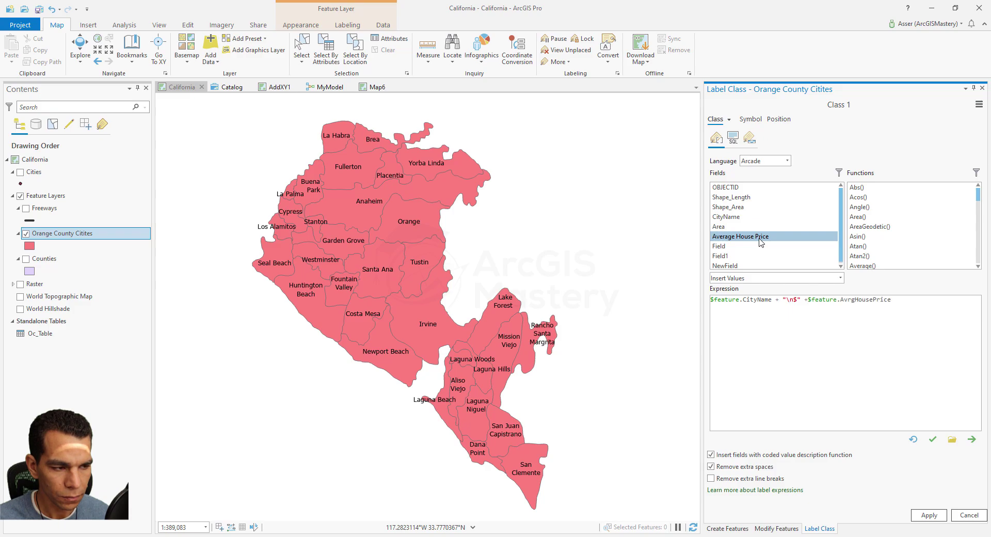
left_click(929, 515)
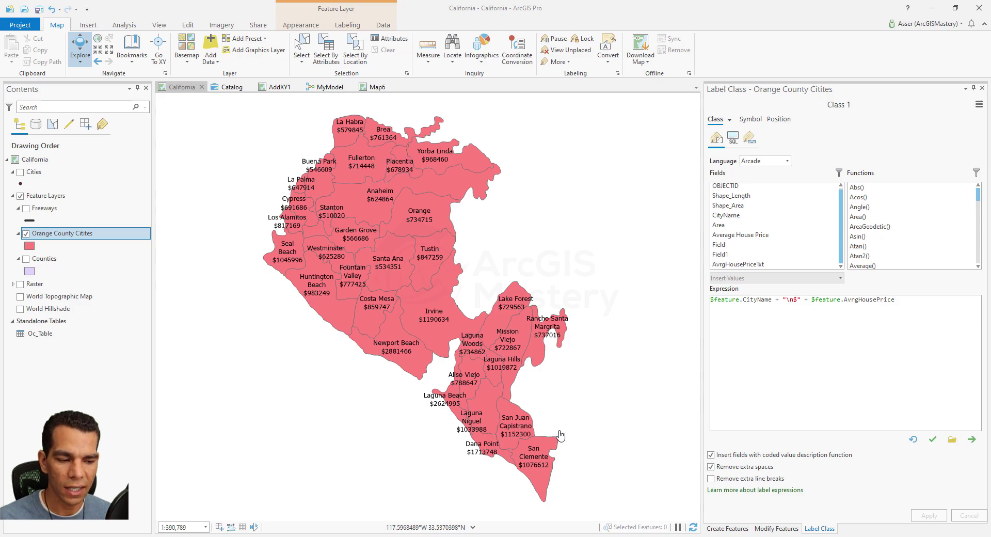
Step: Switch to Photos to compare the labels with the OC Cities.png house price map, and return to ArcGIS Pro
key("alt+Tab")
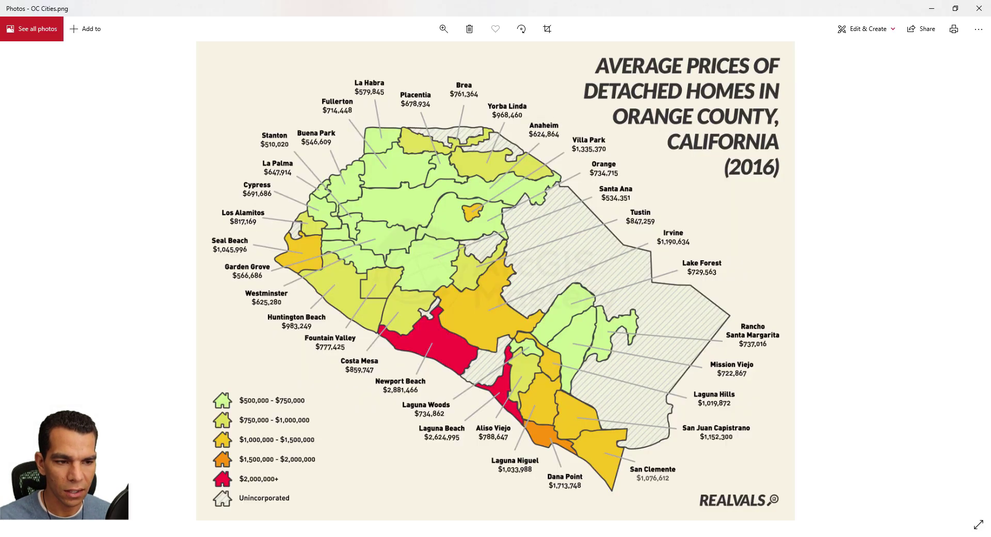
key("alt+Tab")
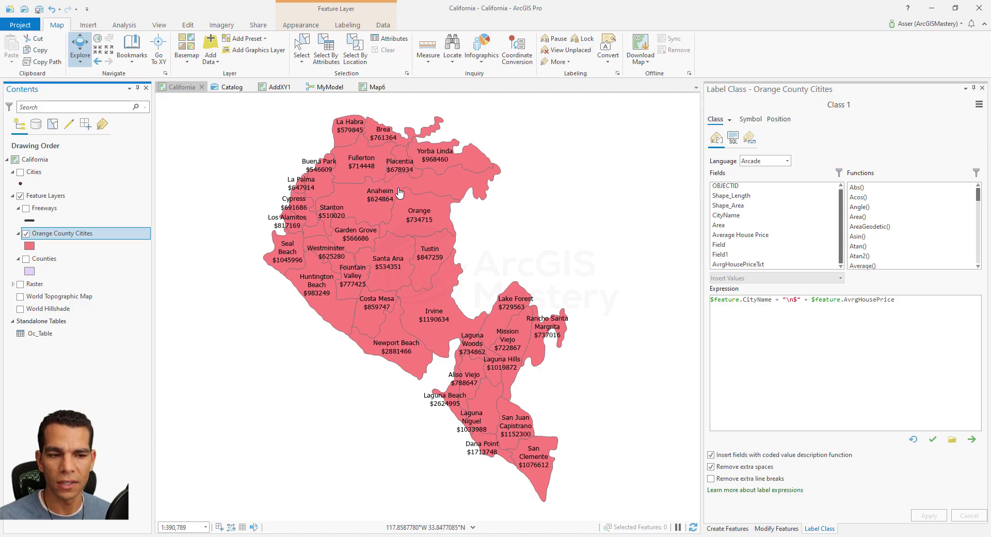
Step: Open Convert Labels To Annotation for the Orange County Citites layer and name the output layer OC_Annotation
right_click(76, 236)
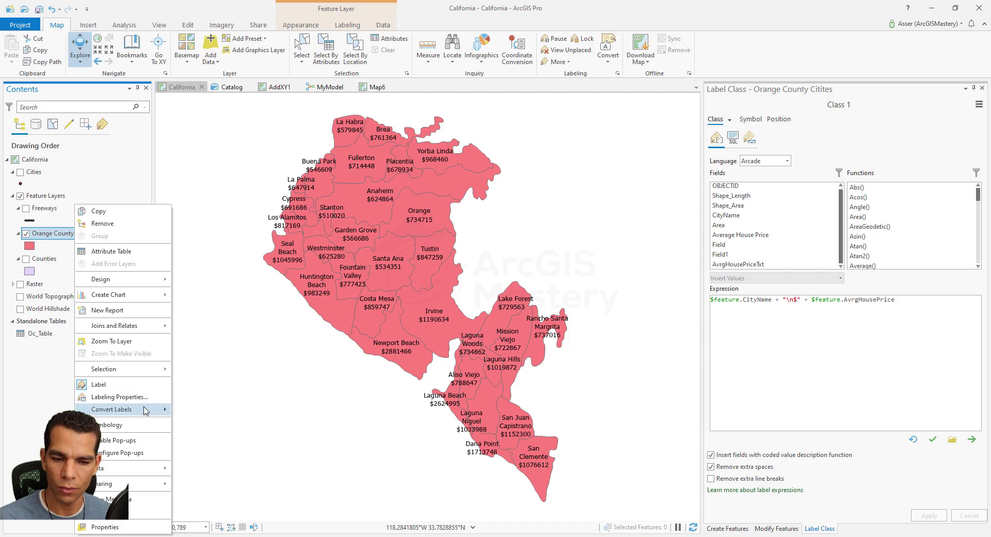
mouse_move(145, 411)
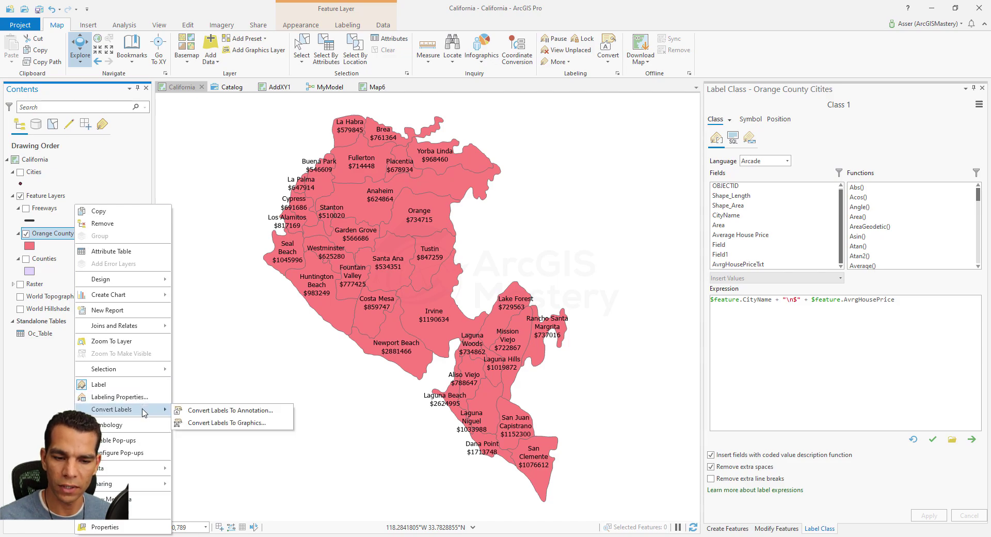
left_click(241, 411)
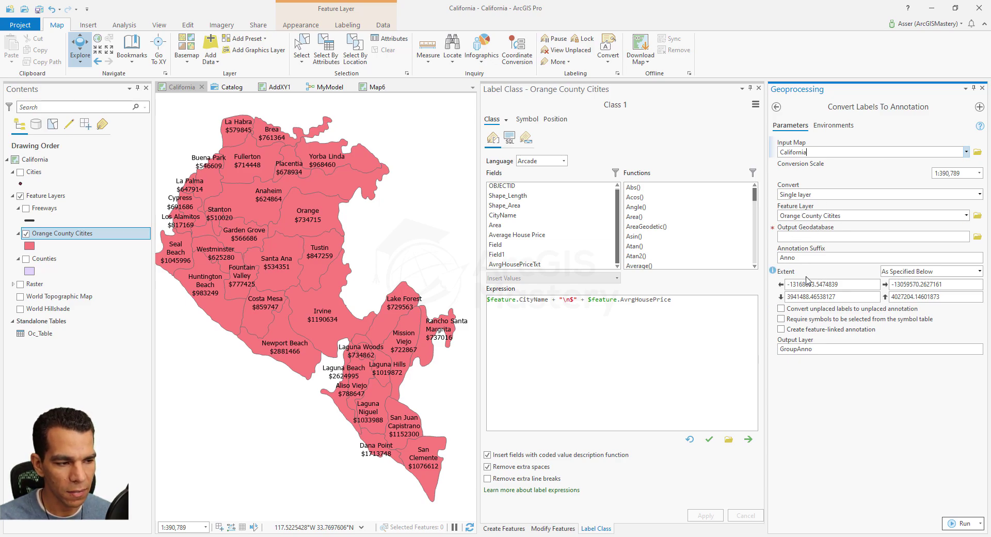
left_click_drag(820, 347, 764, 345)
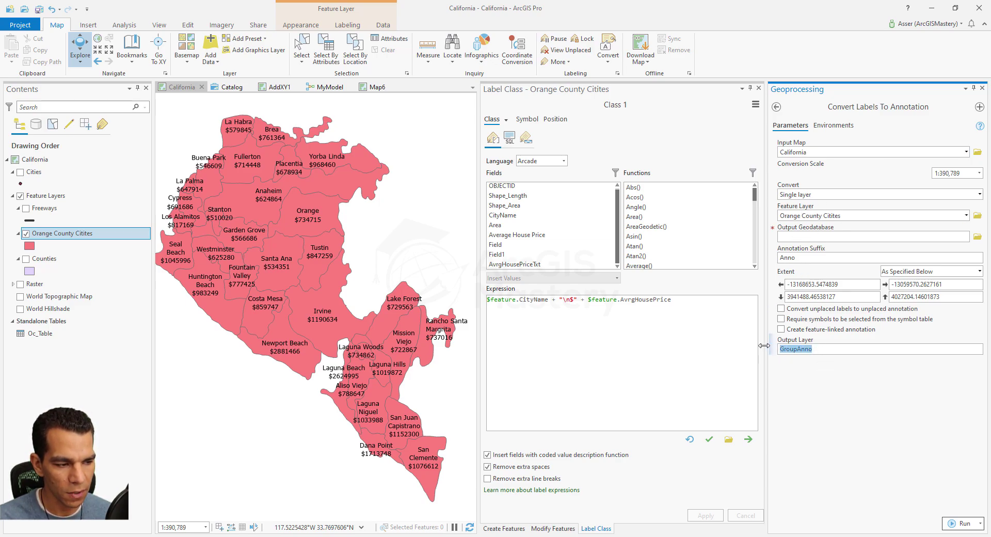
type("OC_Annotation")
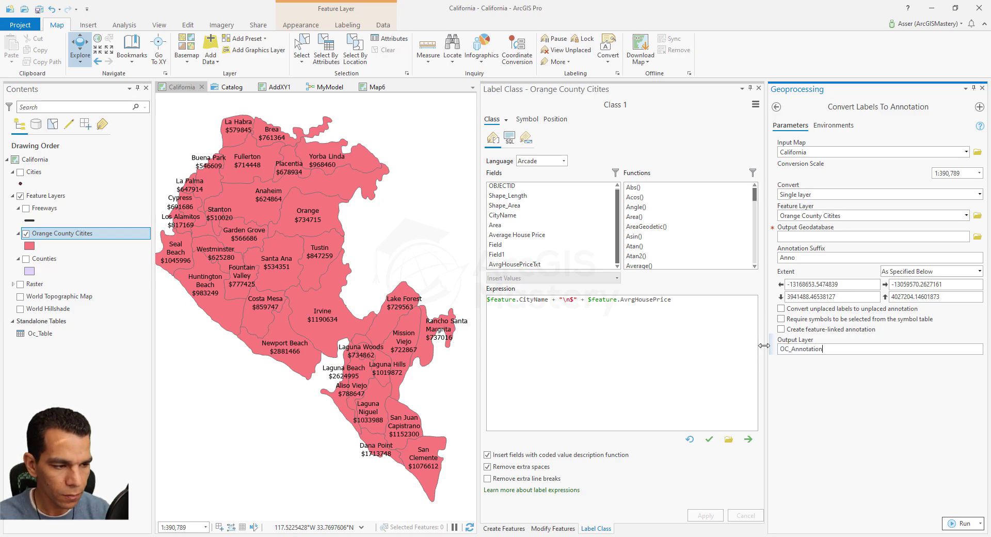
Step: Set the output geodatabase to the CaliforniaDS dataset inside California.gdb in the California project folder
left_click(977, 236)
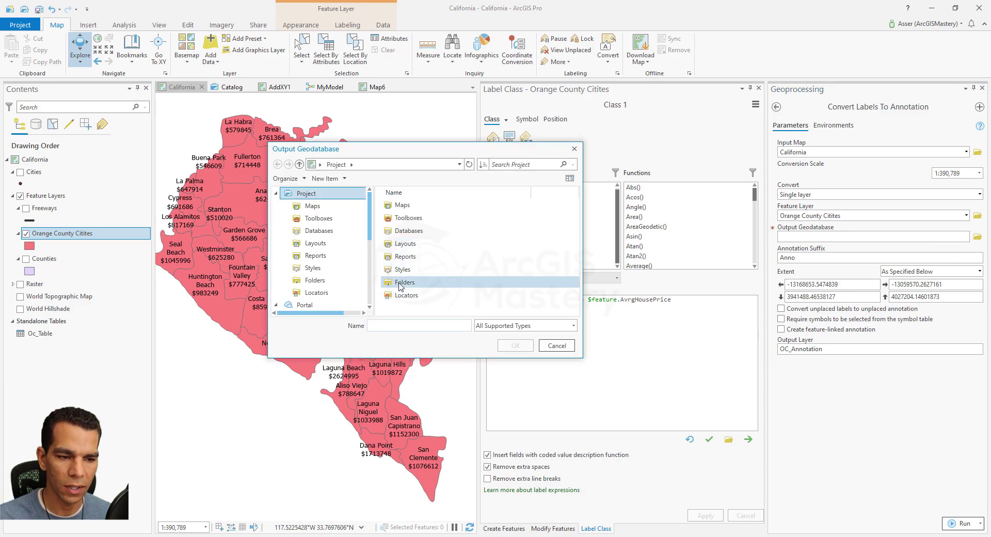
double_click(405, 282)
double_click(412, 209)
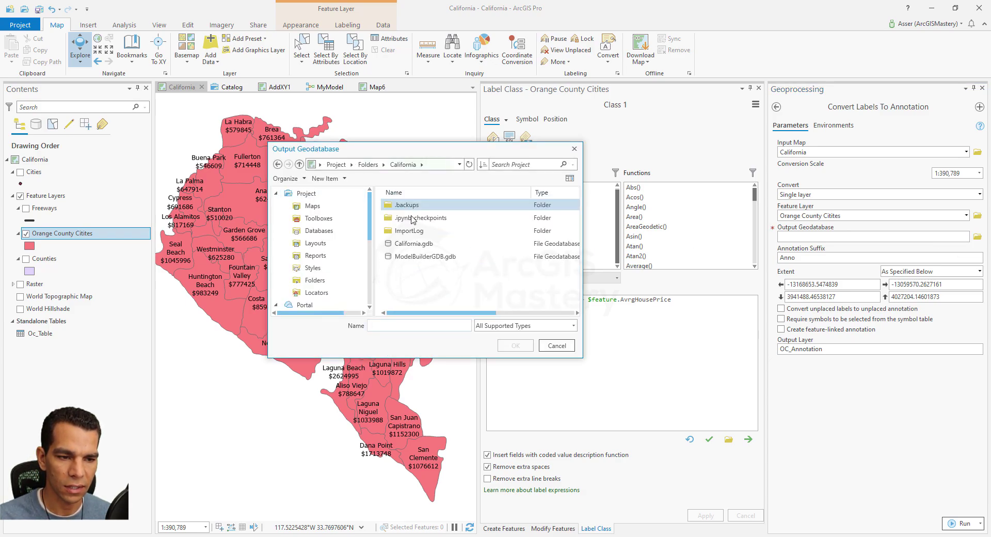
double_click(411, 244)
left_click(408, 203)
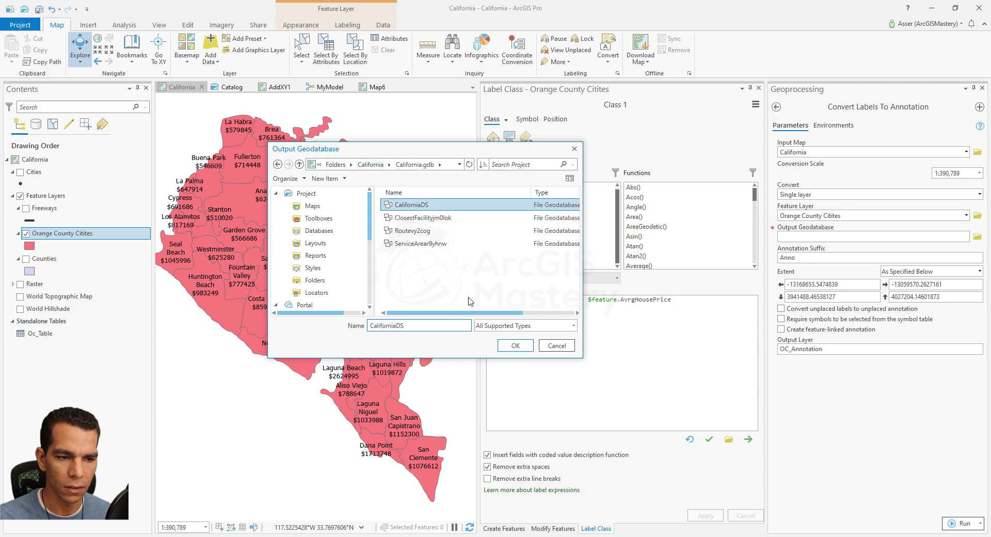
left_click(515, 345)
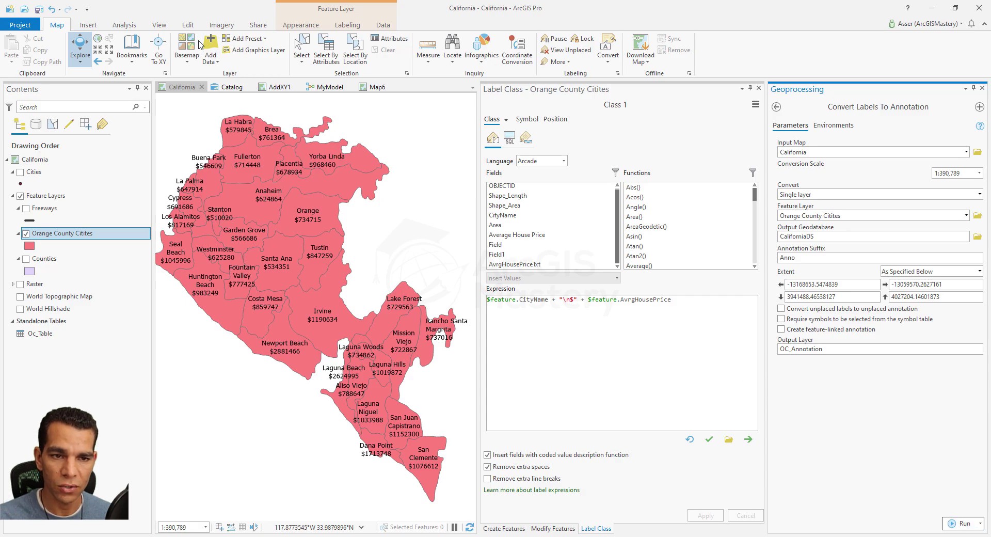
Step: Run the label-to-annotation conversion, and close the Label Class and Geoprocessing panes
scroll(159, 46, "down", 4)
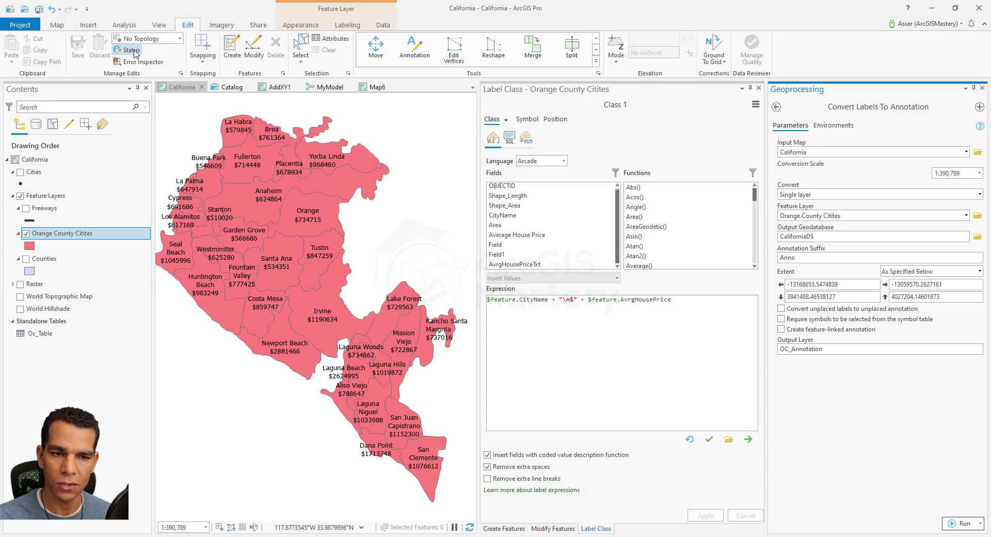
left_click(56, 26)
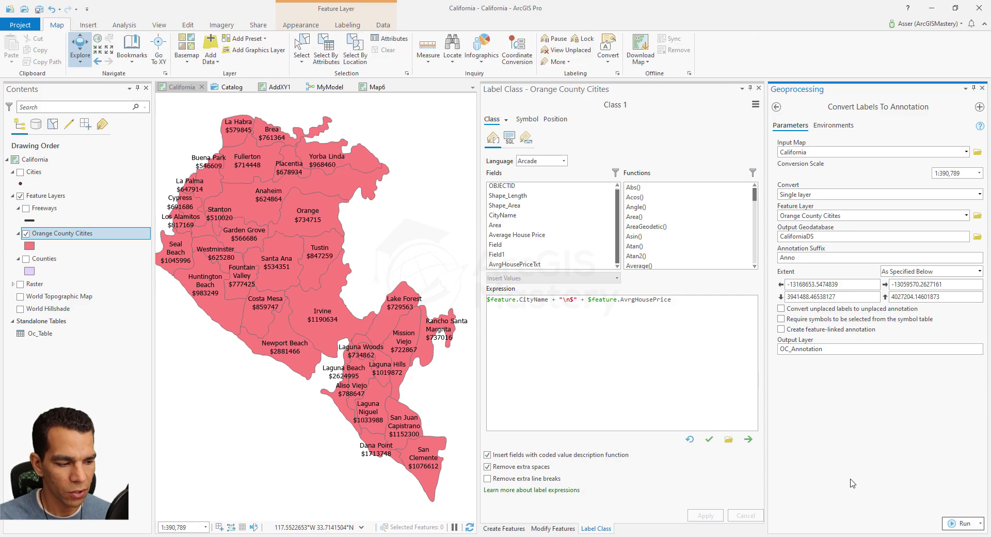
left_click(960, 523)
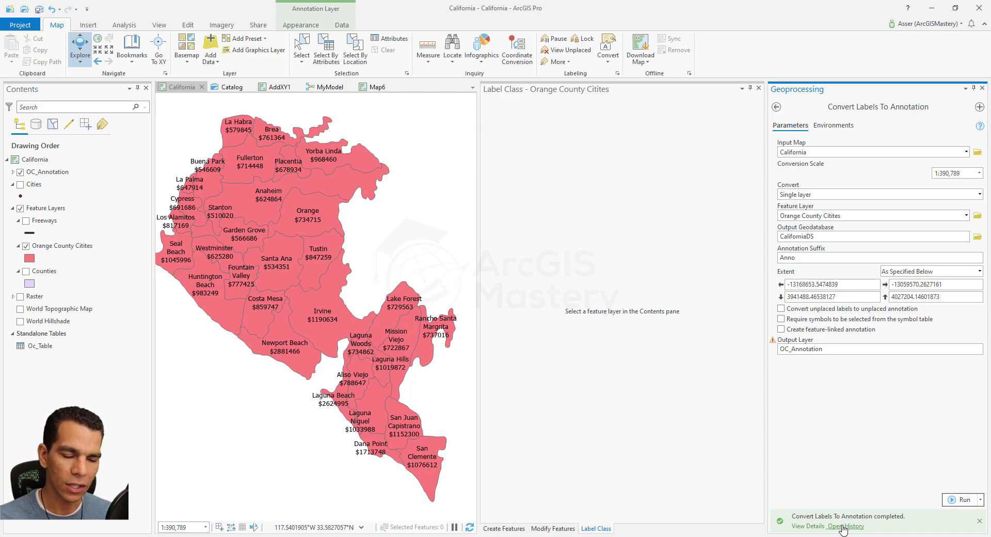
left_click(40, 175)
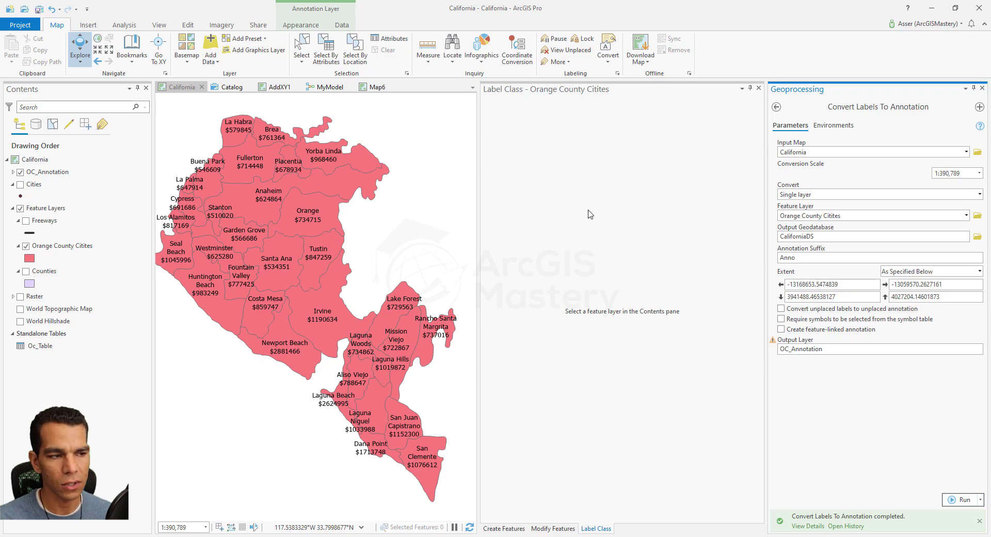
left_click(759, 88)
left_click(982, 89)
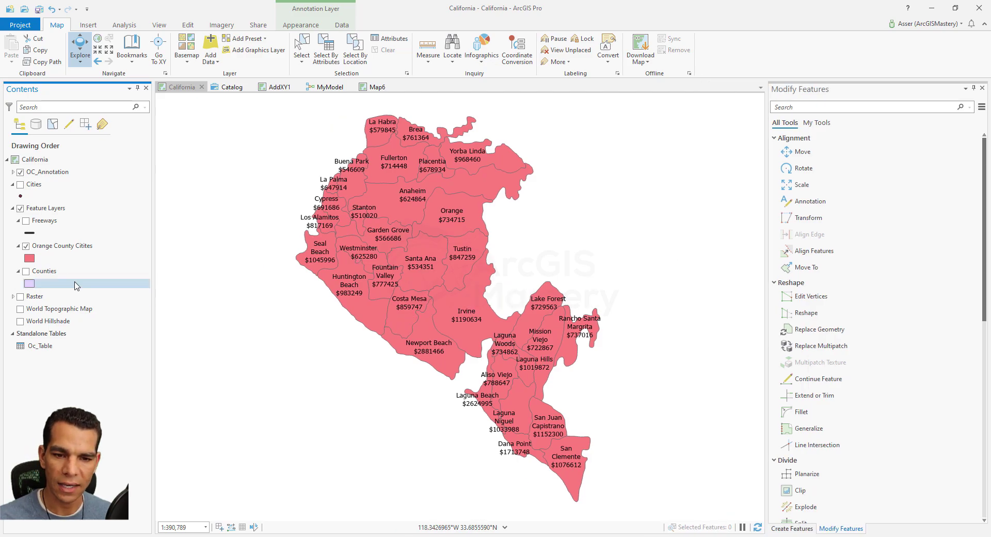
Step: Expand the OC_Annotation group and switch its visibility off and on to check which labels it draws
right_click(57, 246)
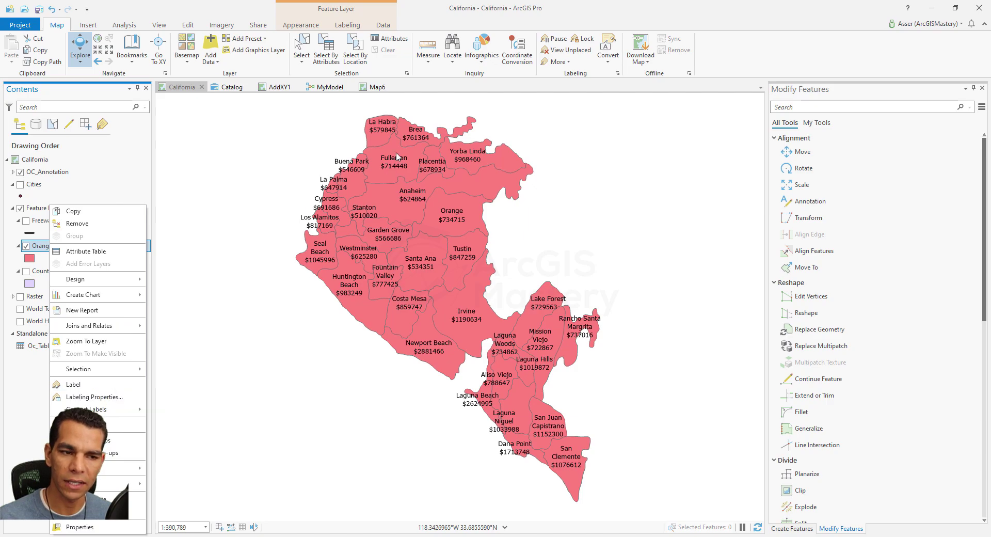
left_click(16, 172)
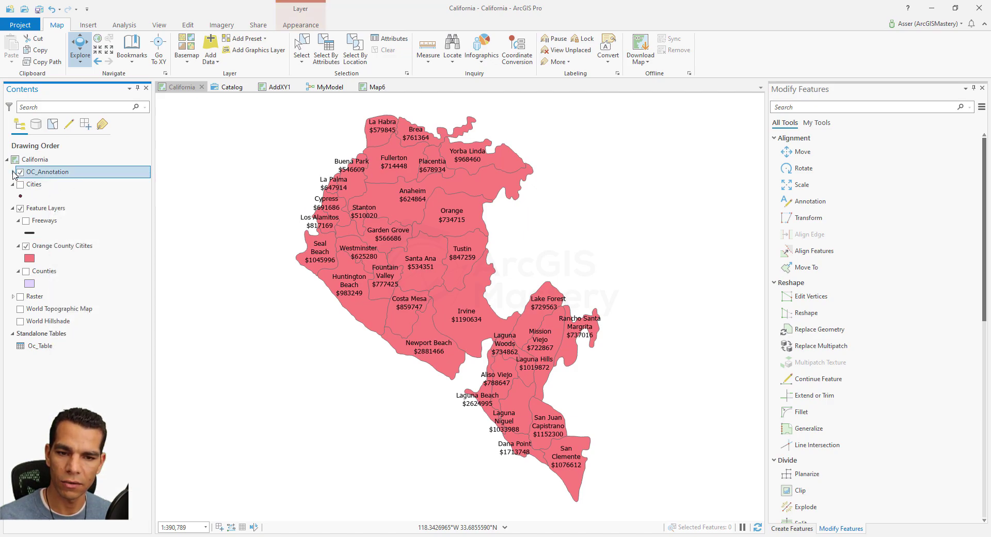
left_click(14, 172)
left_click(20, 172)
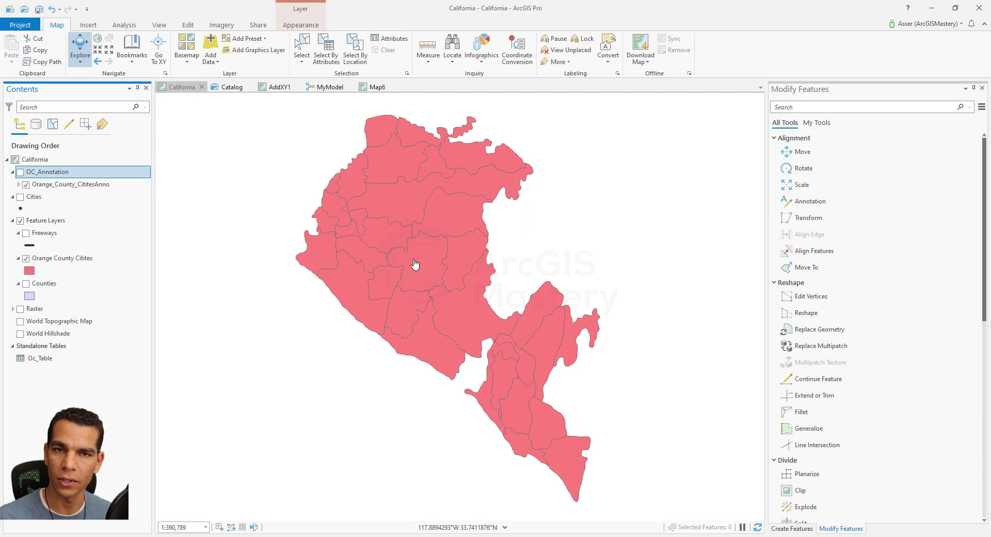
left_click(21, 175)
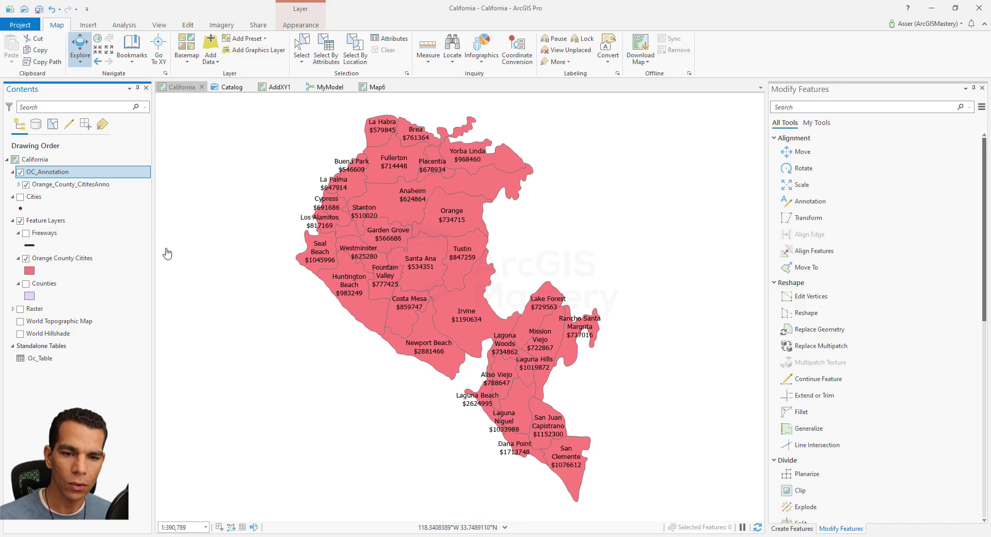
Step: In Orange_County_CititesAnno, move the Newport Beach annotation offshore southwest of the city and add a leader line to its polygon
left_click(86, 186)
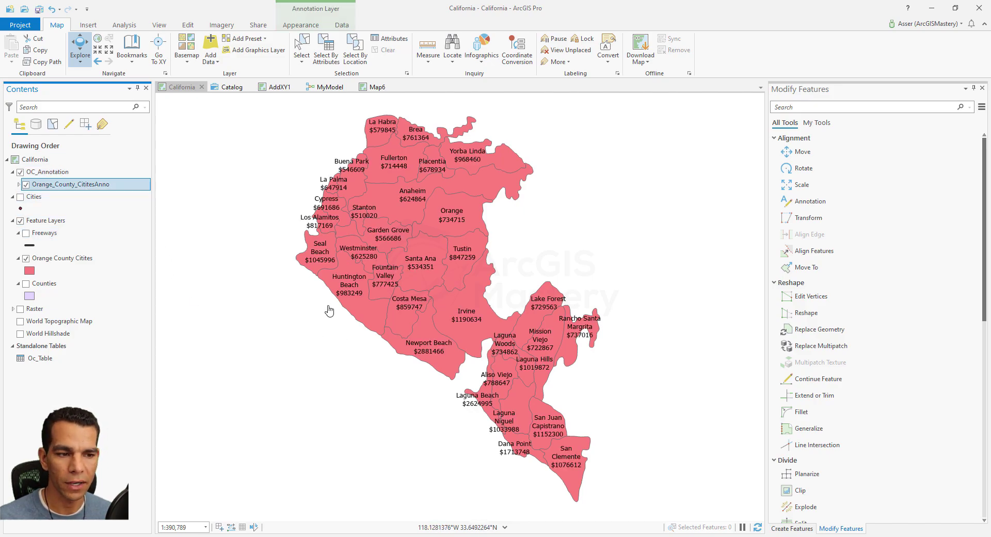
left_click(189, 25)
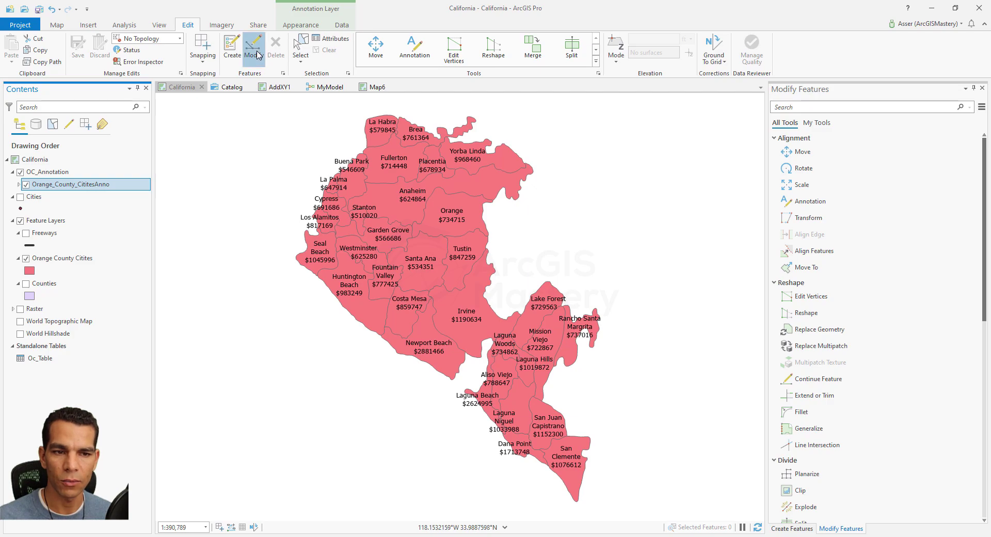
left_click(810, 201)
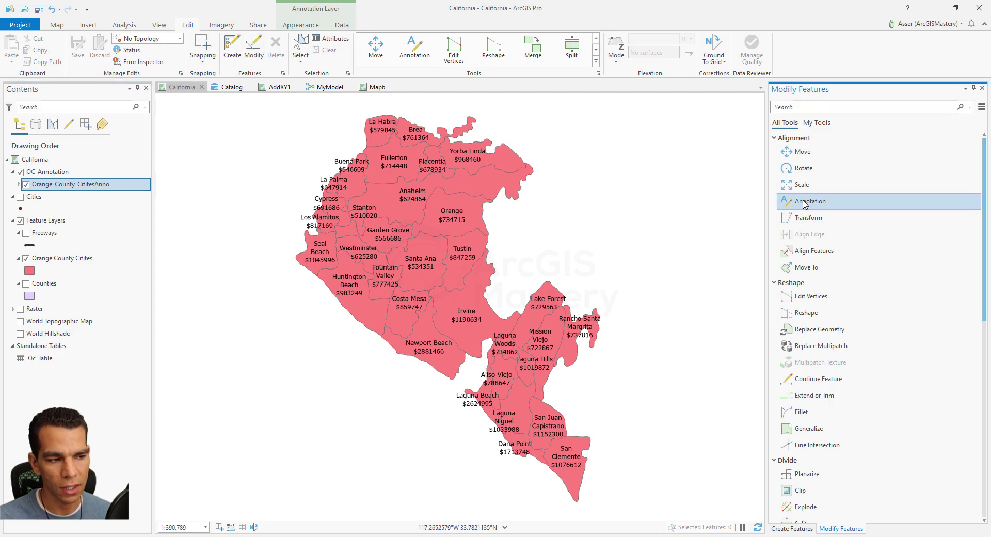
left_click_drag(505, 349, 576, 317)
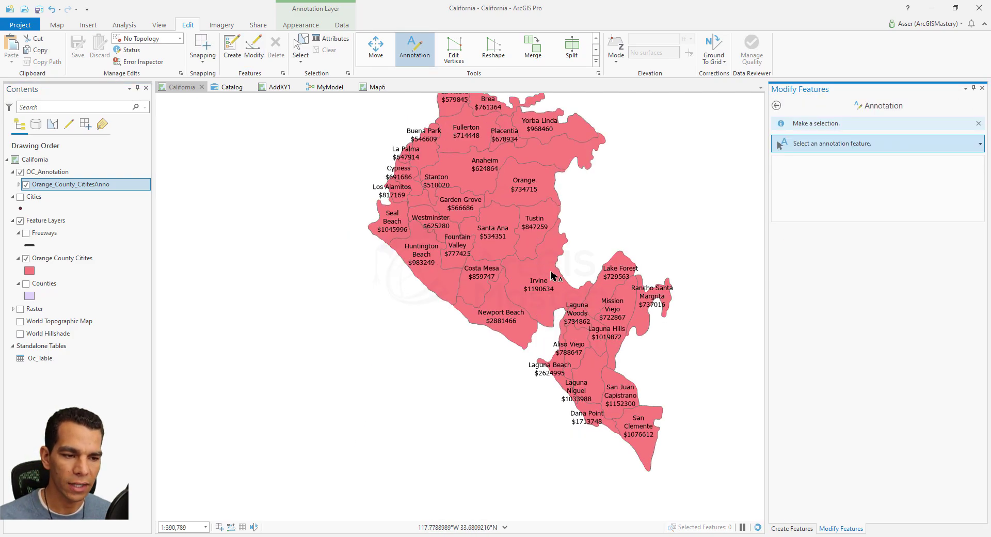
scroll(549, 269, "up", 2)
left_click(480, 350)
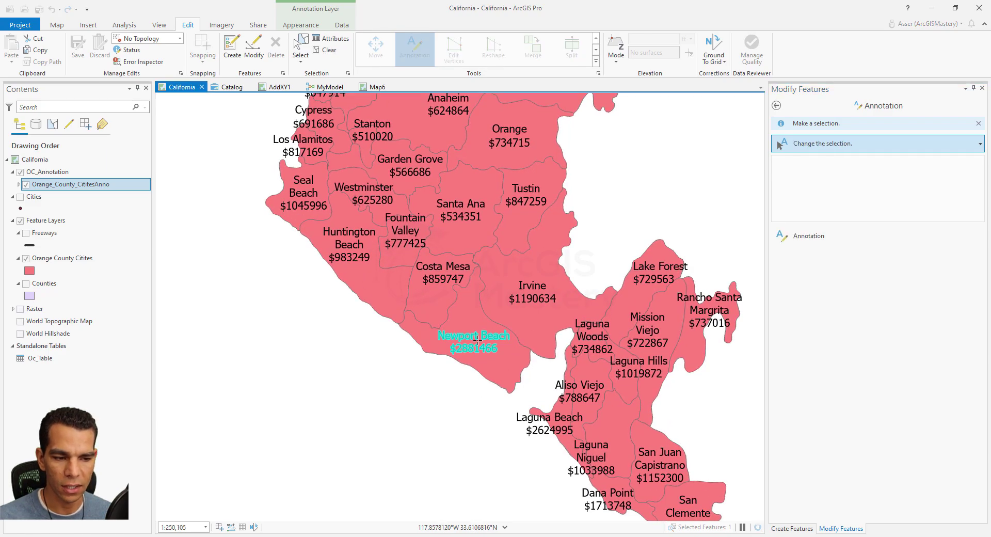
mouse_move(470, 340)
left_mouse_down()
mouse_move(438, 366)
mouse_move(384, 377)
left_mouse_up()
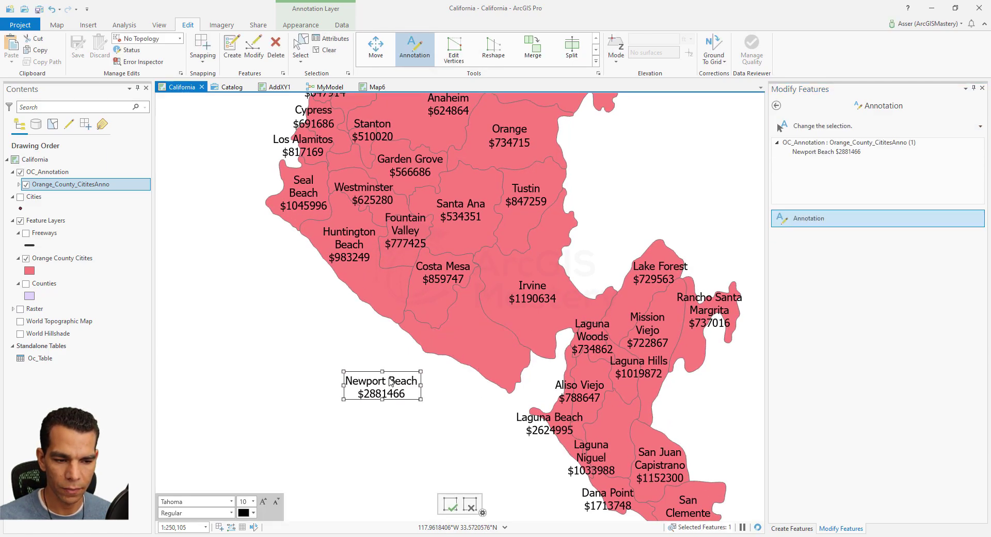
right_click(396, 372)
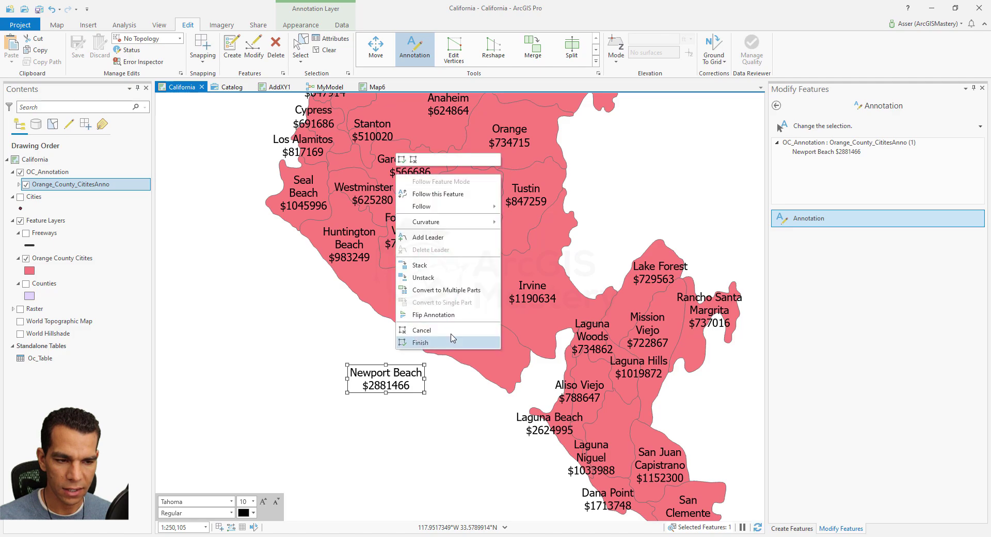
left_click(428, 237)
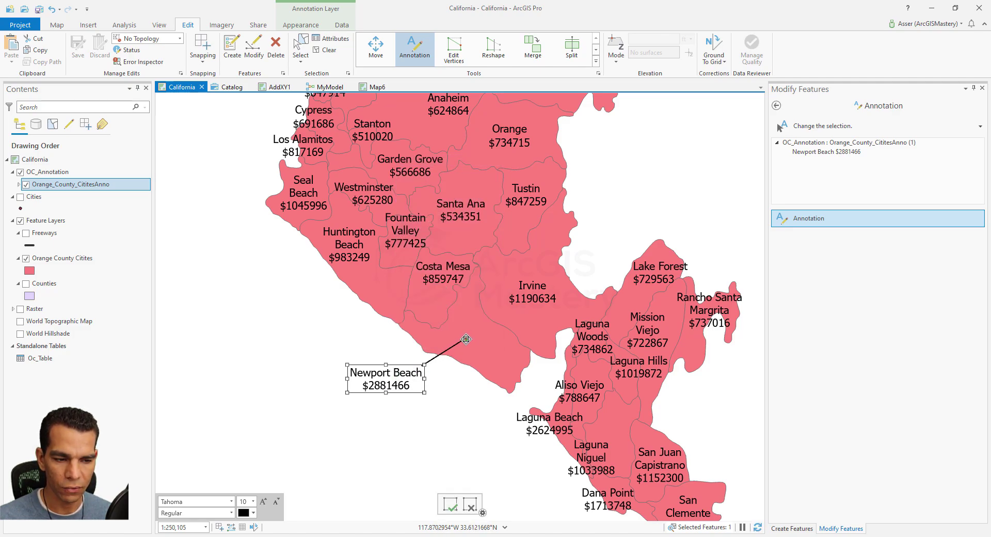
Step: Make the city name in the Newport Beach annotation bold and insert a comma so the price reads $288,1466
double_click(388, 383)
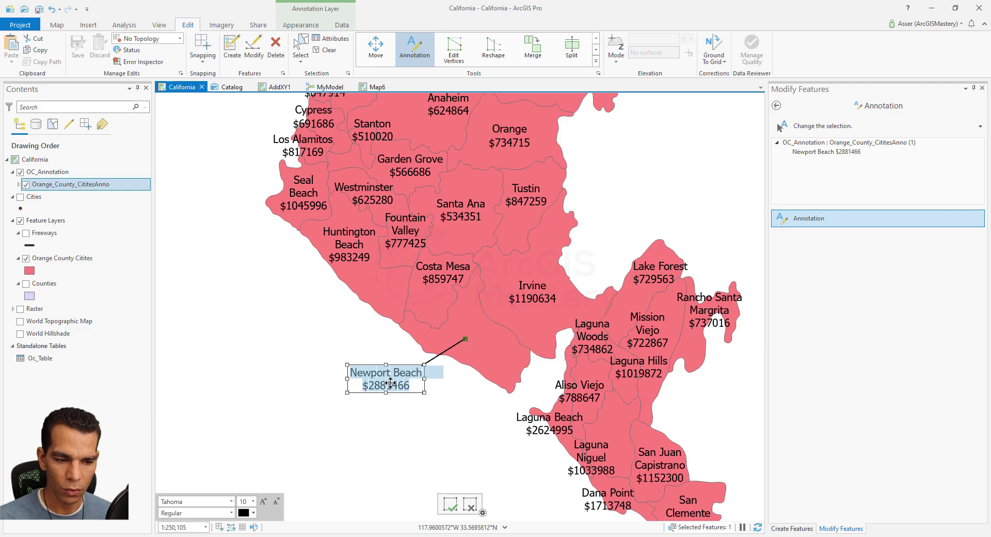
left_click(403, 385)
left_click_drag(406, 372, 363, 373)
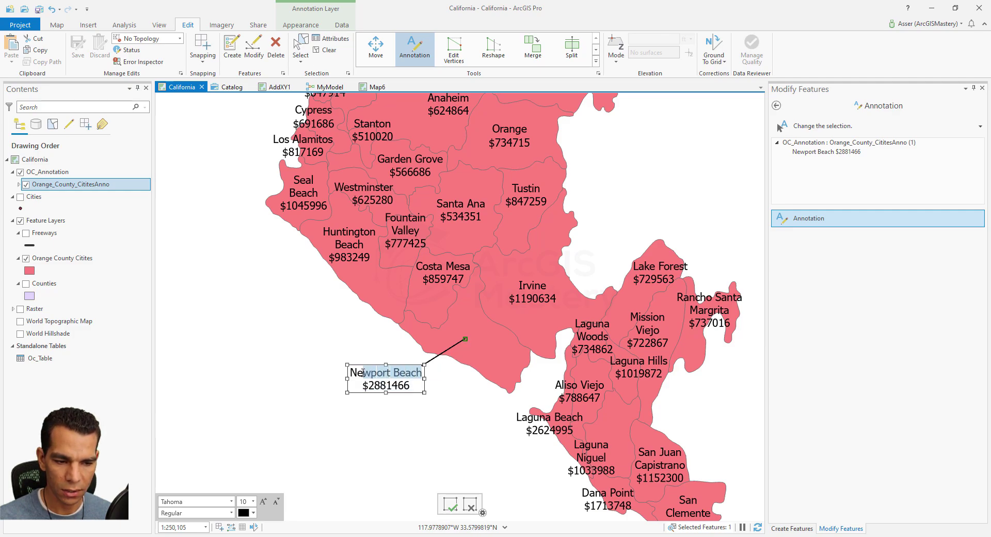
left_click(213, 513)
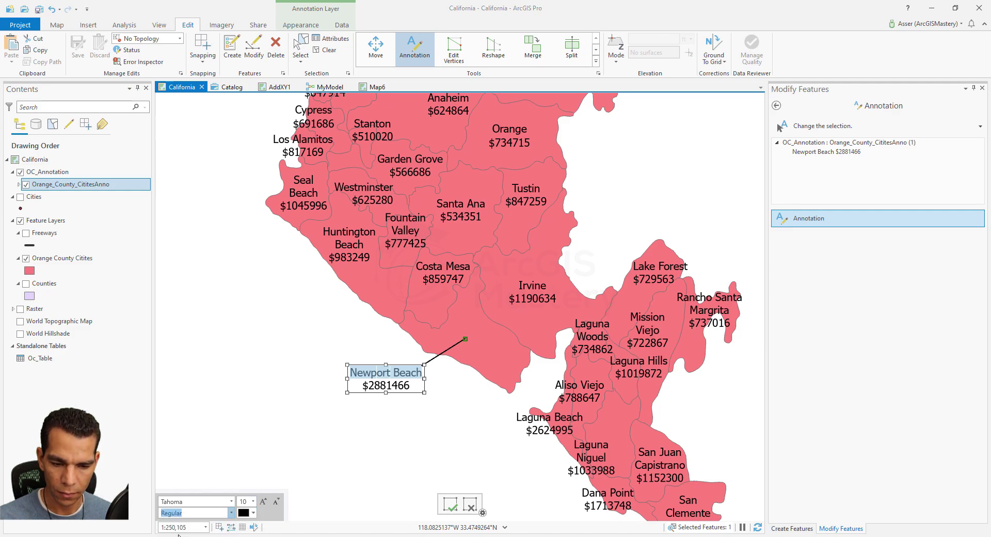
key("Down")
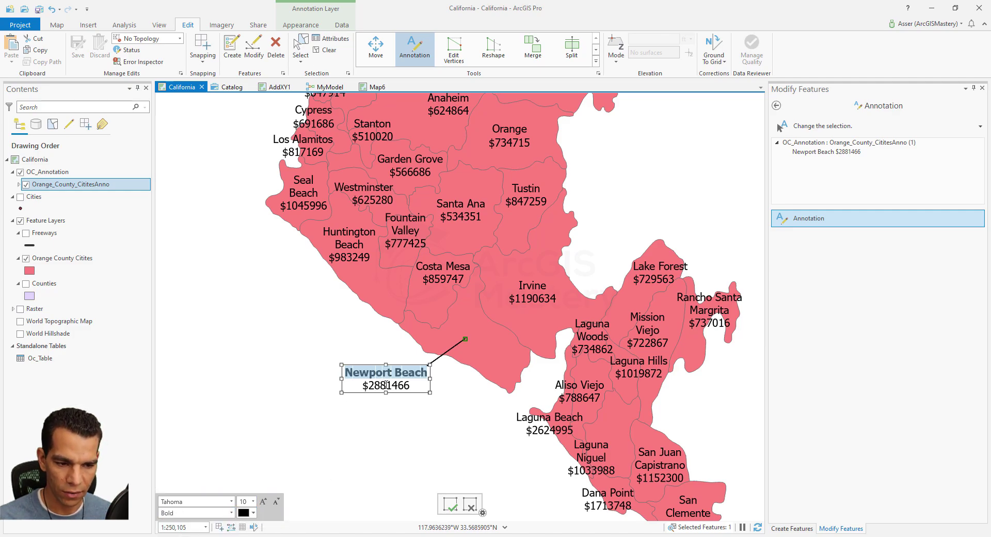
left_click(386, 385)
type(",")
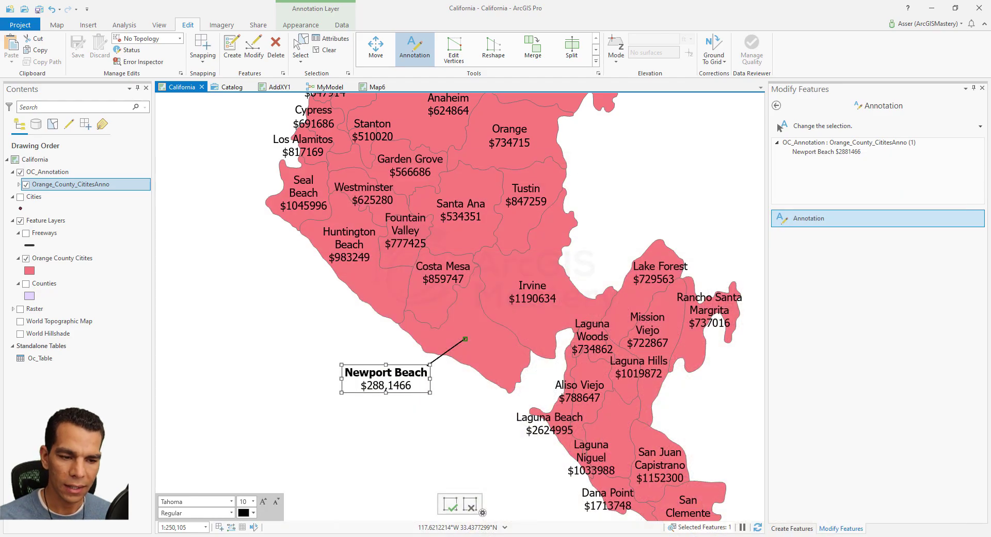
Step: Check the label style in the OC Cities.png reference image, and shrink the Newport Beach annotation in ArcGIS Pro
key("alt+Tab")
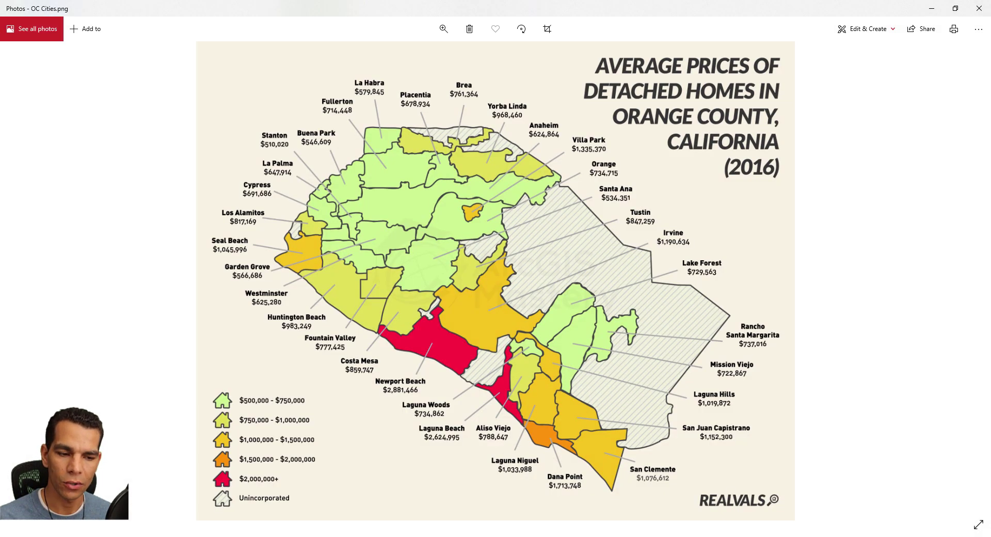
key("alt+Tab")
left_click_drag(343, 392, 376, 370)
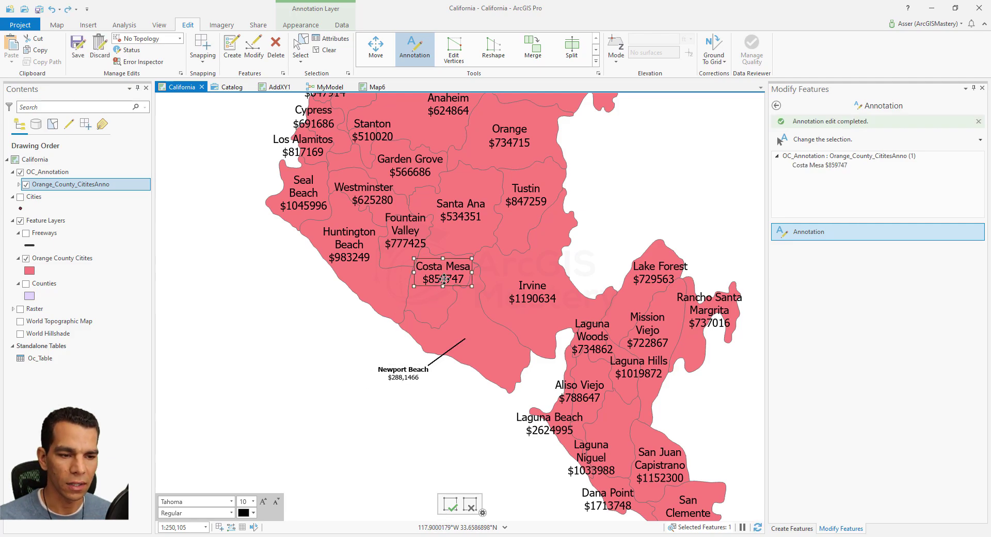
Step: Move the Costa Mesa annotation offshore and add a leader line ending inside the Costa Mesa polygon
left_click_drag(440, 279, 357, 340)
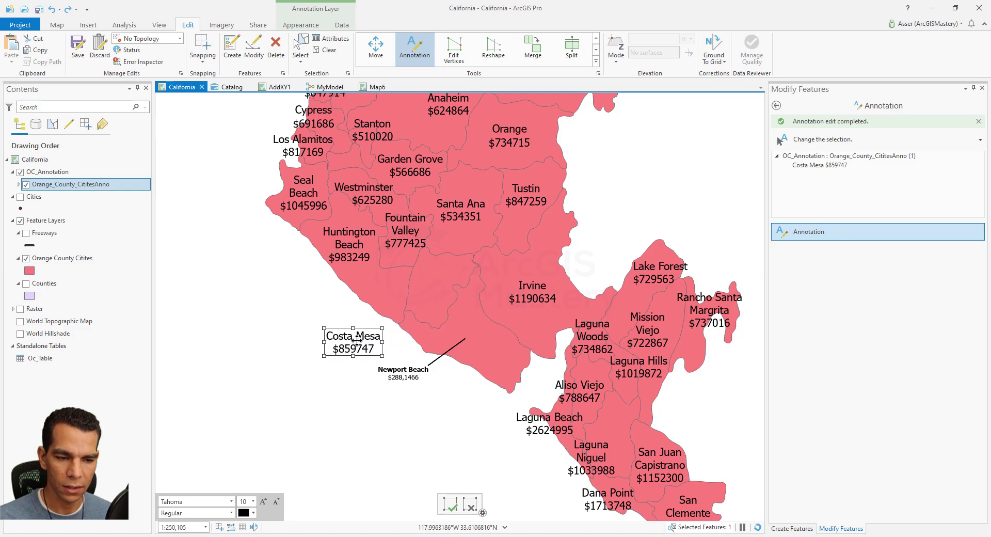
right_click(366, 339)
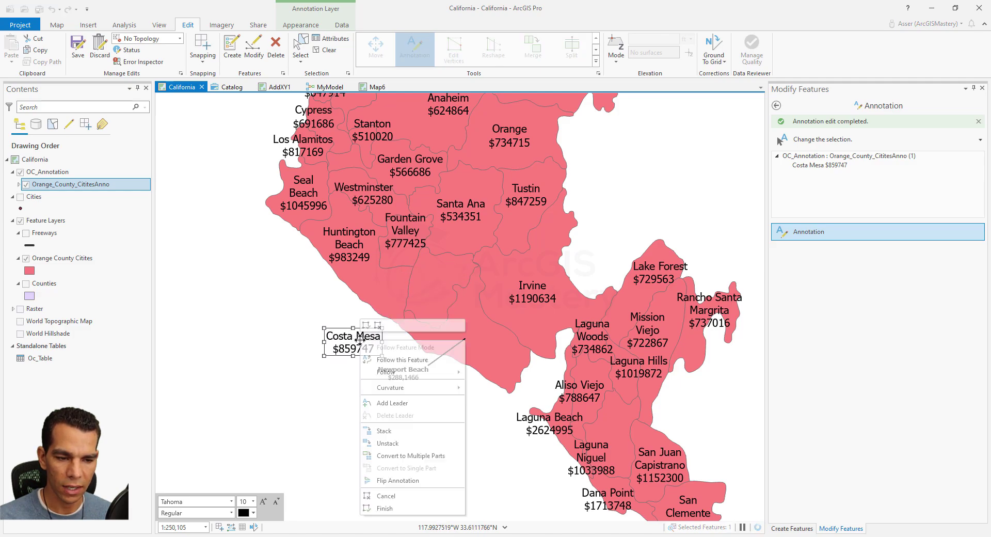
left_click(403, 403)
left_click(427, 287)
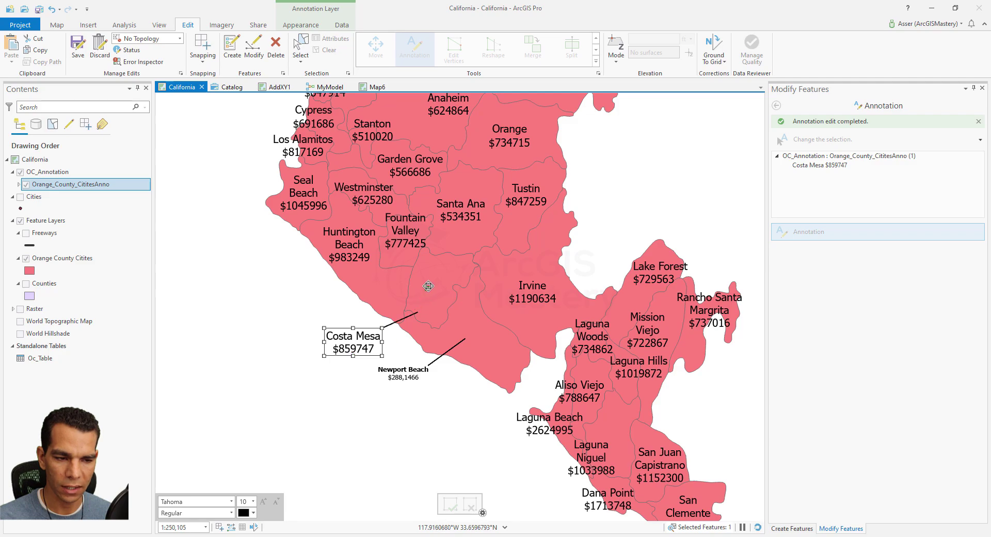
Step: Make the Costa Mesa name bold and insert a comma so the price reads $859,747
double_click(357, 342)
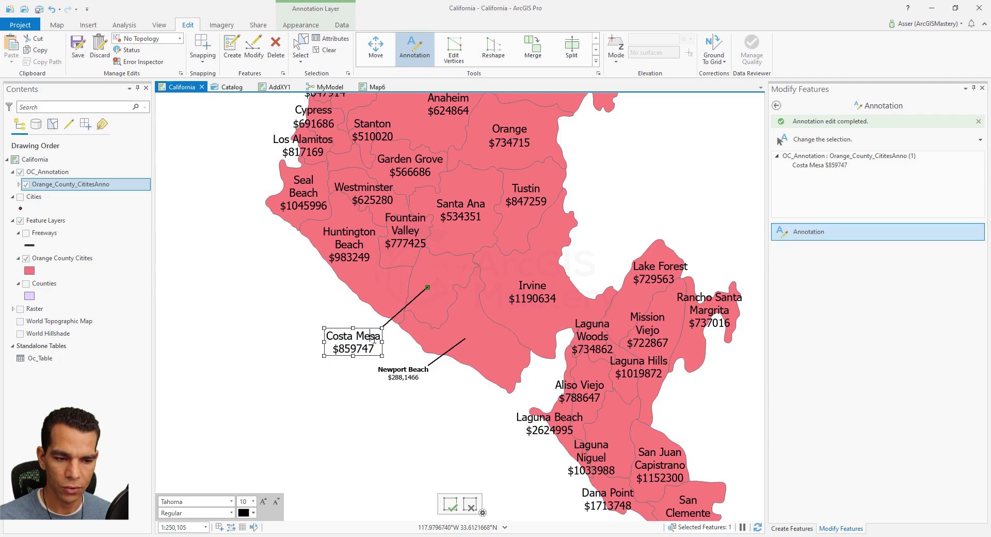
left_click_drag(382, 336, 336, 335)
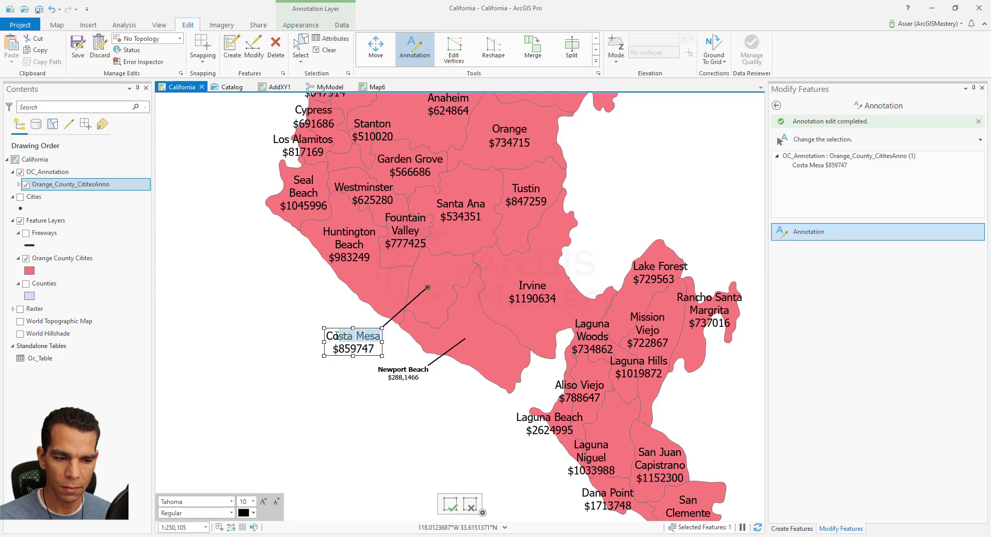
left_click(231, 513)
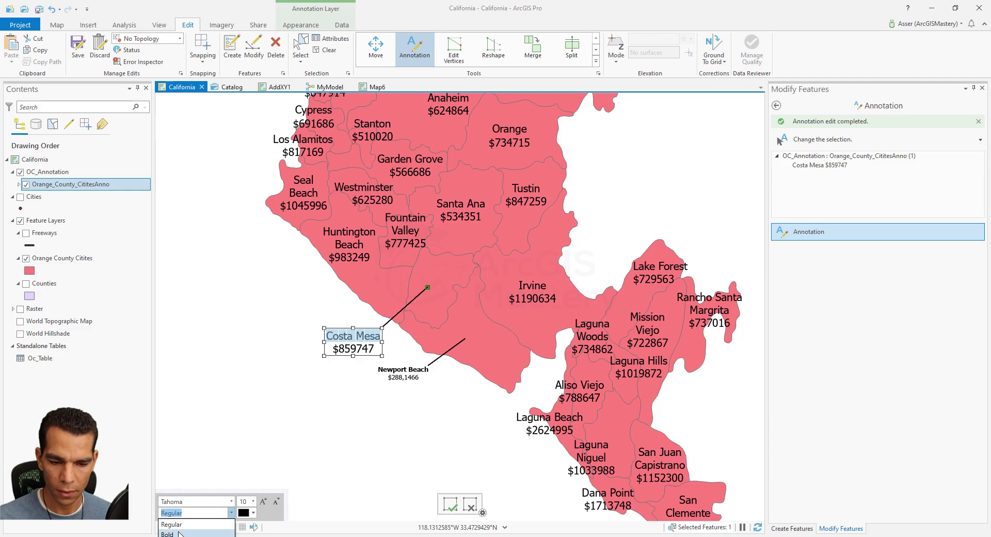
left_click(167, 533)
left_click(353, 360)
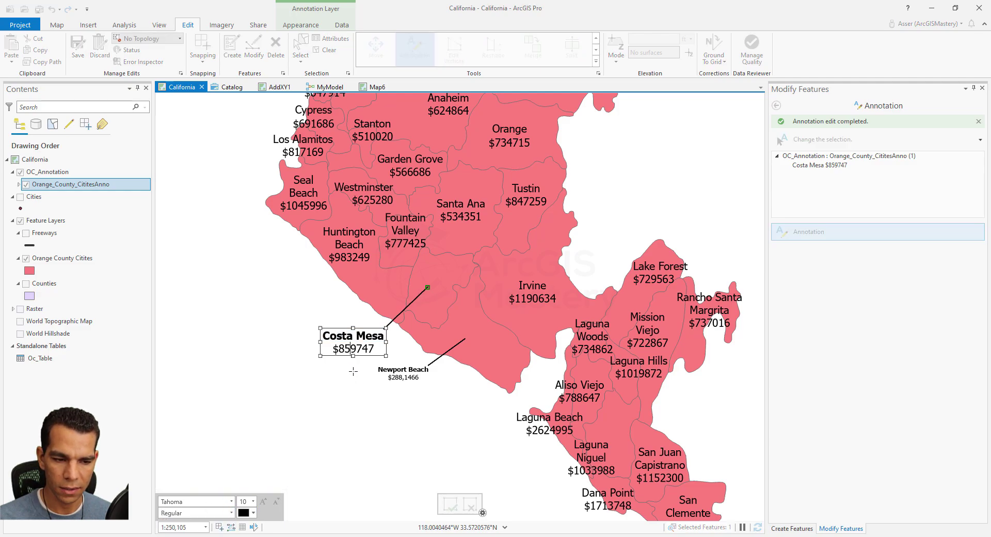
type(",")
key("Return")
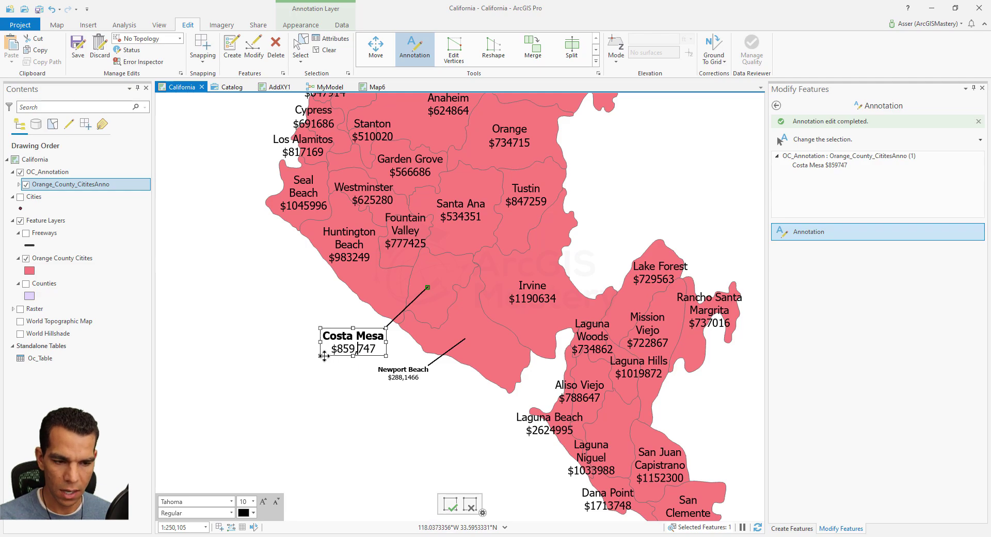
Step: Shrink the Costa Mesa annotation, place it close to the coast above Newport Beach, and clear the selection
left_click_drag(324, 356, 364, 340)
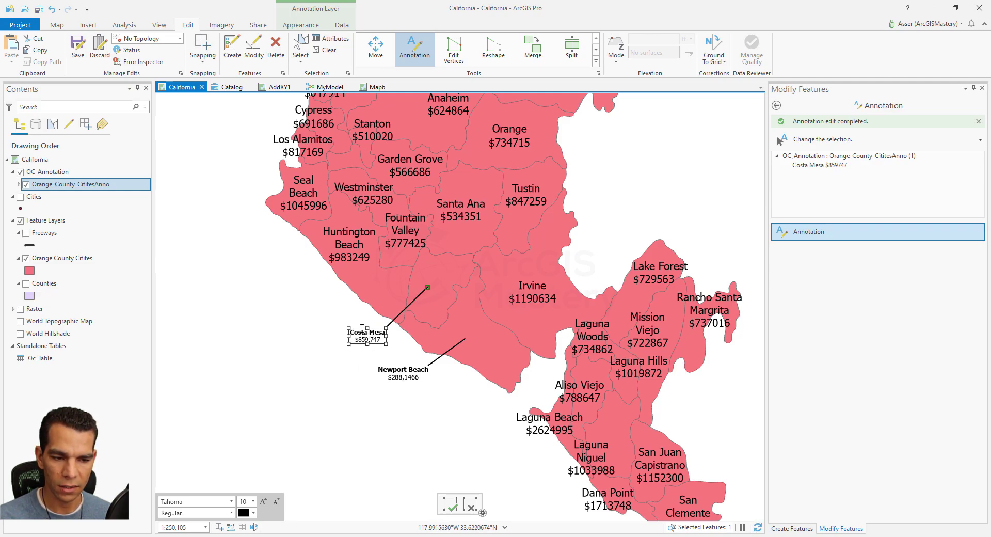
left_click_drag(361, 328, 366, 335)
key("Escape")
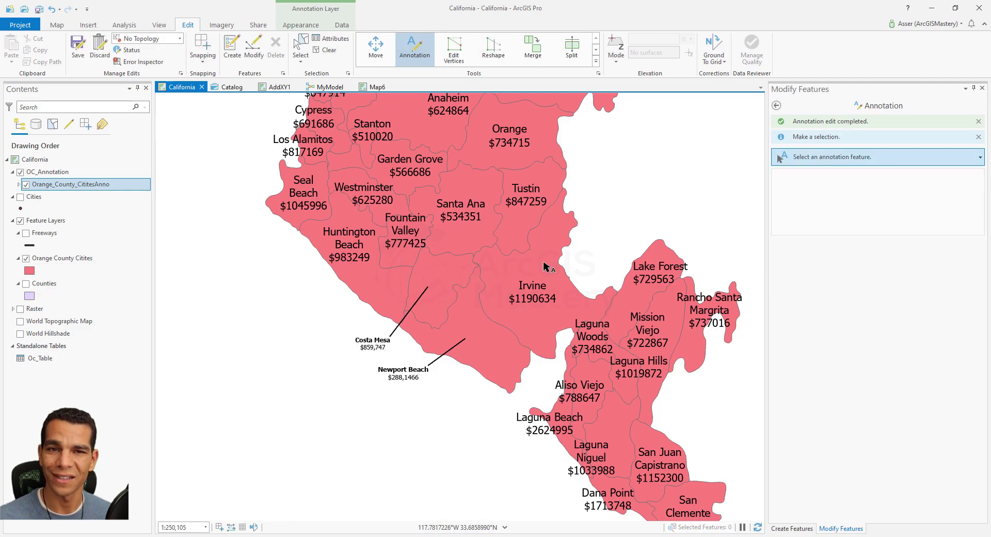
Step: Place the Huntington Beach and Fountain Valley annotations offshore with leaders, bold names and prices written as $983,249 and $777,425
scroll(544, 266, "down", 2)
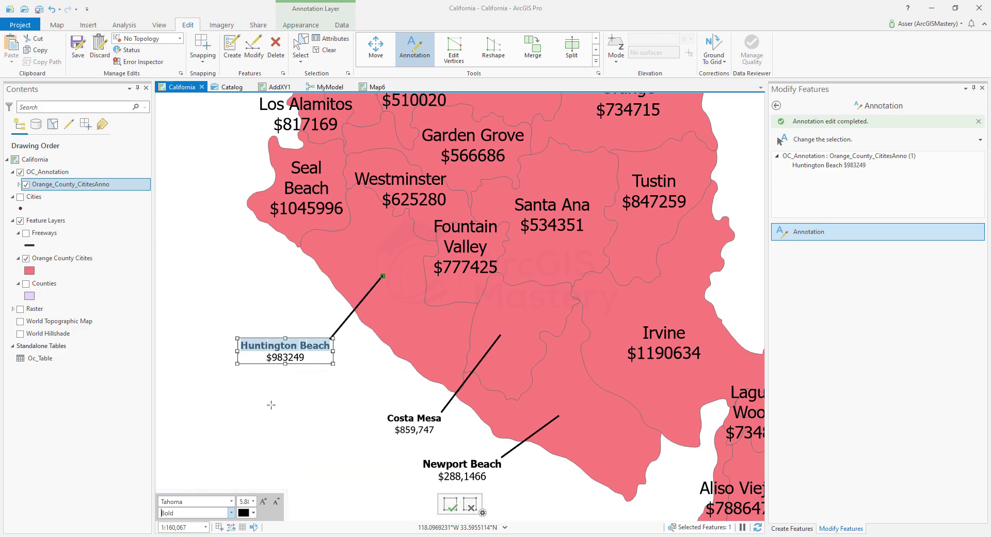
left_click_drag(286, 343, 364, 390)
scroll(282, 286, "down", 3)
mouse_move(318, 261)
left_mouse_down()
mouse_move(309, 309)
mouse_move(287, 325)
left_mouse_up()
right_click(255, 267)
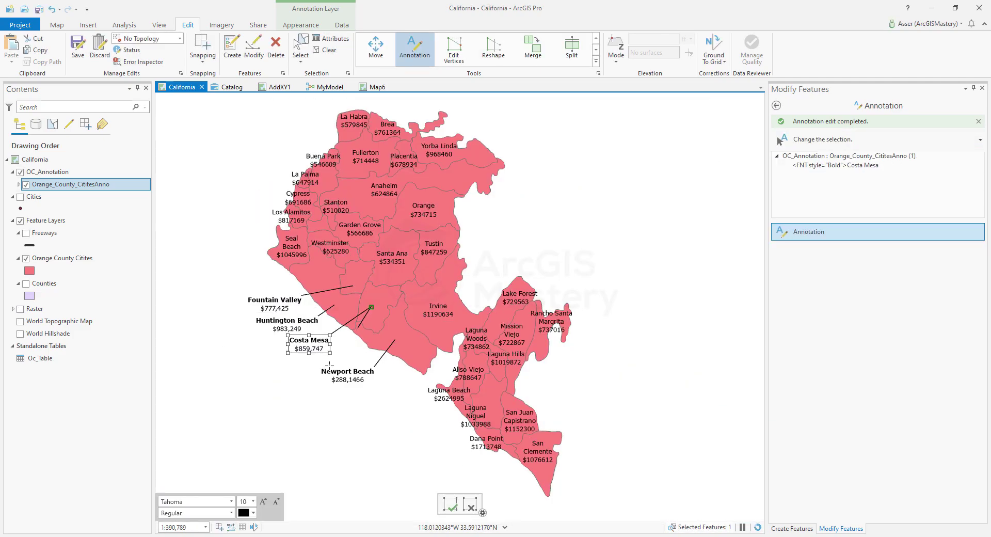
Step: Move the Westminster, Seal Beach, Los Alamitos, Stanton, Cypress, La Palma and Buena Park annotations outside the county's western edge with leaders
left_click(325, 250)
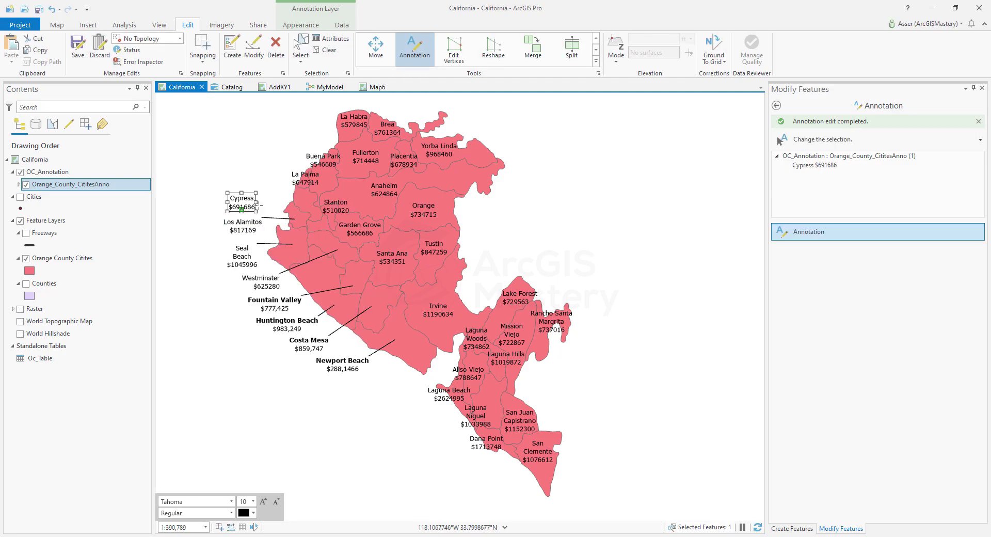
left_click(250, 180)
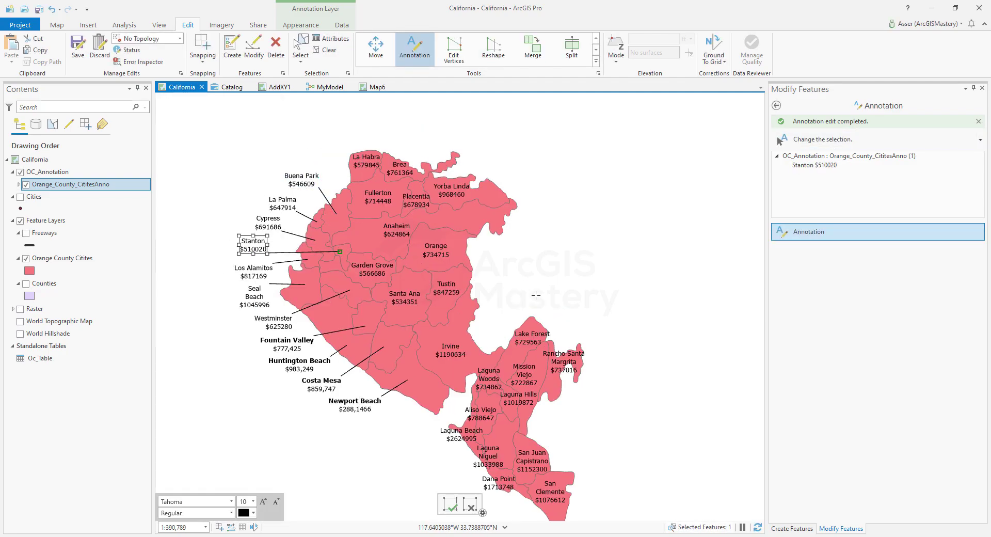
Step: Move the Fullerton, La Habra, Brea, Anaheim, Placentia, Yorba Linda and Orange annotations outside the northern boundary with leaders to their cities
left_click(375, 195)
left_click_drag(378, 196, 321, 155)
left_click_drag(399, 168, 409, 135)
left_click_drag(416, 201, 498, 138)
left_click_drag(397, 230, 447, 134)
left_click_drag(451, 190, 517, 167)
left_click_drag(435, 249, 540, 200)
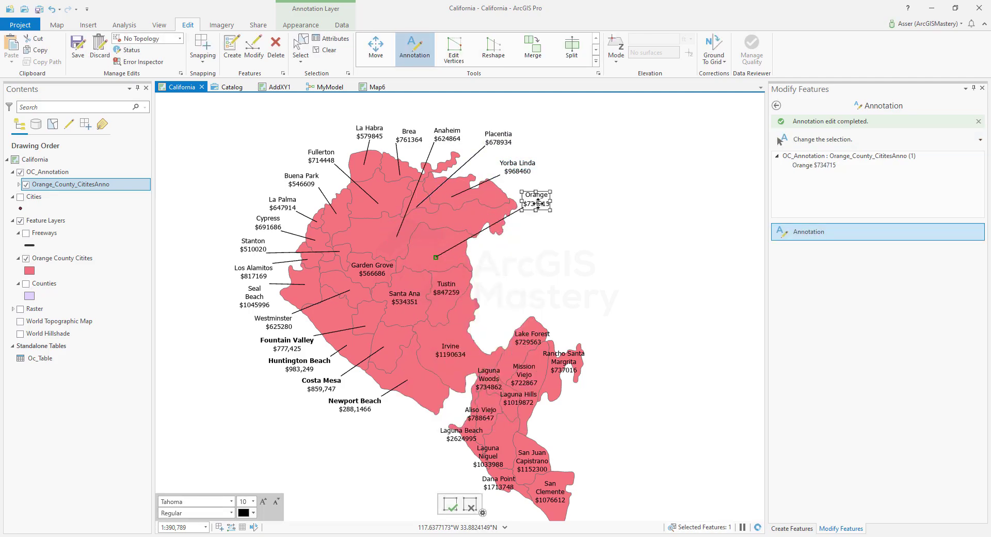
Step: Move the Garden Grove, Santa Ana, Tustin and Irvine annotations east of the city polygons and add leaders to each
left_click_drag(372, 269, 538, 238)
left_click_drag(445, 292, 537, 283)
right_click(387, 310)
right_click(388, 365)
right_click(469, 310)
mouse_move(450, 350)
left_mouse_down()
mouse_move(506, 312)
mouse_move(577, 313)
left_mouse_up()
Step: Move Laguna Woods offshore and Lake Forest, Rancho Santa Margrita, Mission Viejo, Laguna Hills and San Juan Capistrano east of the polygons, each with a leader
left_click_drag(564, 362, 625, 384)
left_click(494, 370)
left_click_drag(494, 371, 389, 429)
left_click_drag(490, 283, 580, 291)
left_click_drag(591, 292, 578, 255)
left_click_drag(485, 306, 566, 316)
left_click_drag(498, 369, 561, 342)
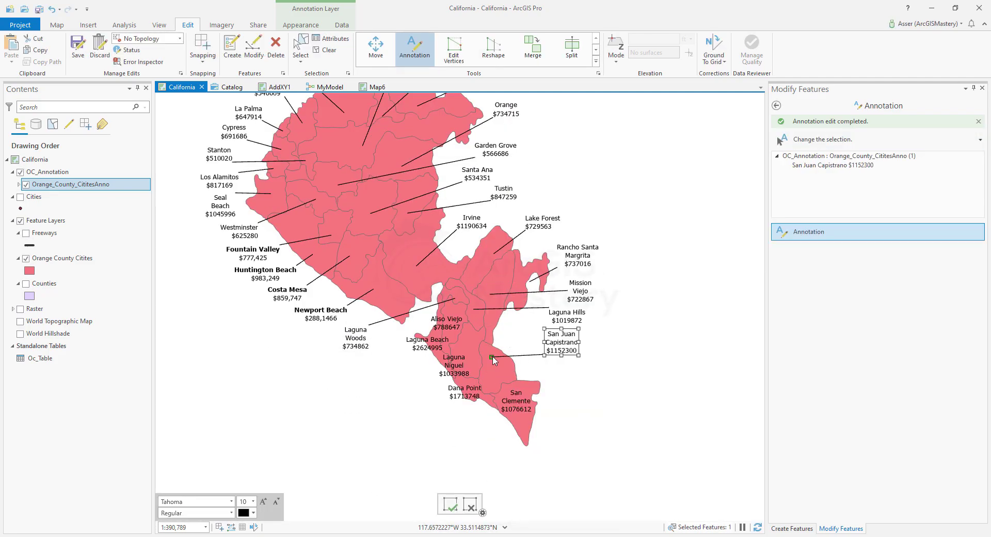
Step: Move San Clemente east of its polygon and Dana Point, Laguna Niguel, Laguna Beach and Aliso Viejo offshore, adding a leader to each
left_click_drag(516, 401, 566, 393)
mouse_move(465, 391)
left_mouse_down()
mouse_move(470, 423)
mouse_move(462, 424)
left_mouse_up()
left_click_drag(454, 365, 428, 392)
left_click_drag(427, 343, 407, 364)
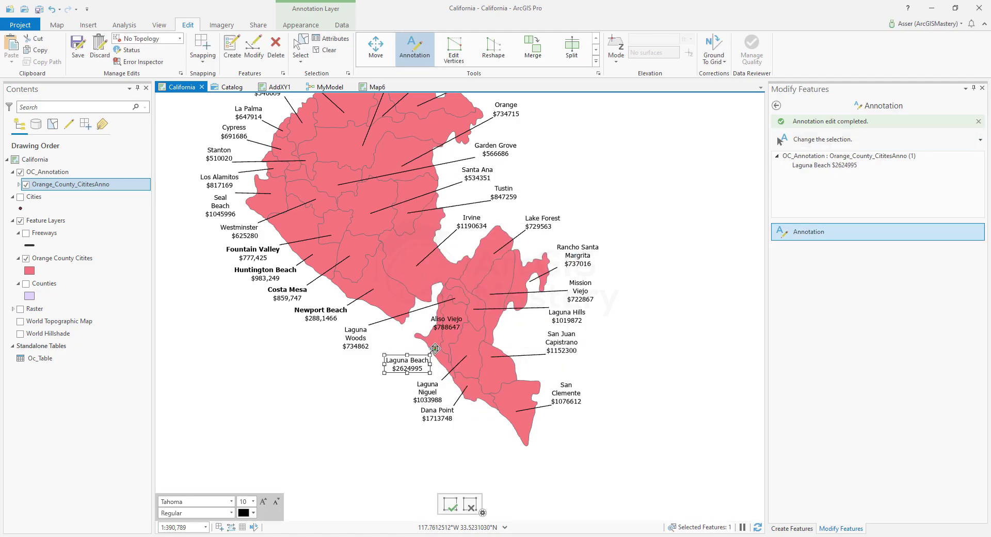
mouse_move(447, 323)
left_mouse_down()
mouse_move(393, 358)
mouse_move(385, 381)
left_mouse_up()
Step: Bold the Laguna Woods, Aliso Viejo, Laguna Beach and Laguna Niguel names and format their prices as $734,862, $788,647, $2,624,995 and $1,033,988
left_click(356, 338)
left_click(231, 513)
left_click(191, 439)
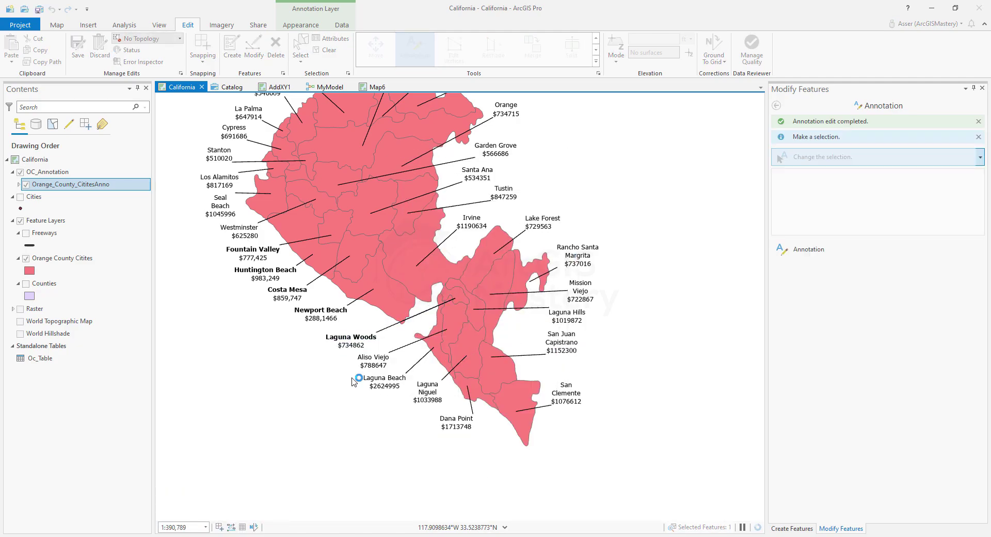
left_click(373, 361)
left_click(384, 382)
left_click(427, 392)
Step: Bold the Dana Point, San Clemente and San Juan Capistrano names on single lines and format their prices as $1,713,748, $1,076,612 and $1,152,300
left_click(456, 419)
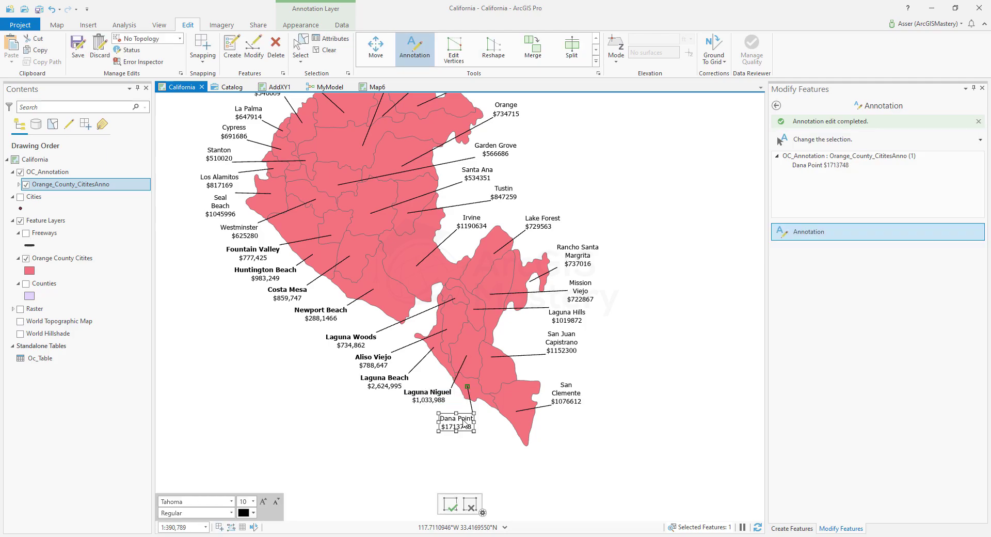
left_click(566, 393)
left_click(231, 512)
left_click(561, 342)
left_click(232, 512)
Step: Bold the Laguna Hills, Mission Viejo and Rancho Santa Margrita names on single lines and format their prices as $1,019,872, $722,867 and $737,016
left_click(567, 312)
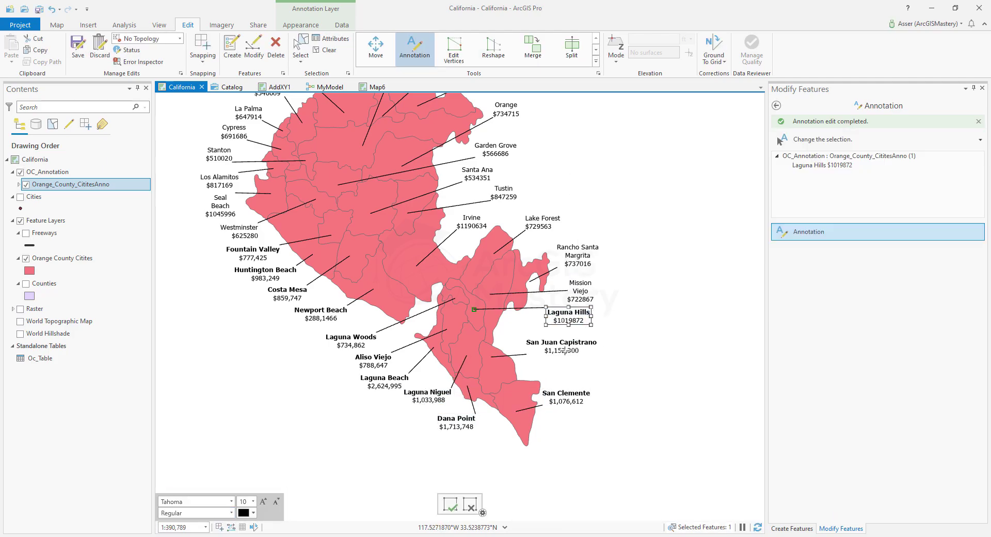
left_click(232, 513)
left_click(580, 291)
left_click(231, 513)
right_click(575, 302)
Step: Bold the Lake Forest, Irvine, Tustin, Santa Ana and Garden Grove names and format prices as $729,563, $1,190,634, $847,259, $534,351 and $566,686
left_click_drag(542, 222, 557, 225)
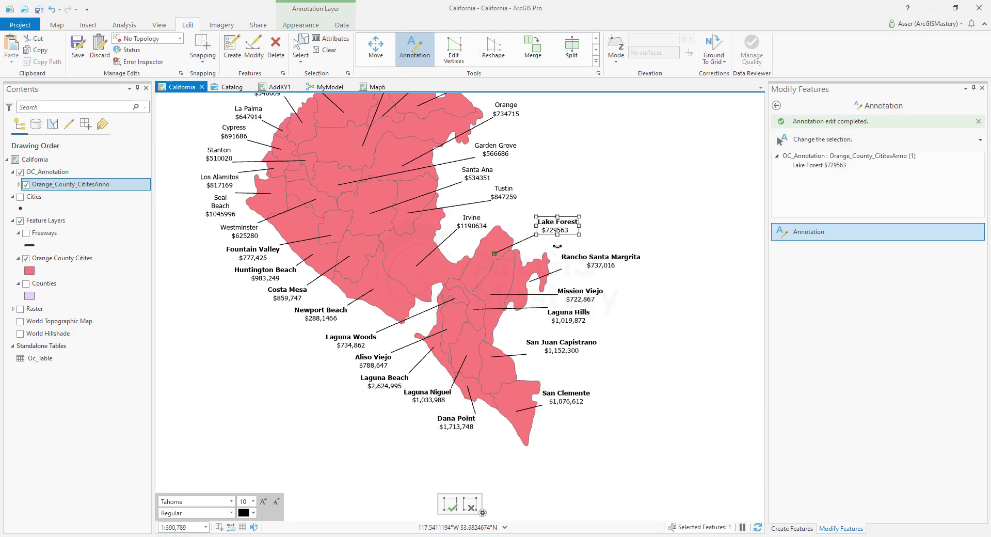
left_click(471, 221)
left_click(510, 194)
left_click(232, 513)
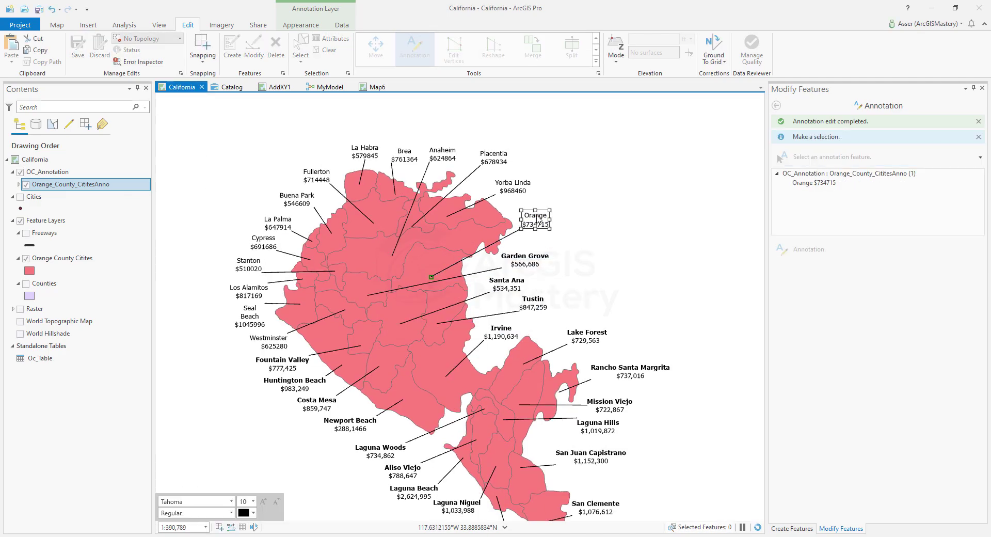
Step: Bold the Orange, Yorba Linda, Placentia, Anaheim, Brea and La Habra names and format prices as $734,715, $968,460, $678,934, $624,864, $761,364 and $579,845
left_click(494, 184)
left_click(232, 512)
left_click(365, 148)
left_click(231, 512)
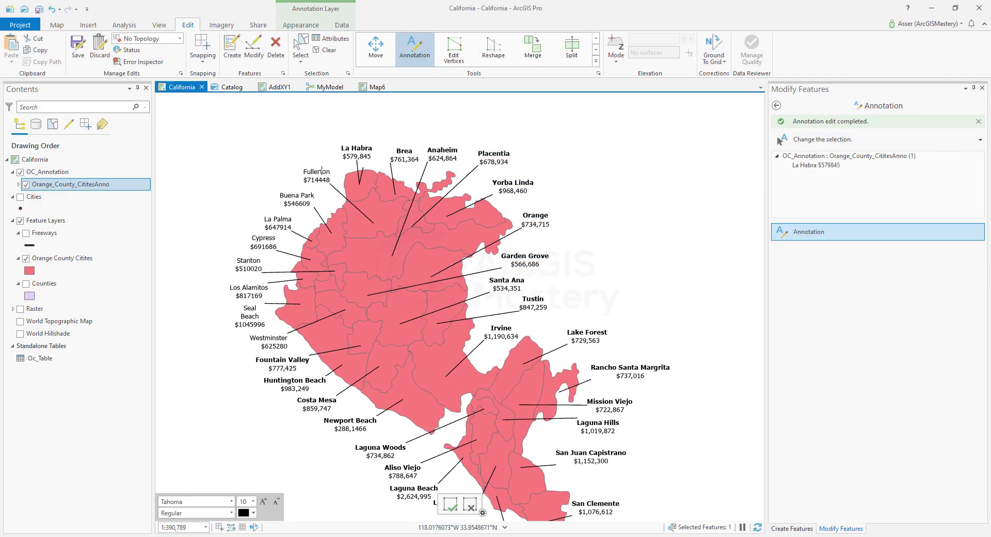
Step: Bold the Fullerton, Buena Park and La Palma names and format their prices as $714,448, $546,609 and $647,914
left_click(296, 195)
left_click(231, 513)
left_click(191, 534)
left_click(279, 220)
Step: Bold the Cypress, Stanton, Los Alamitos, Seal Beach and Westminster names and format prices as $691,686, $510,020, $817,169, $1,045,996 and $625,280
left_click(264, 238)
left_click(248, 261)
left_click(248, 288)
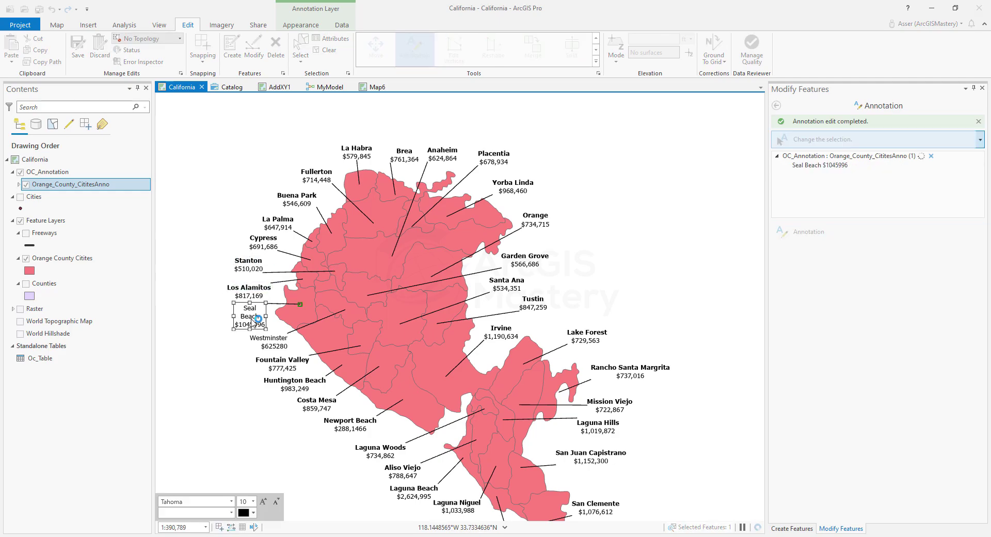
left_click(250, 316)
left_click(252, 375)
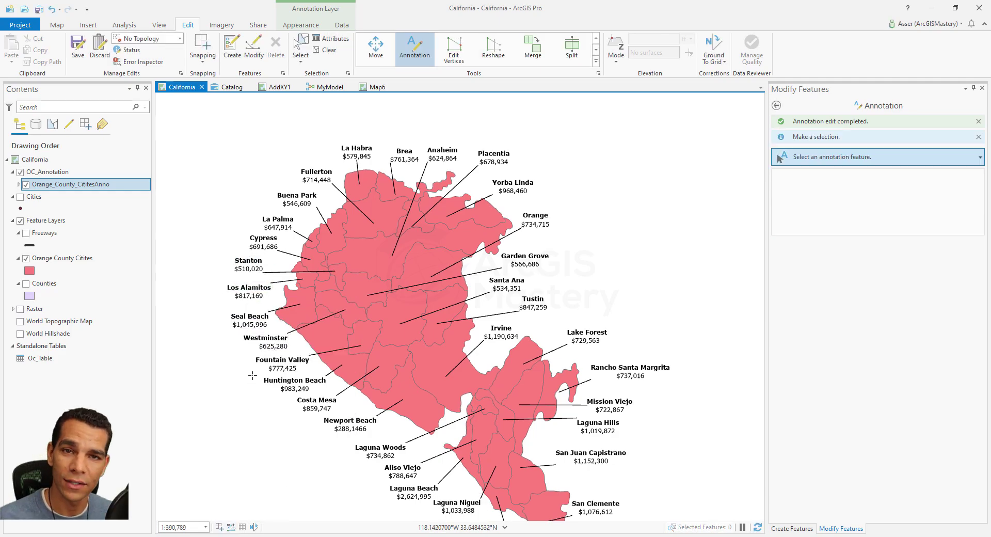
key("Down")
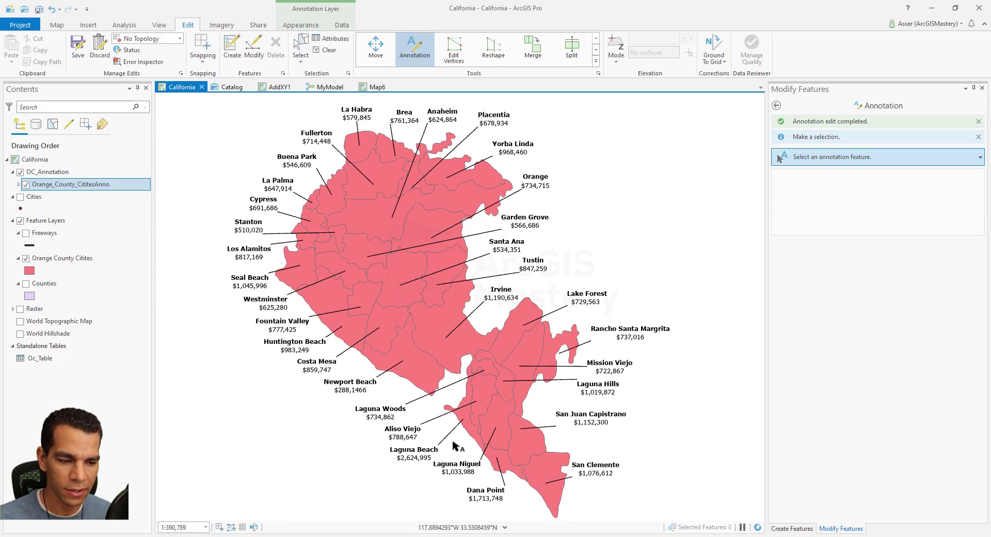
Step: Compare the finished annotation map with the reference image OC Cities.png in Photos
key("alt+Tab")
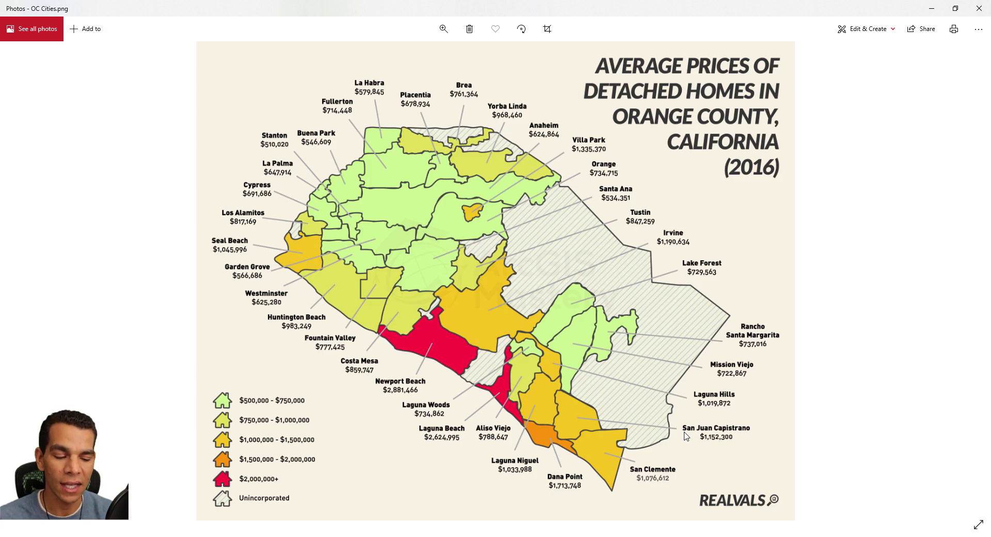
key("alt+Tab")
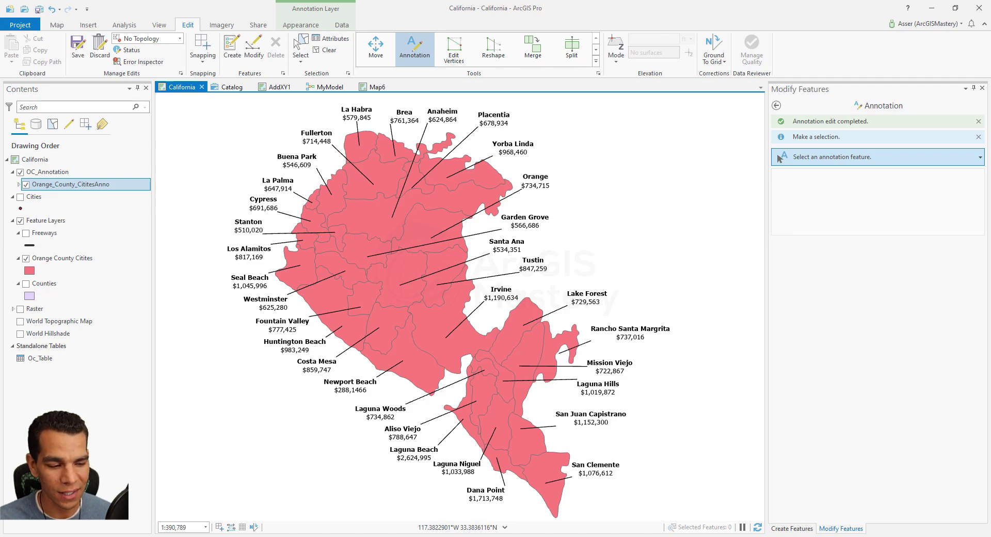
key("alt+Tab")
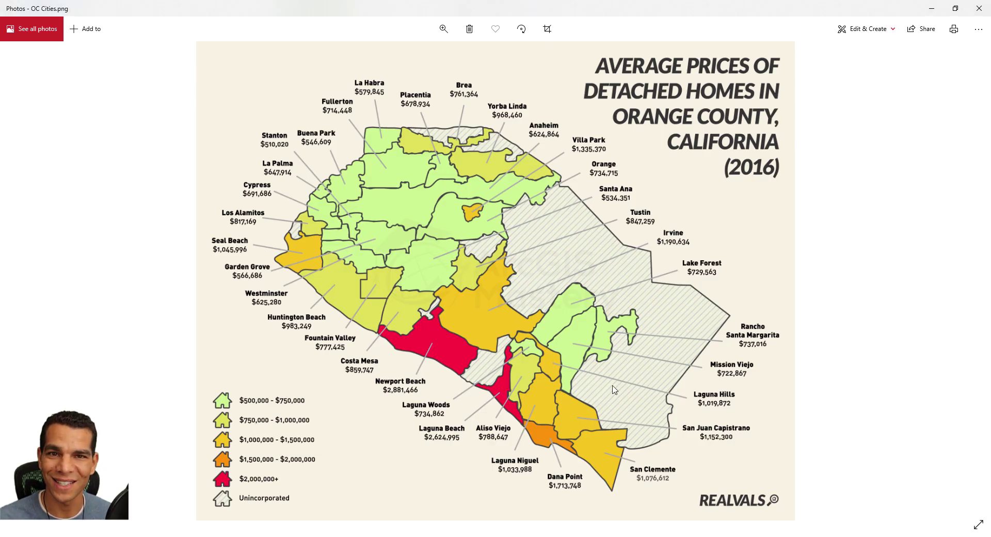